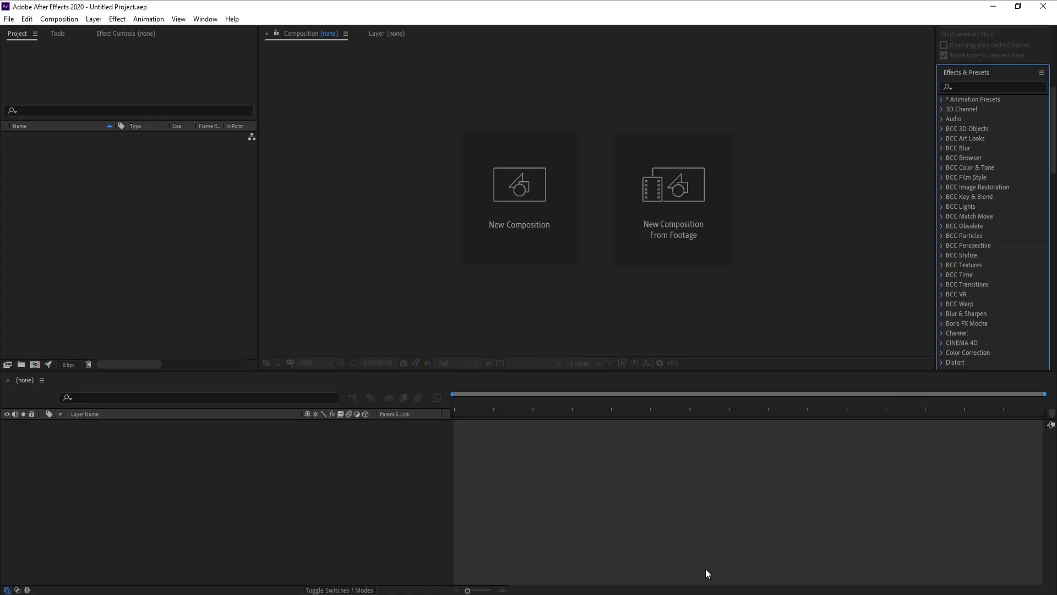
Step: Create a new 1920 x 1080 composition named Neon Text at 60 frames per second with a ten-second duration
click(513, 159)
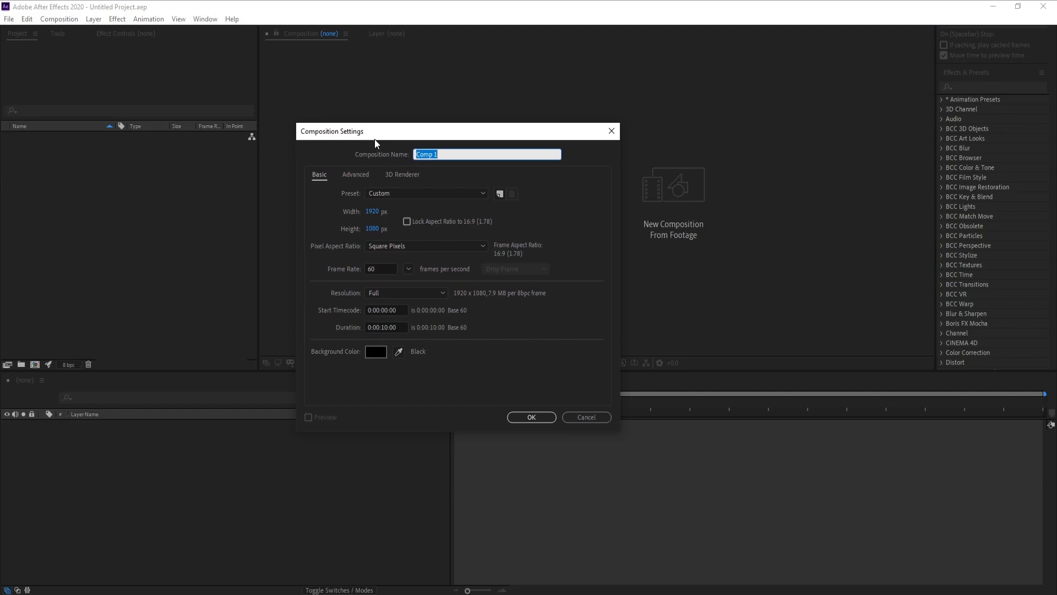
click(380, 268)
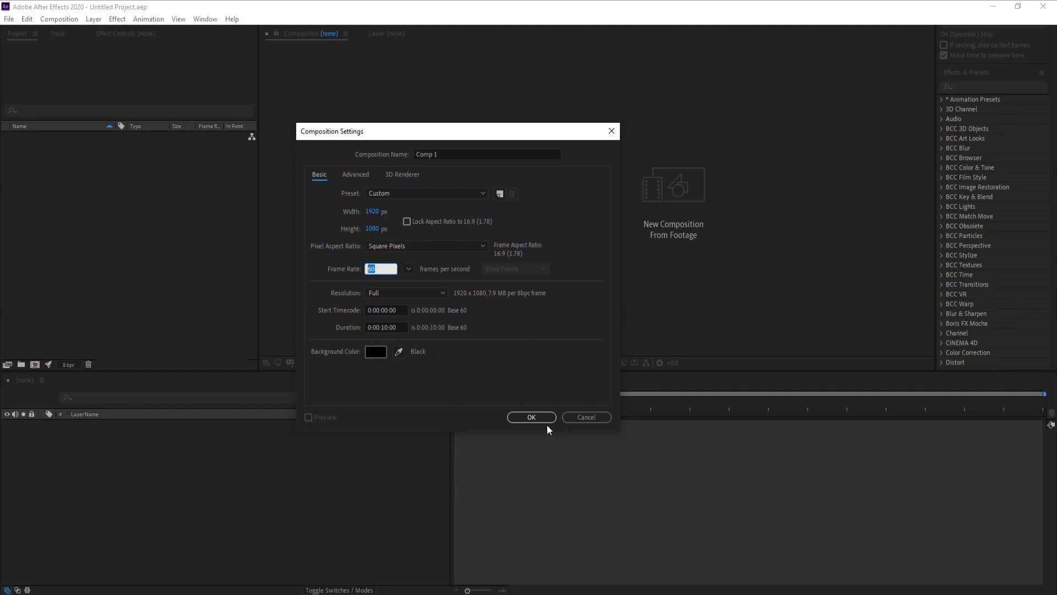
click(420, 154)
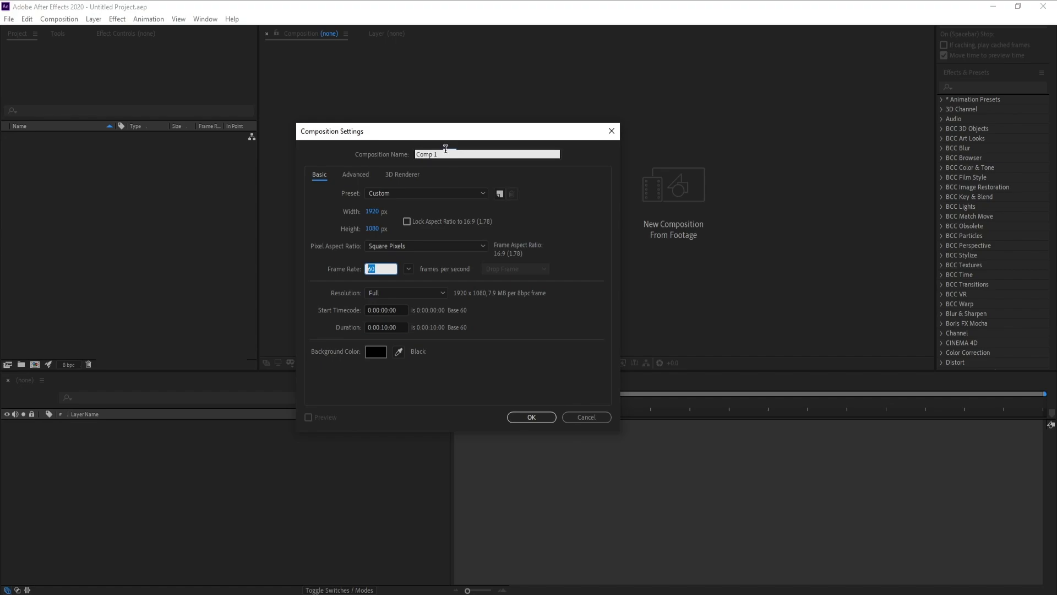
text(N)
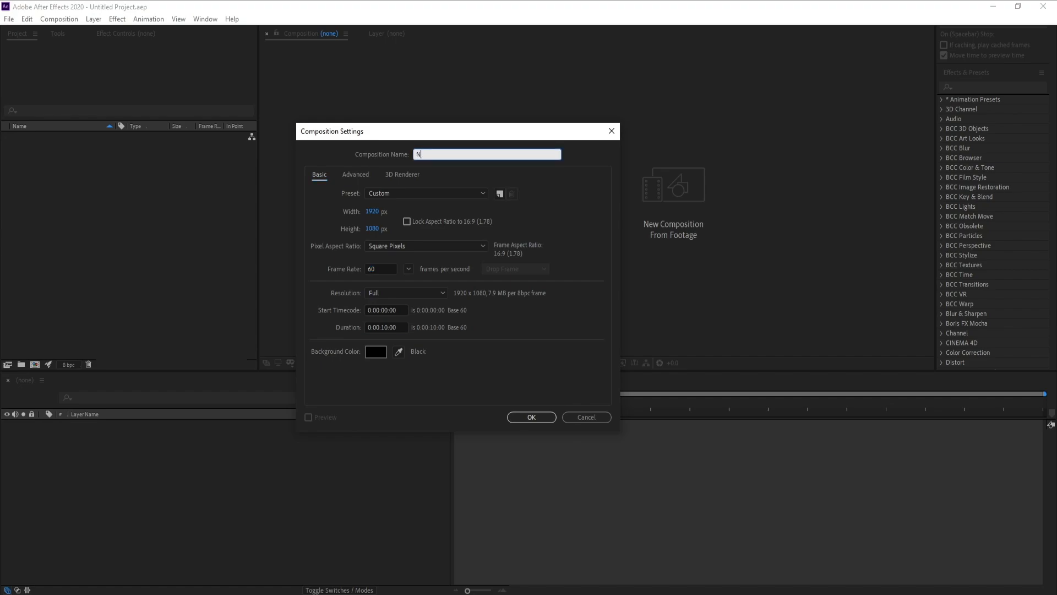
text(eon Tect)
key(BackSpace)
key(BackSpace)
key(Return)
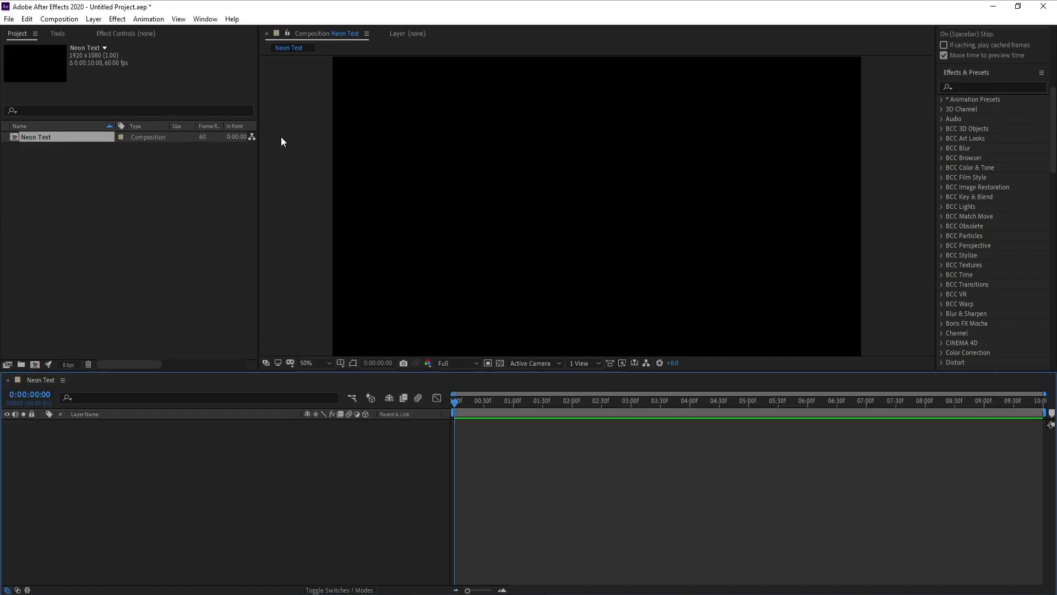
Step: Import the pexels-timmossholder-912124 brick image and add it to the Neon Text composition as a layer
click(12, 19)
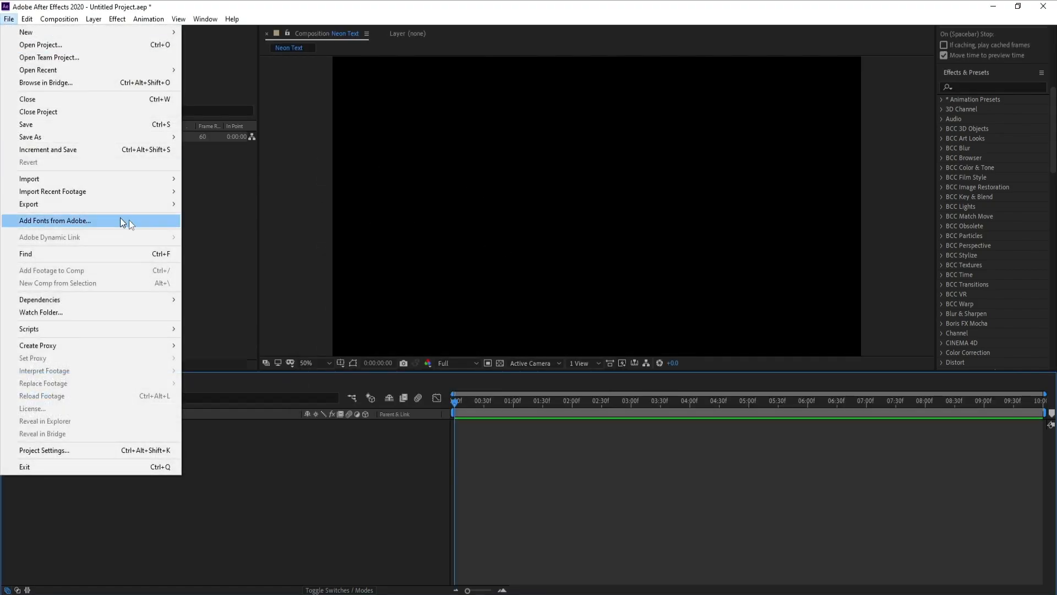
mouse_move(165, 178)
click(210, 181)
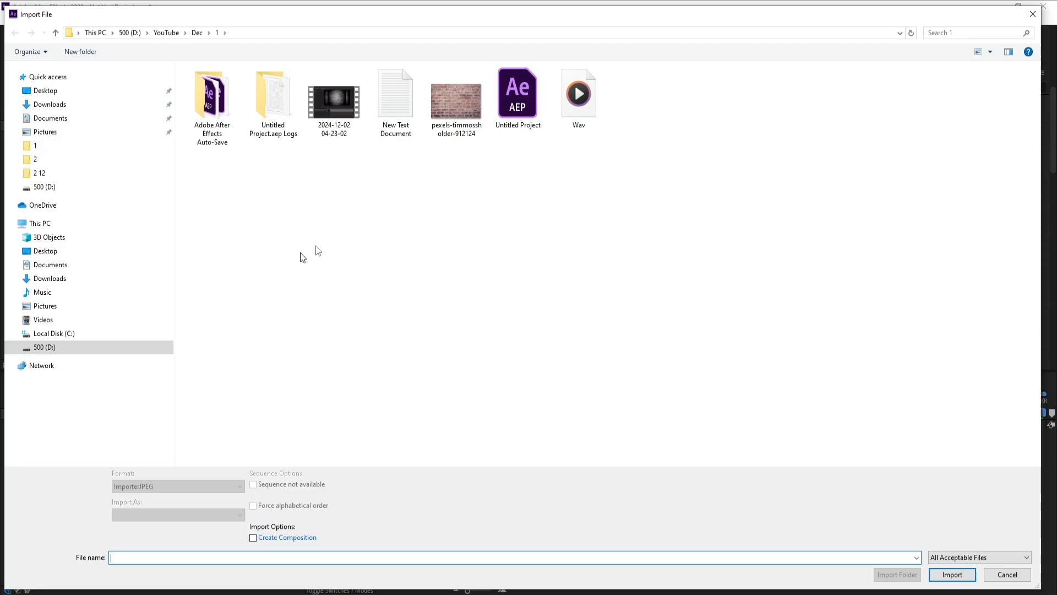
double_click(459, 96)
drag(38, 149, 152, 460)
Step: Scale the brick image layer down uniformly to 20%
key(s)
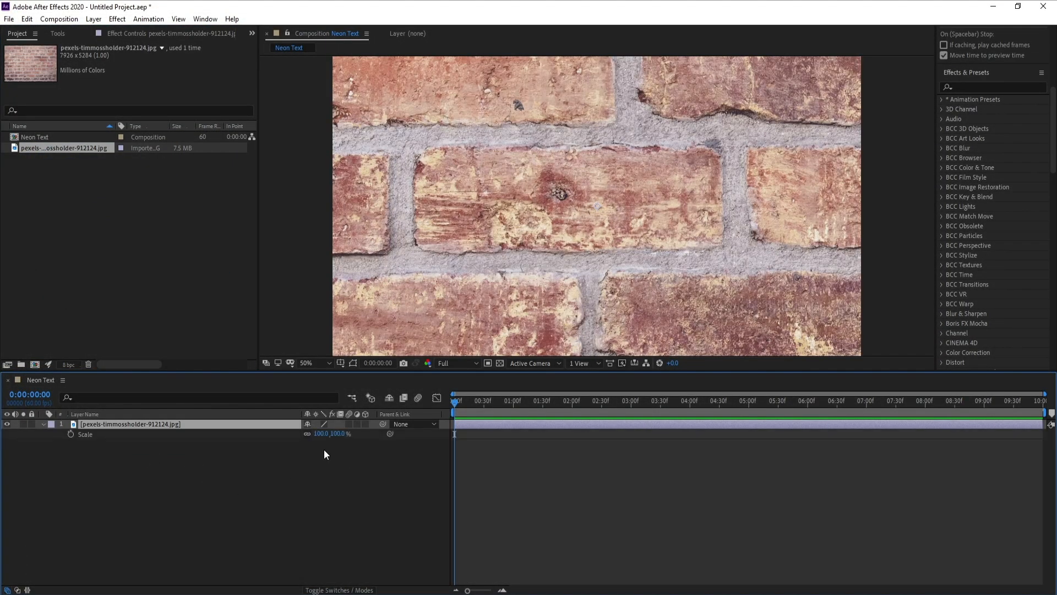
drag(322, 434, 283, 444)
key(ctrl+z)
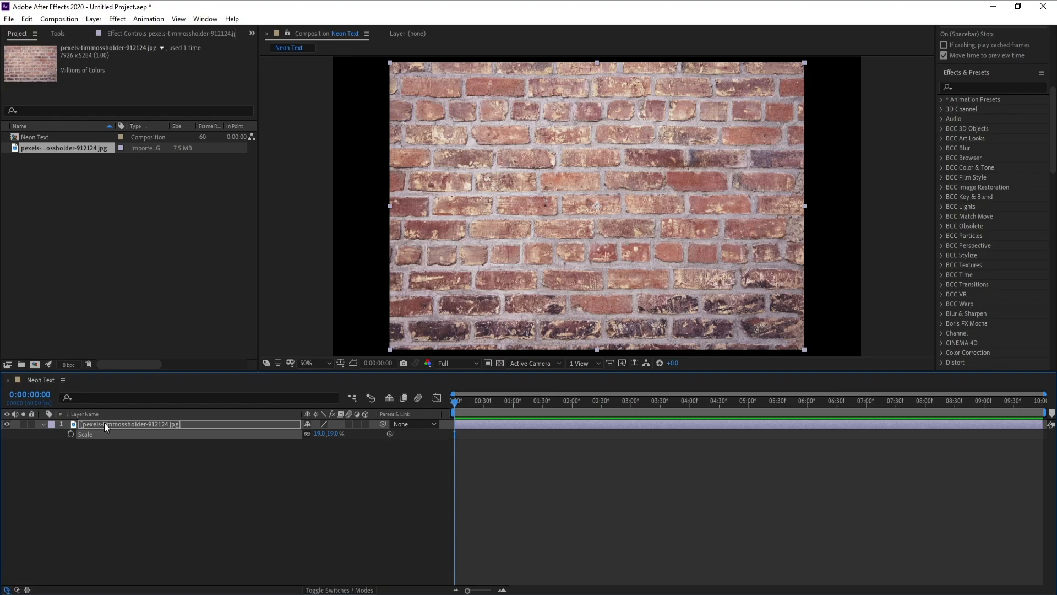
drag(334, 434, 334, 434)
key(comma)
key(comma)
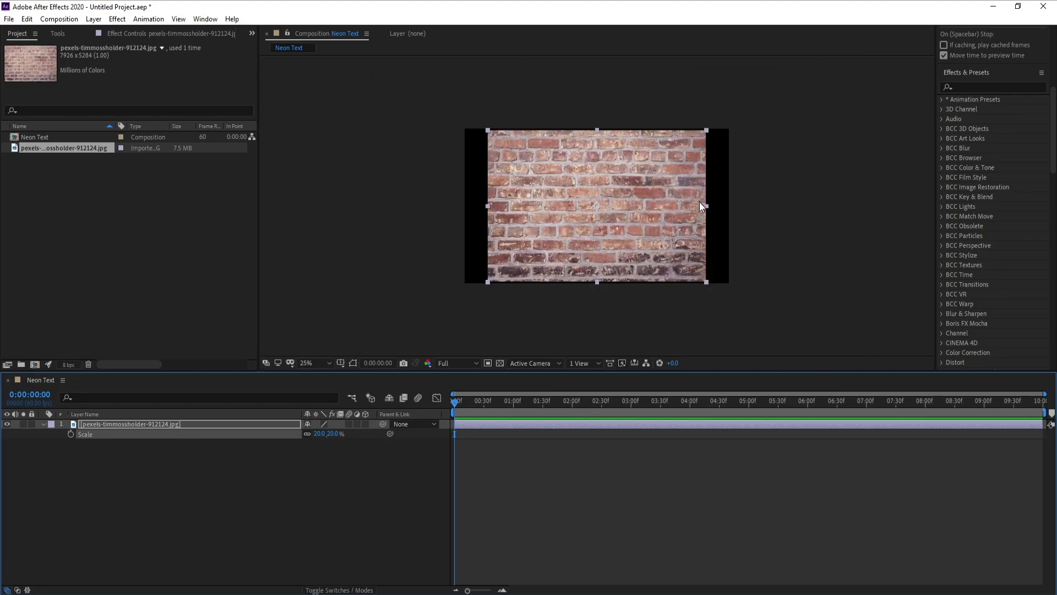
Step: Narrow the brick image to about 14.9% horizontal scale and stretch it to about 21.8% vertical scale
drag(706, 207, 678, 213)
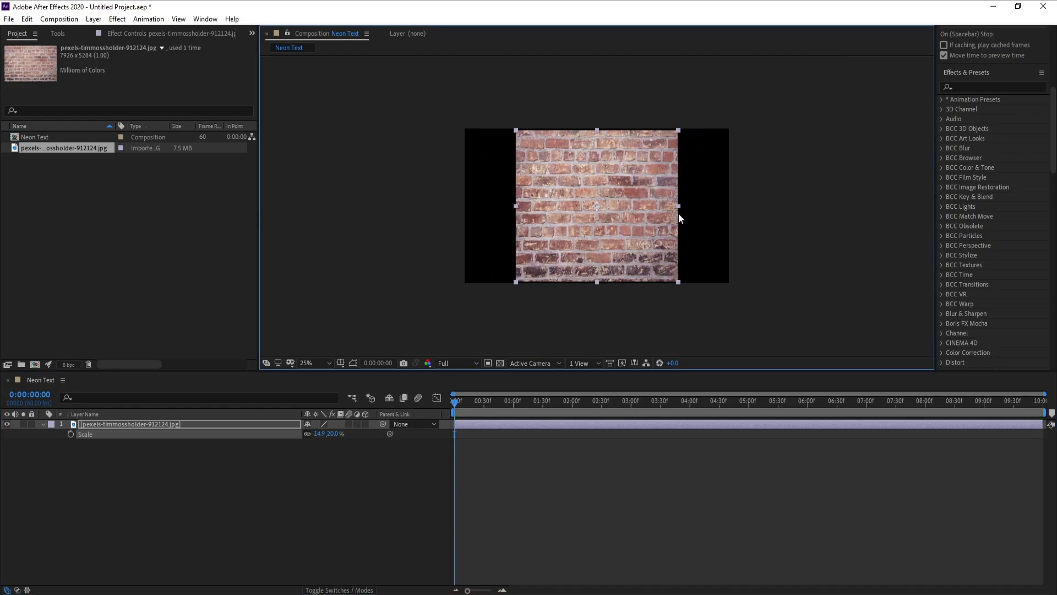
drag(598, 284, 597, 291)
click(42, 425)
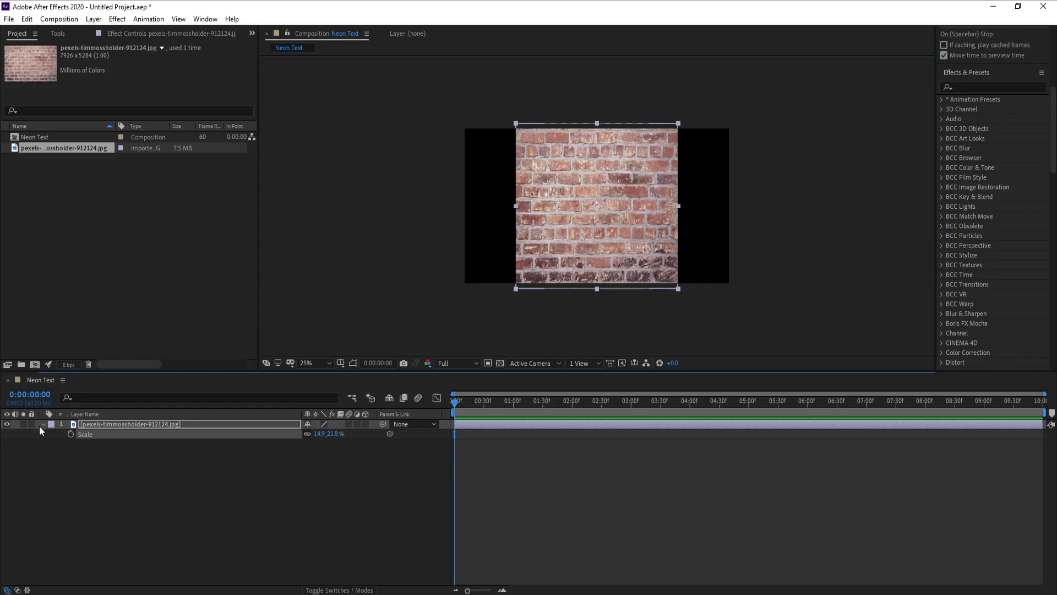
Step: Rename the brick image layer as Wall
right_click(115, 427)
click(142, 419)
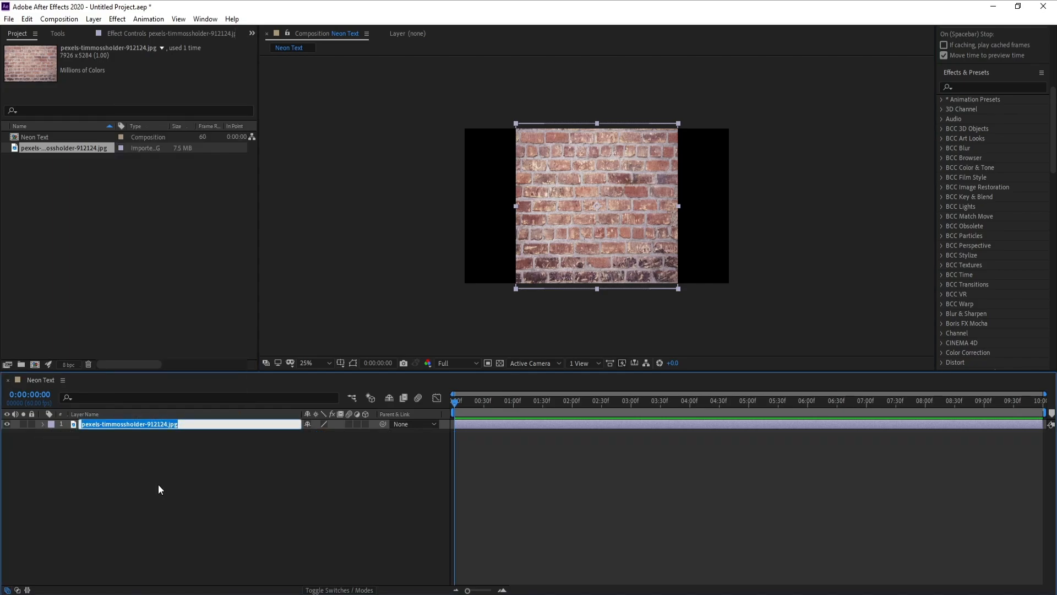
text(Wa)
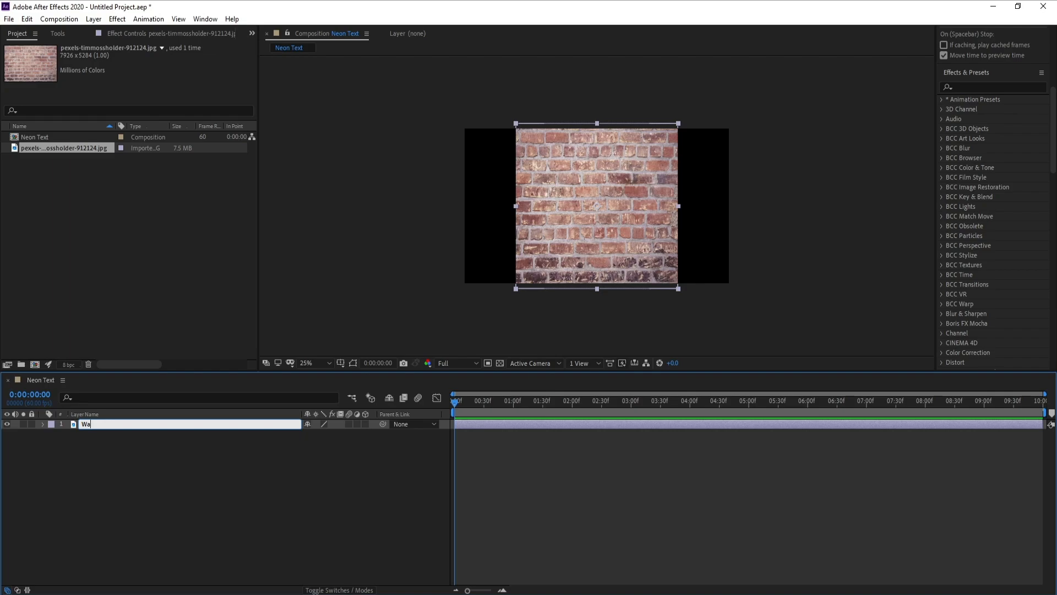
text(sll)
key(Return)
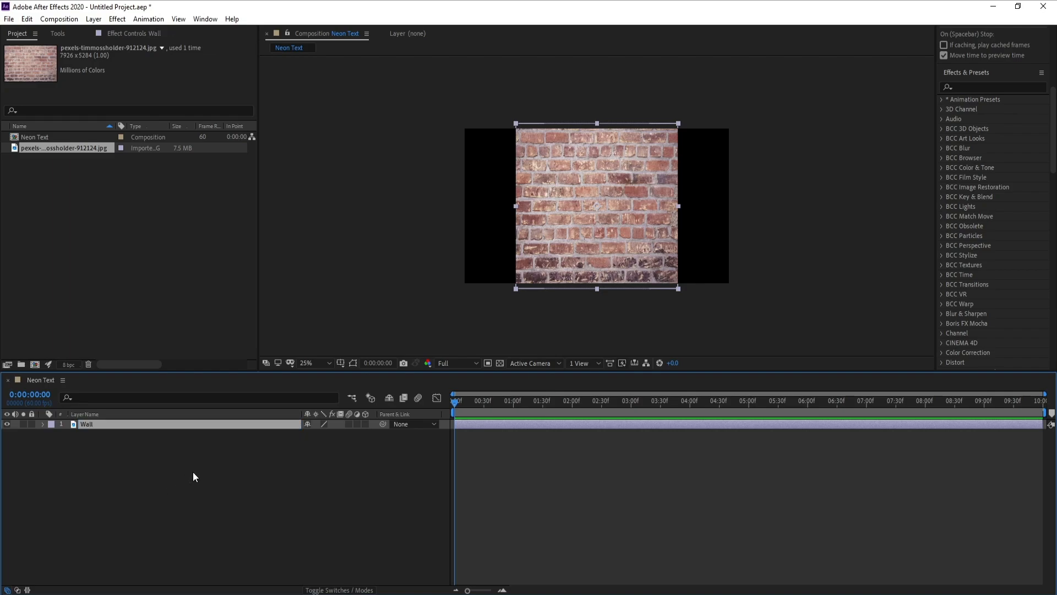
Step: Pre-compose the Wall layer into a new composition named Wall Center, moving all attributes into it
right_click(110, 426)
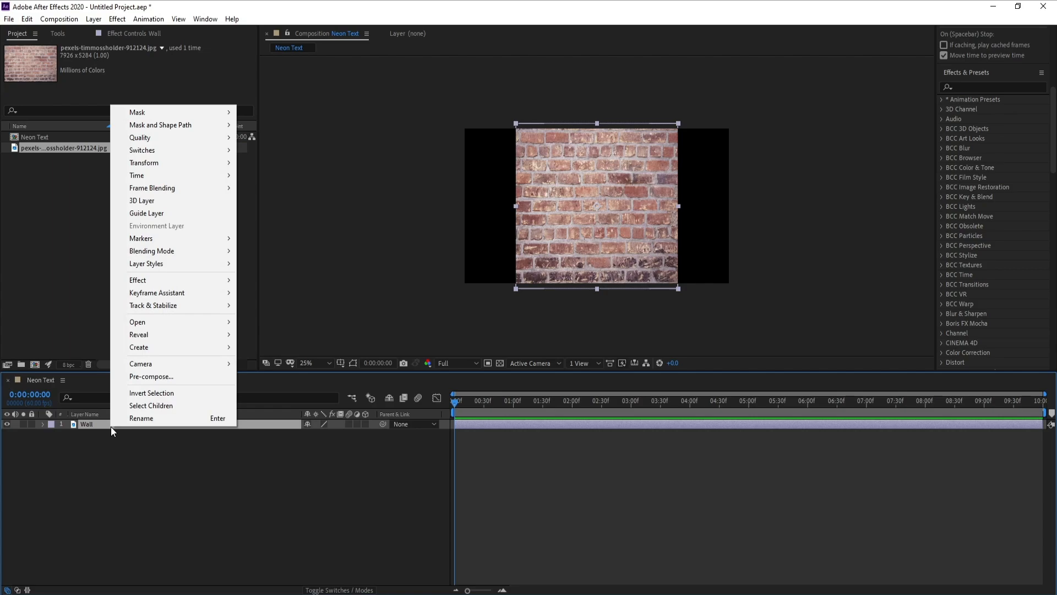
click(147, 376)
click(442, 216)
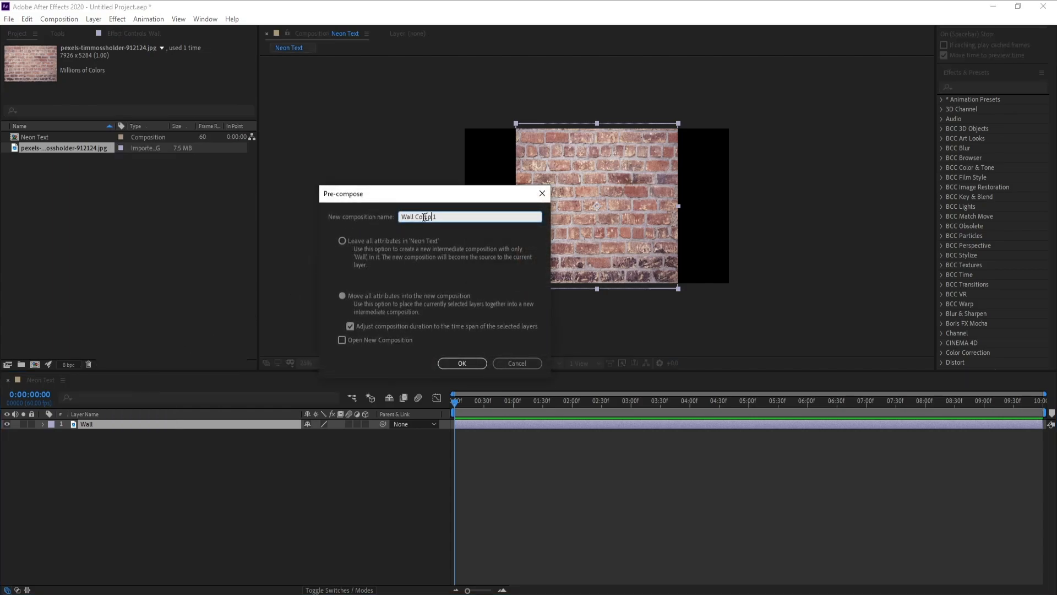
drag(415, 216, 553, 219)
text(Center)
click(452, 364)
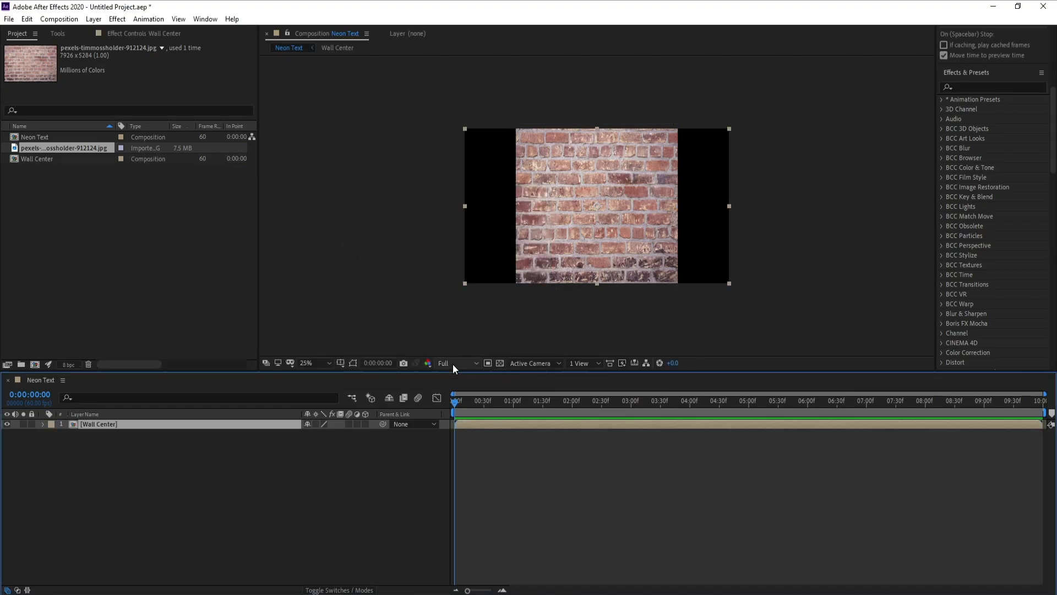
Step: Duplicate the Wall Center layer and rename the copy as Wall Right
key(ctrl+d)
right_click(127, 424)
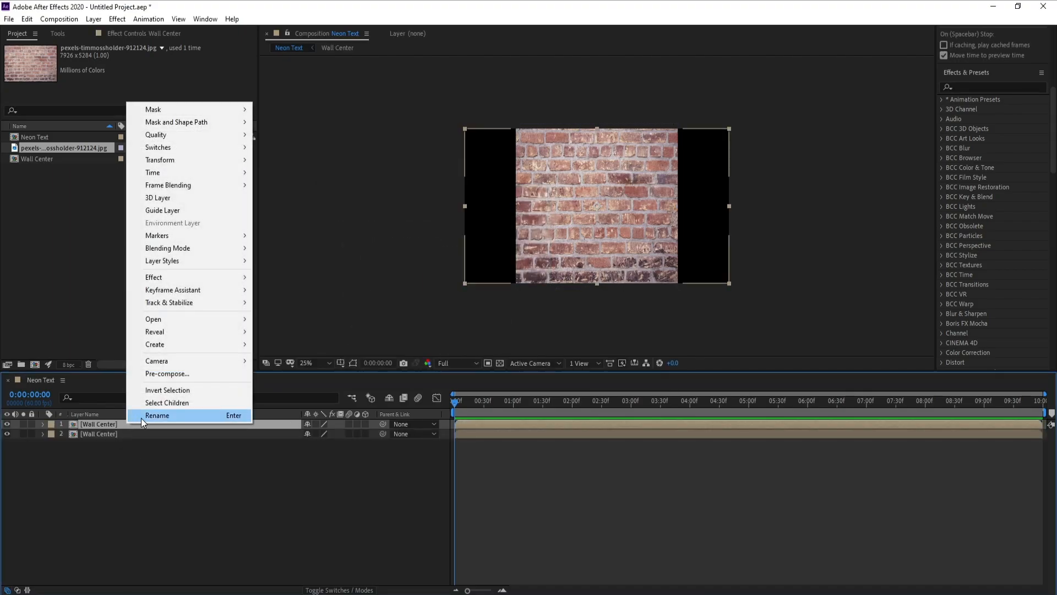
click(157, 415)
drag(95, 424, 173, 424)
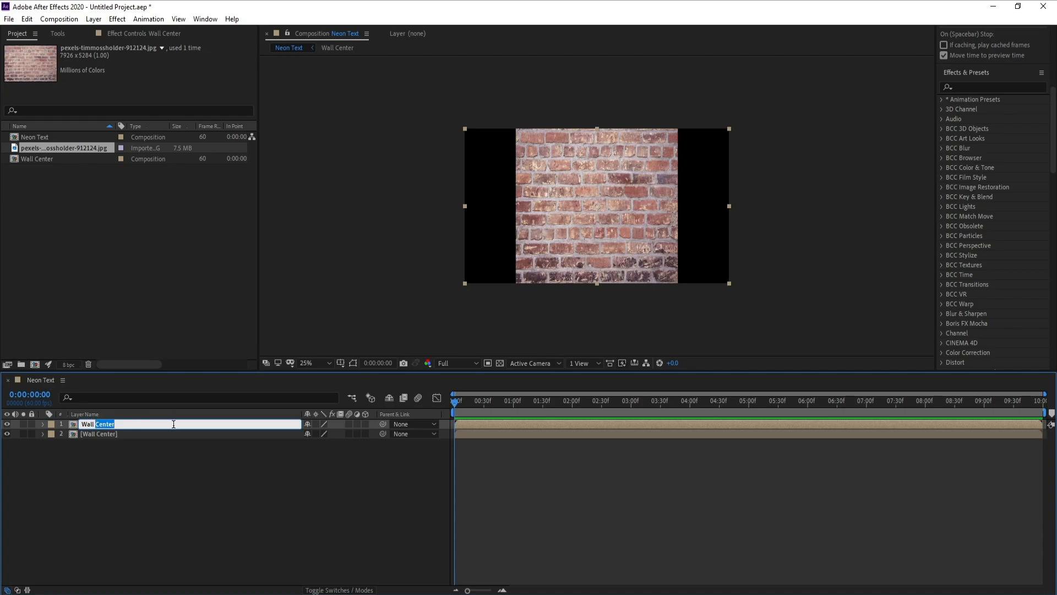
text(Righ)
key(Return)
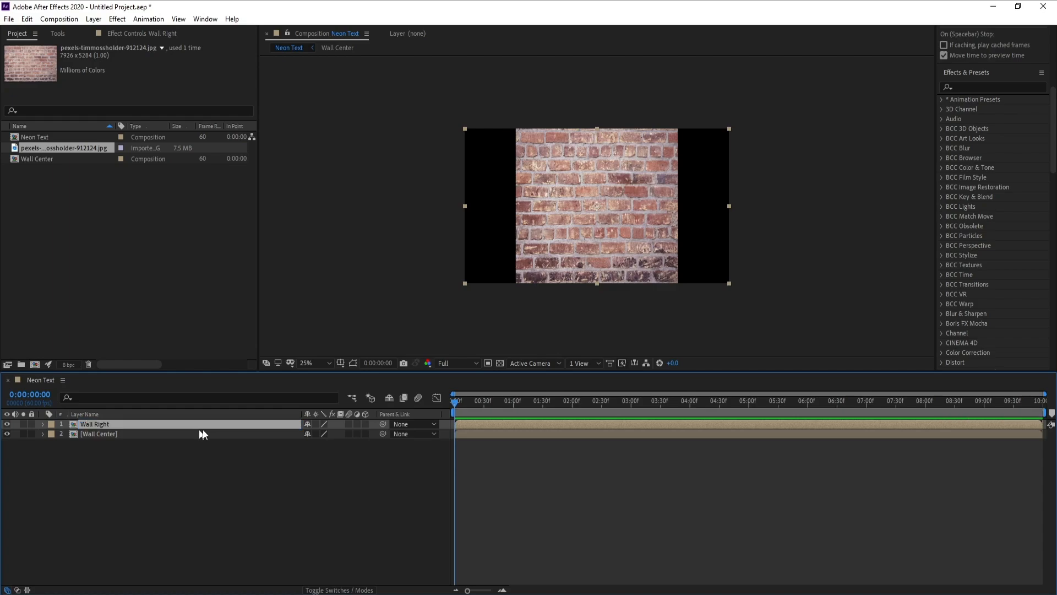
Step: Make the Wall Right layer 3D and set its Y Rotation to 90°
click(360, 460)
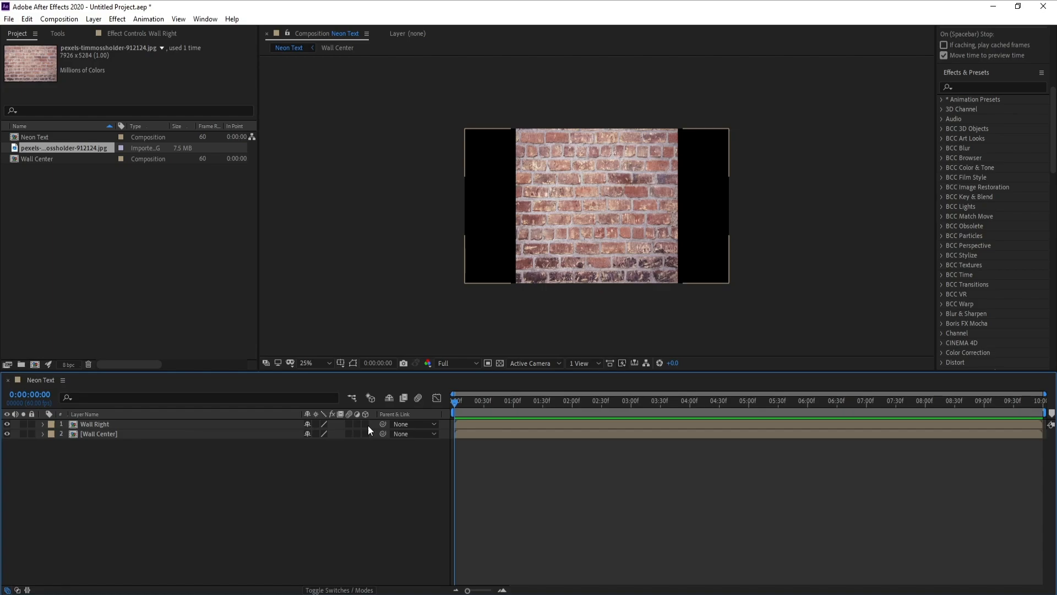
click(366, 424)
click(184, 425)
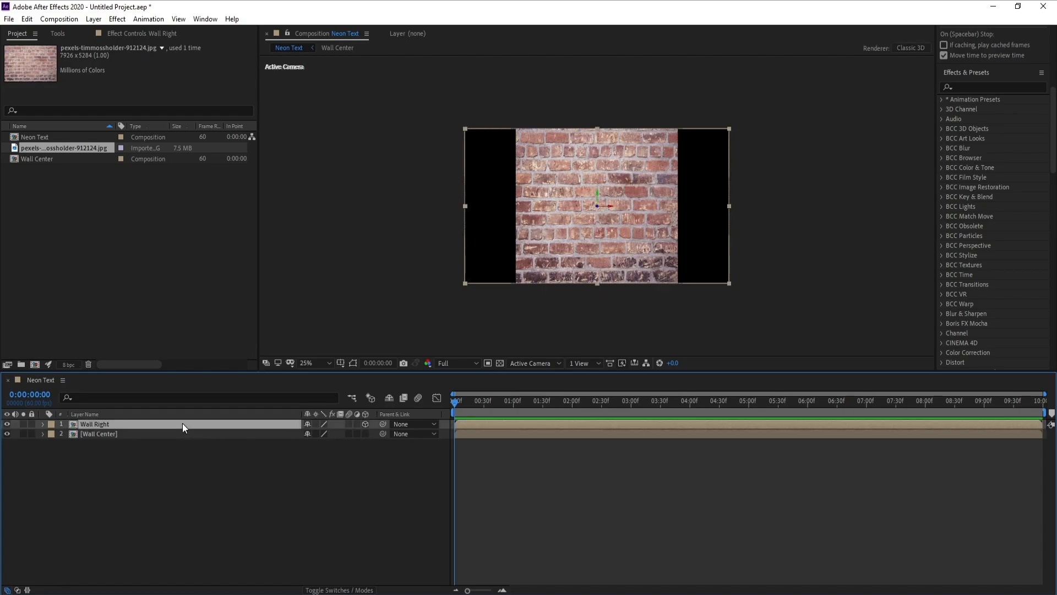
key(r)
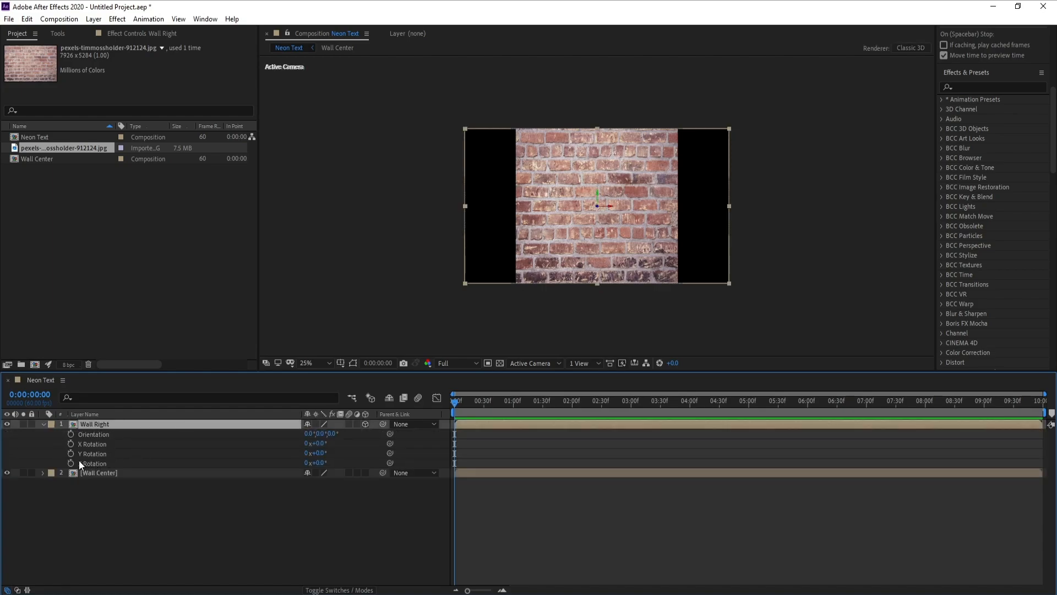
click(319, 453)
text(90)
key(Return)
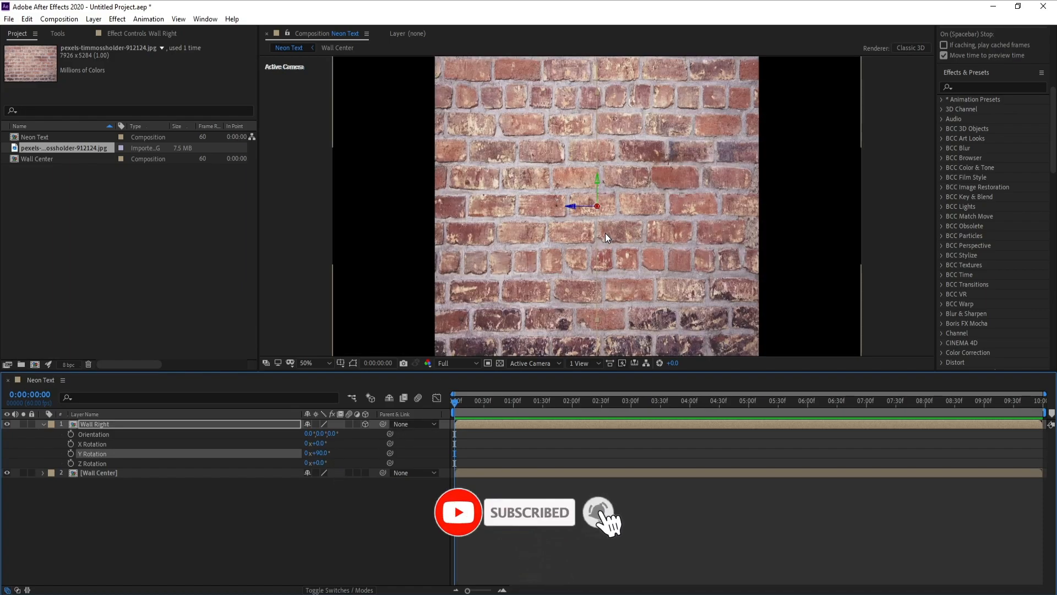
Step: Move Wall Right sideways to the right edge of the centre wall and scale it uniformly to 142%
scroll(598, 209, up, 1)
drag(571, 209, 775, 214)
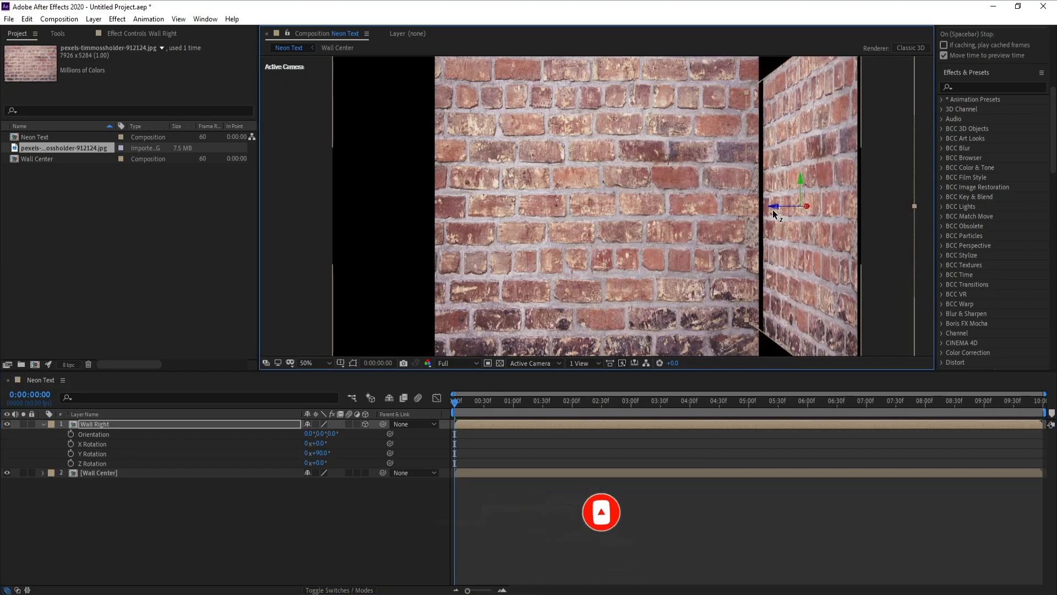
key(s)
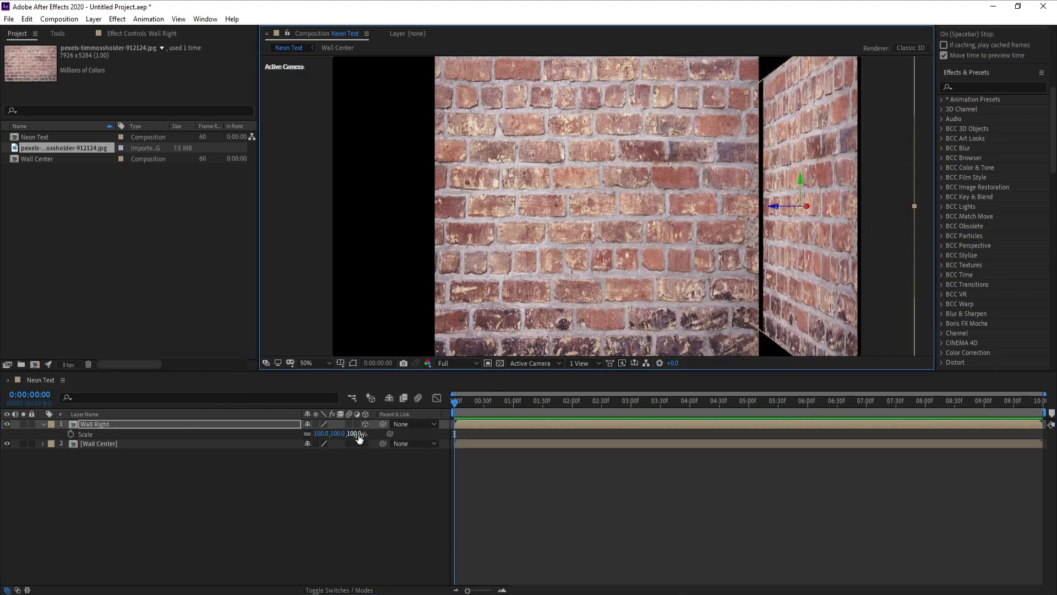
drag(356, 433, 381, 435)
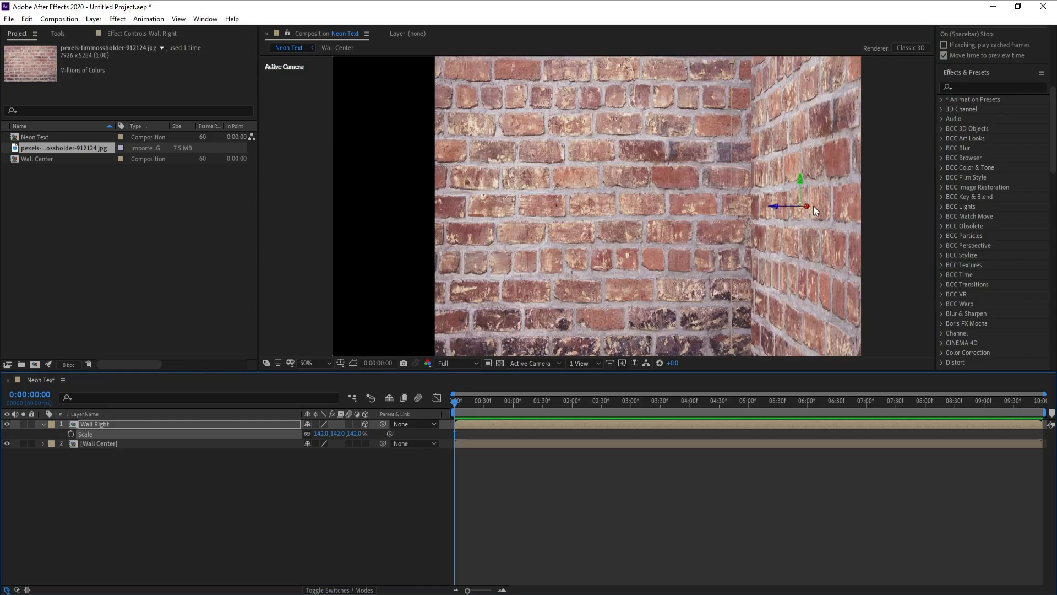
Step: Shift Wall Right slightly inward to overlap the centre wall's edge, and place its layer below Wall Center
drag(810, 208, 751, 190)
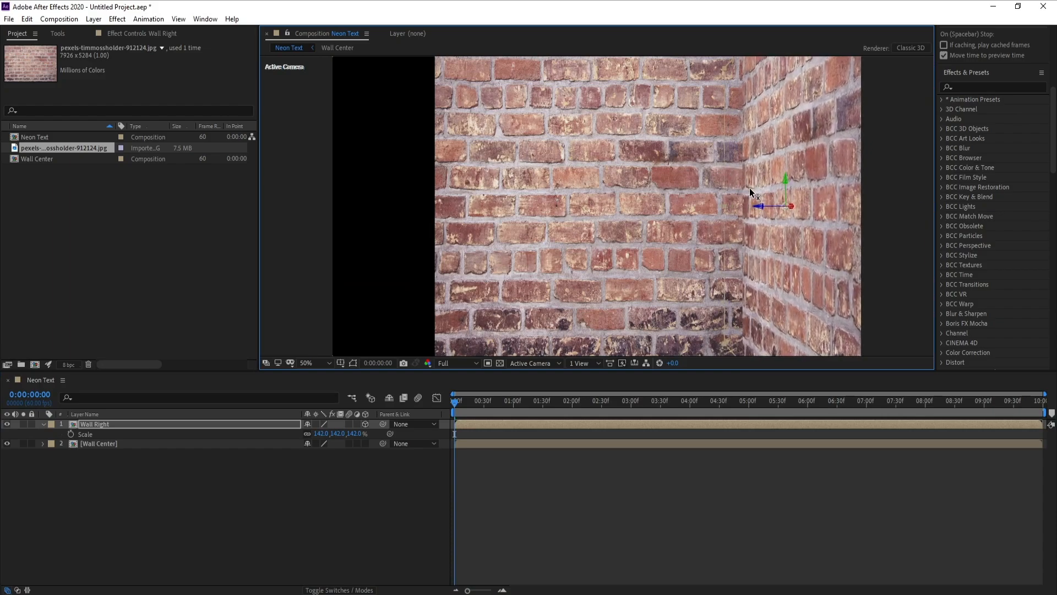
click(42, 424)
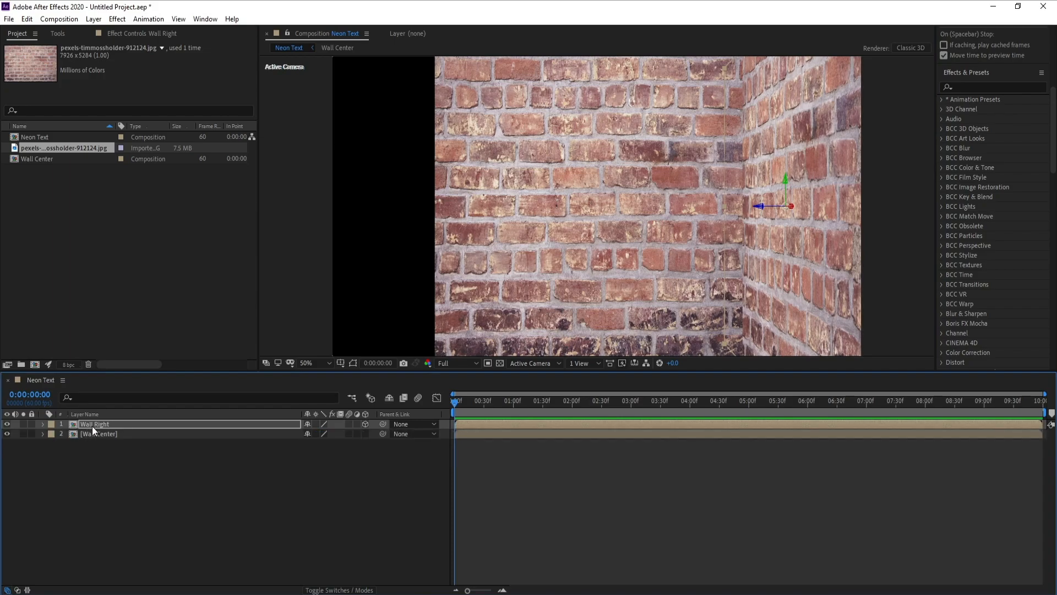
drag(91, 425, 110, 443)
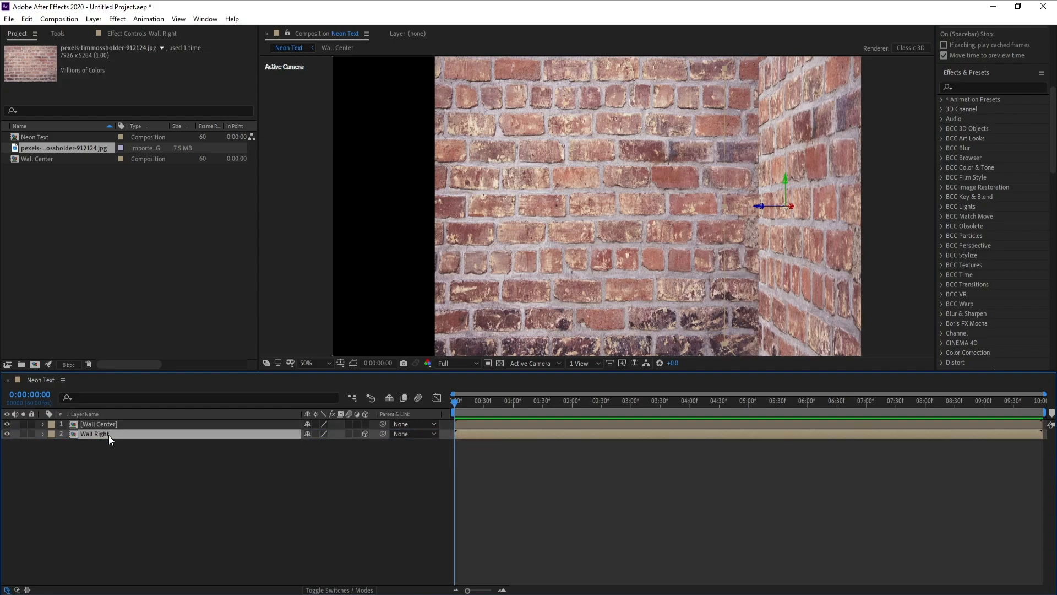
Step: Duplicate the Wall Right layer and rename the copy as Wall Left
key(ctrl+d)
right_click(108, 435)
click(128, 428)
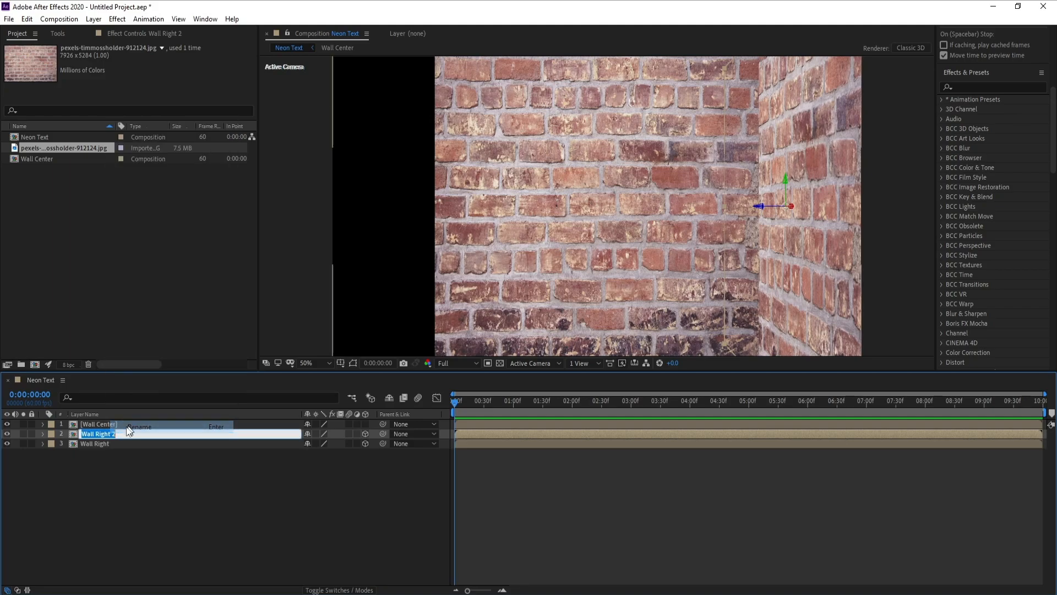
click(93, 434)
drag(95, 434, 220, 431)
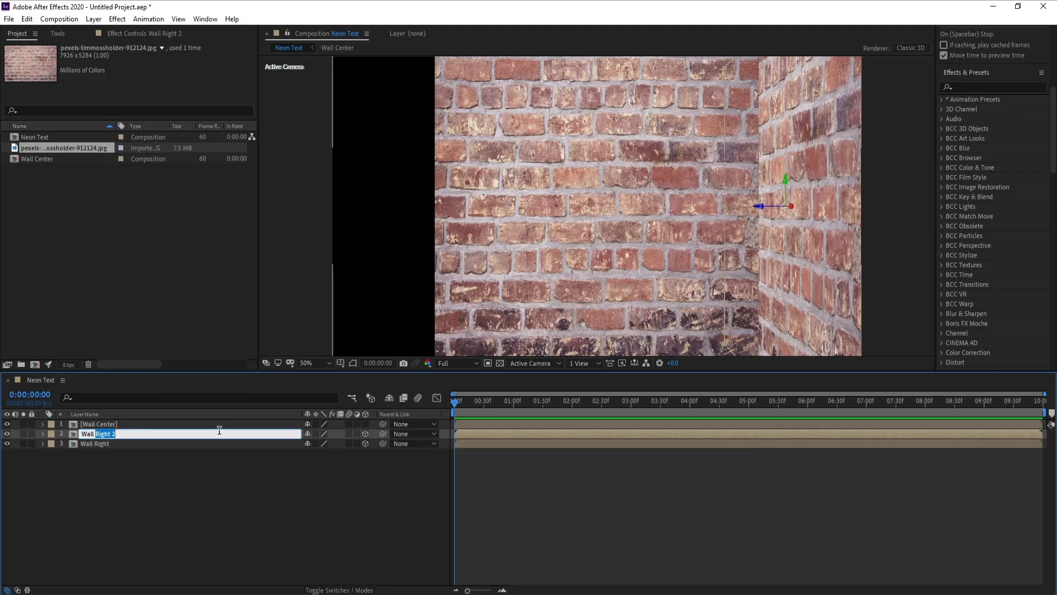
text(Left)
key(Return)
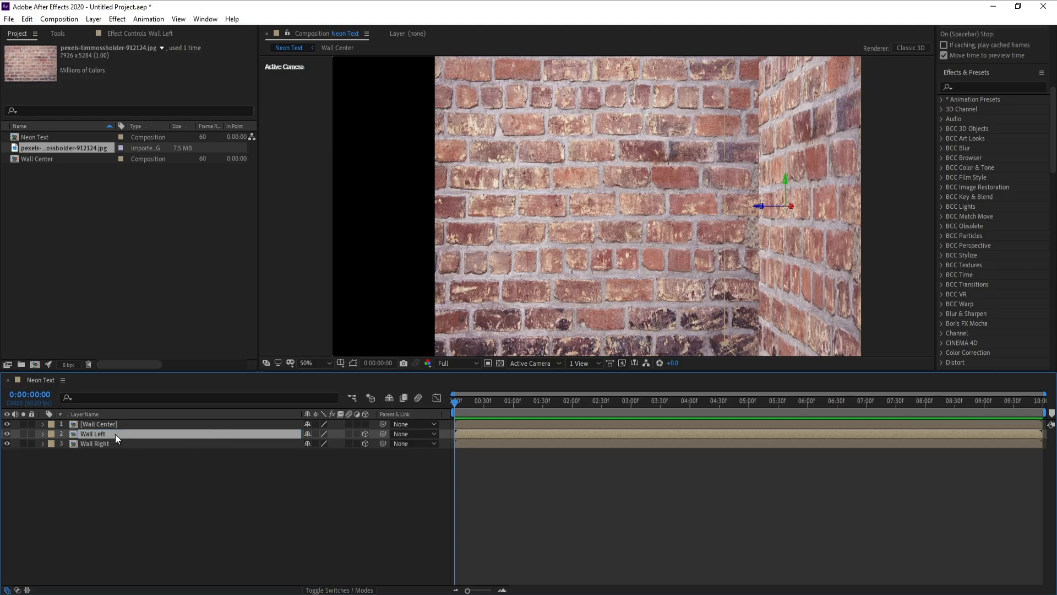
Step: Set the Wall Left layer's Y Rotation to -90°
key(r)
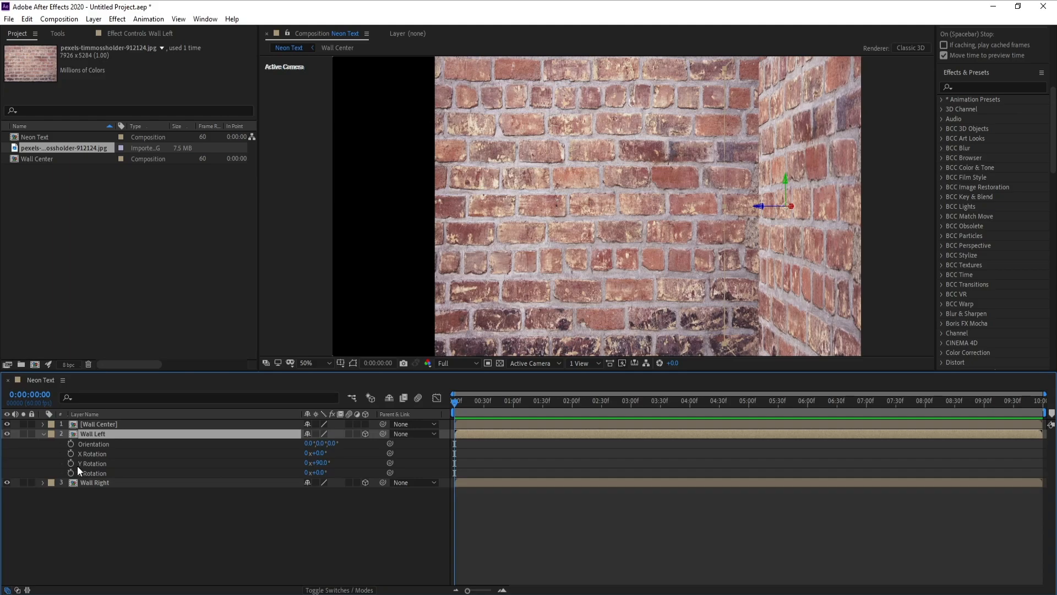
click(321, 462)
text(-90)
key(Return)
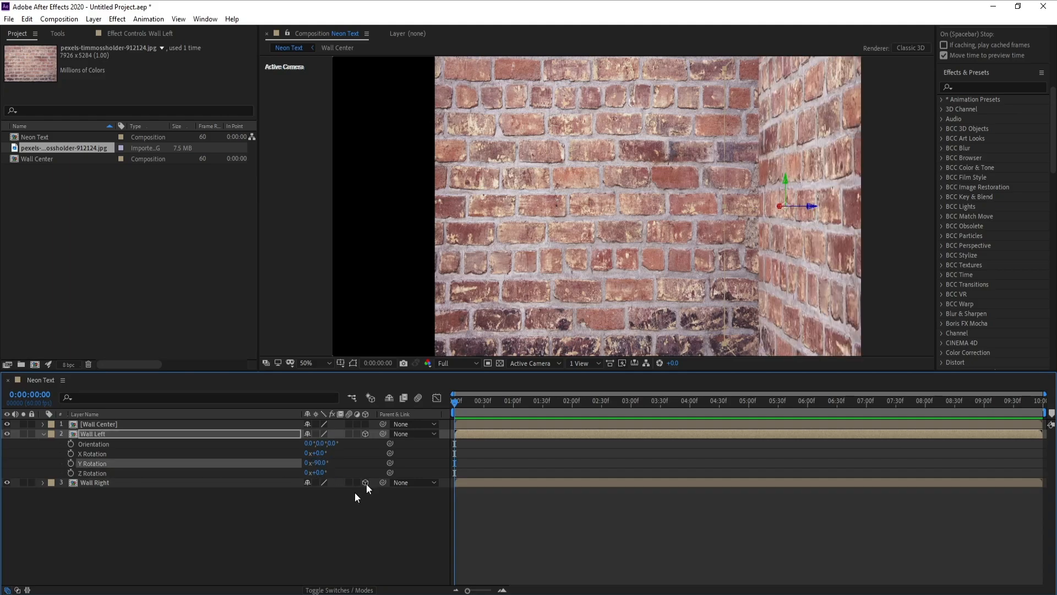
Step: Move Wall Left sideways until it meets the left edge of the centre wall, and collapse its layer properties
drag(814, 207, 409, 215)
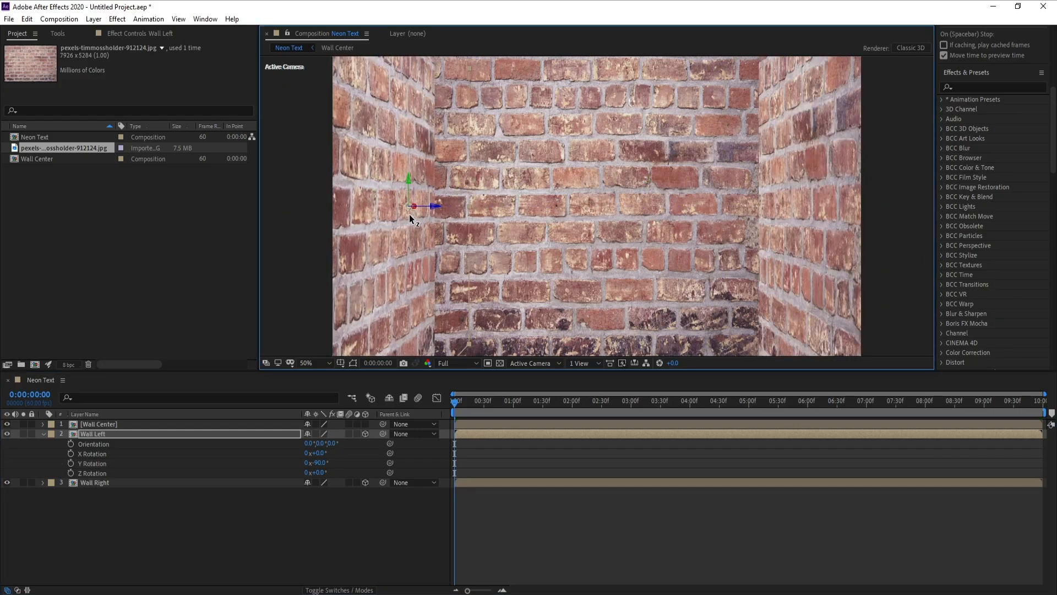
scroll(417, 216, down, 2)
click(52, 448)
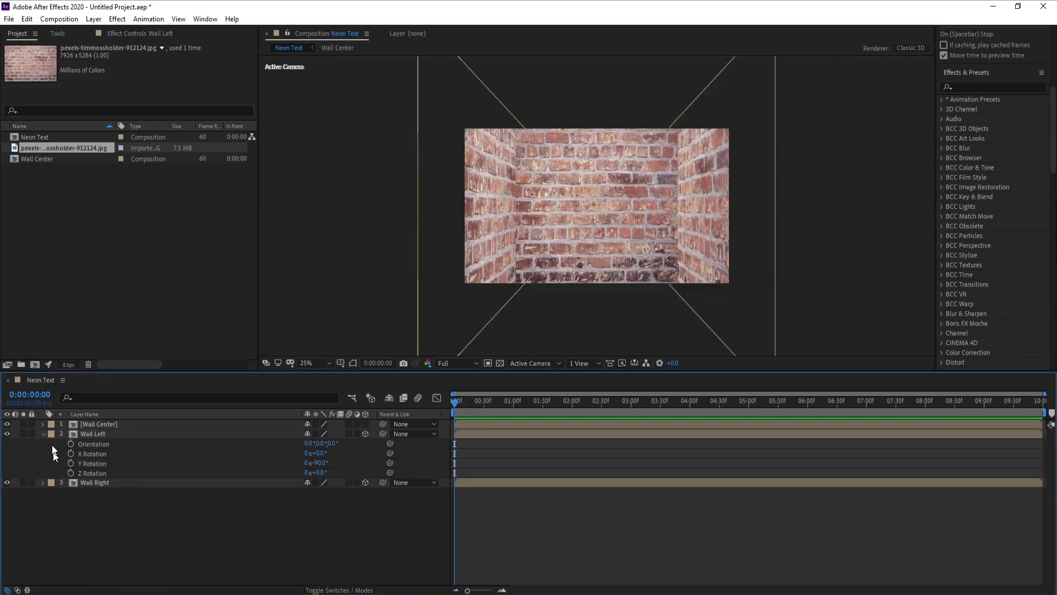
click(44, 434)
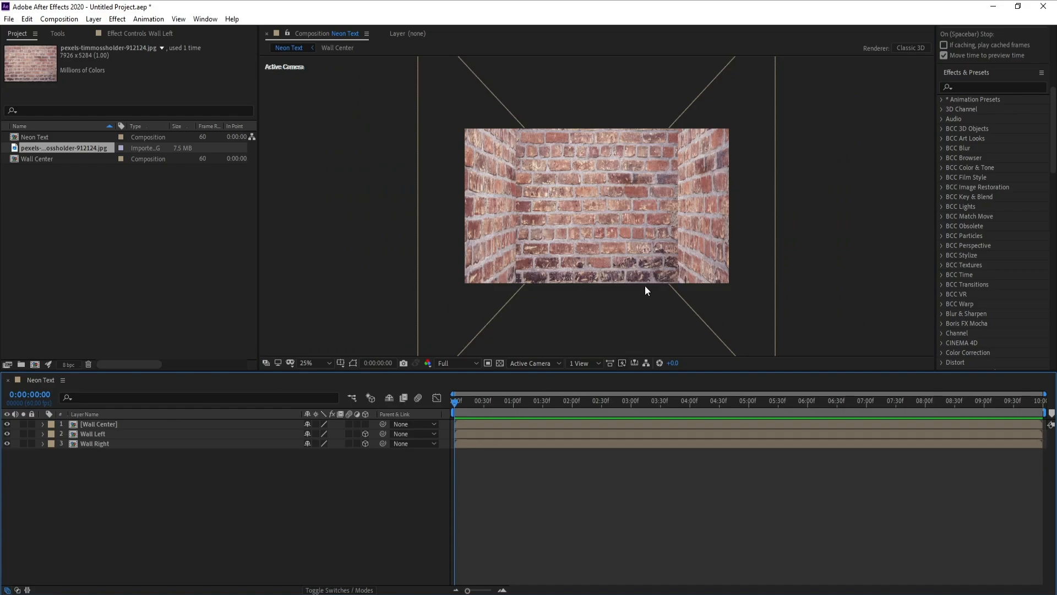
scroll(645, 285, up, 2)
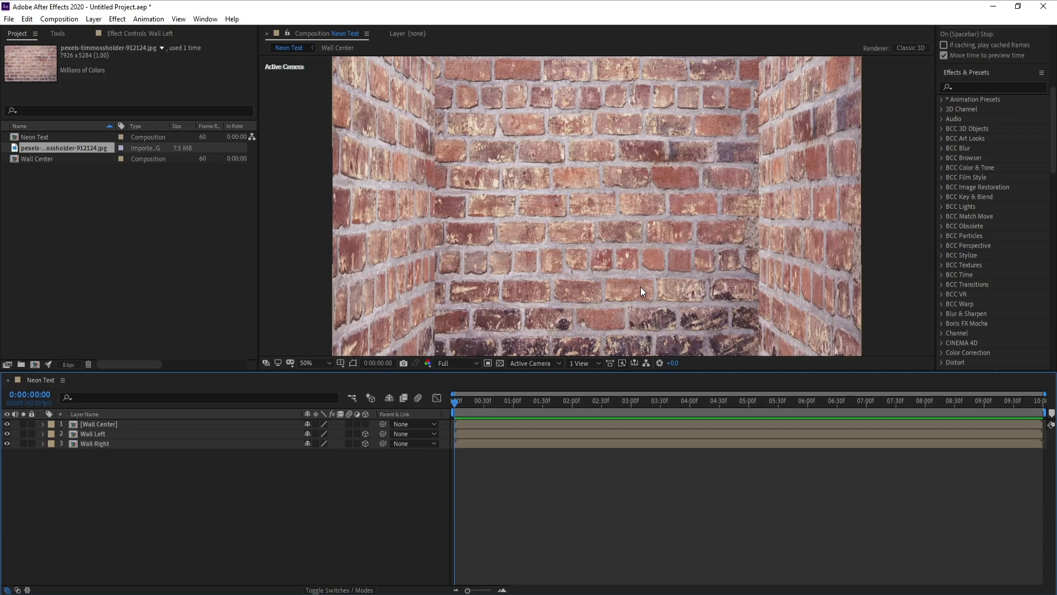
Step: Open the Wall Center precomposition and apply the Tint effect to its Wall layer
click(103, 425)
double_click(102, 425)
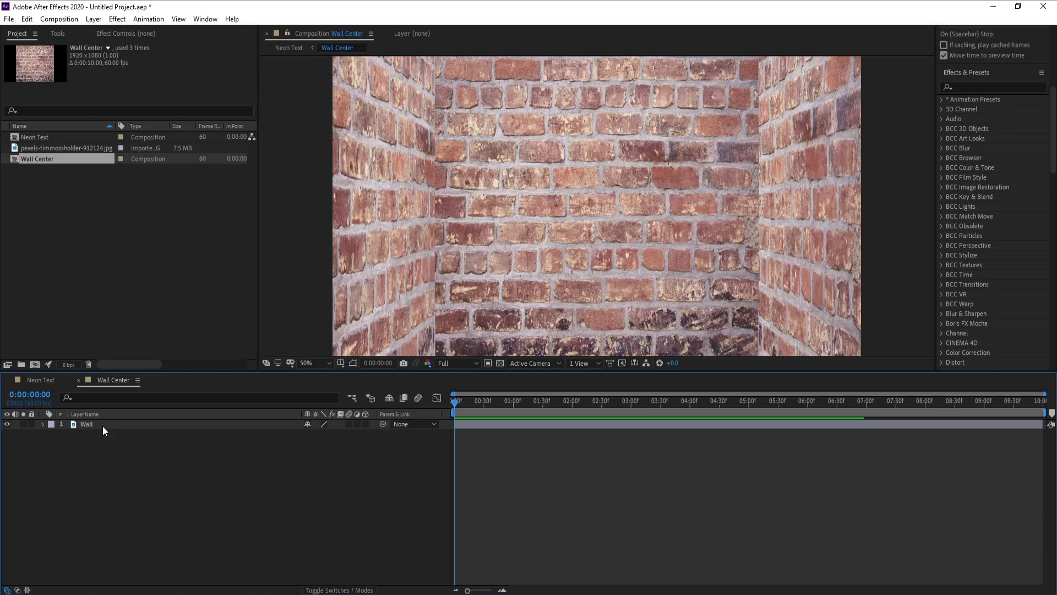
click(118, 19)
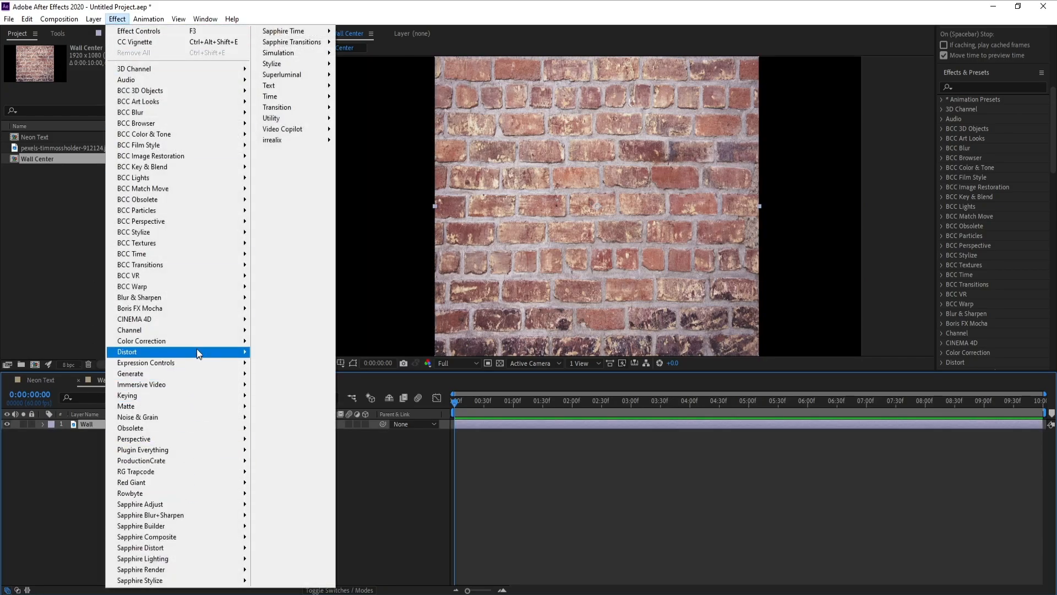
mouse_move(220, 342)
click(314, 573)
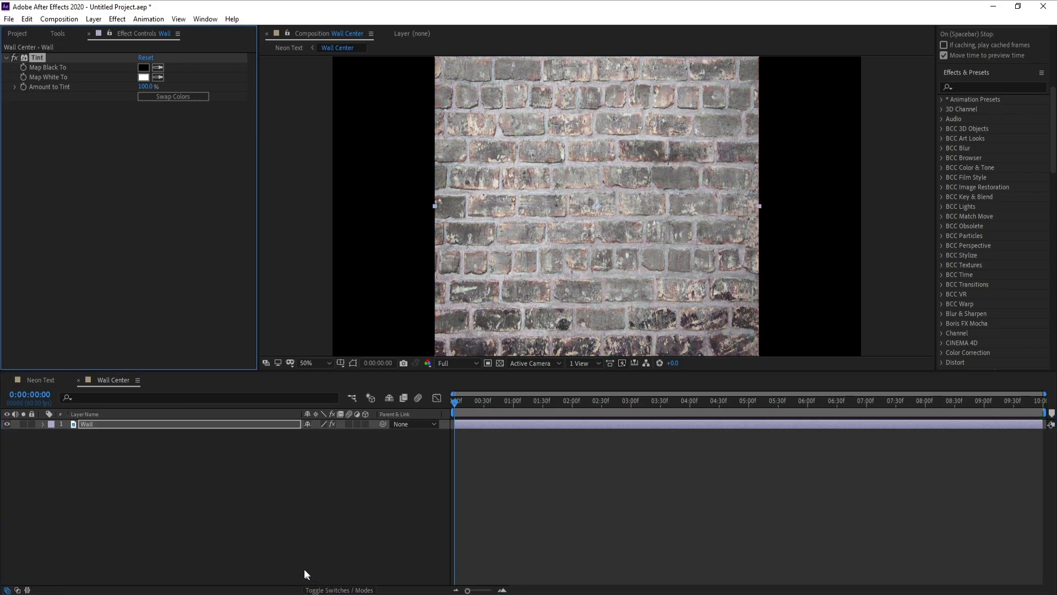
Step: Search the effects for "vig" and apply CC Vignette to the Wall layer
click(113, 428)
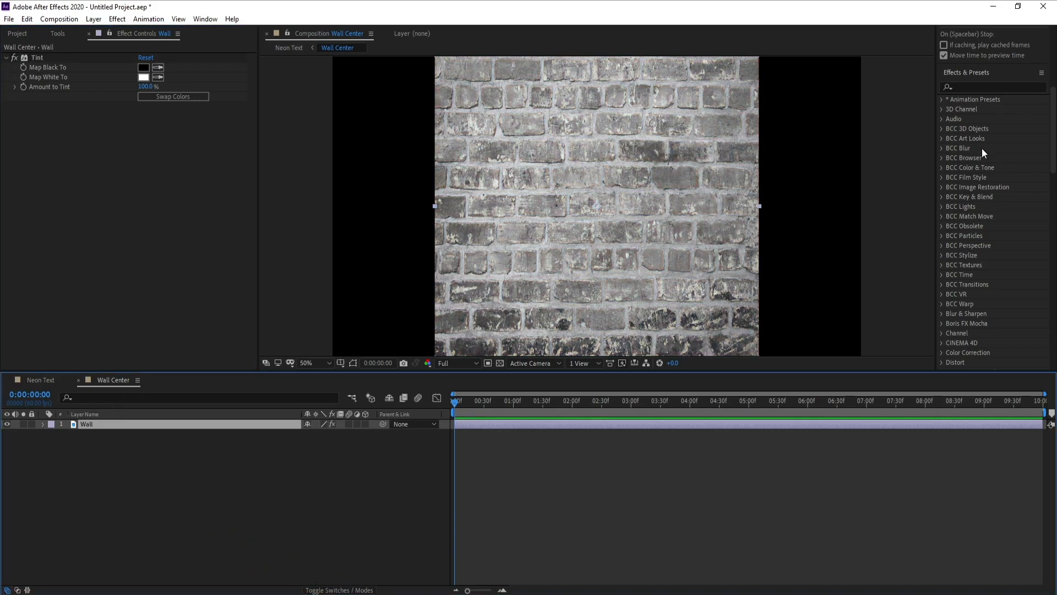
click(965, 87)
click(965, 87)
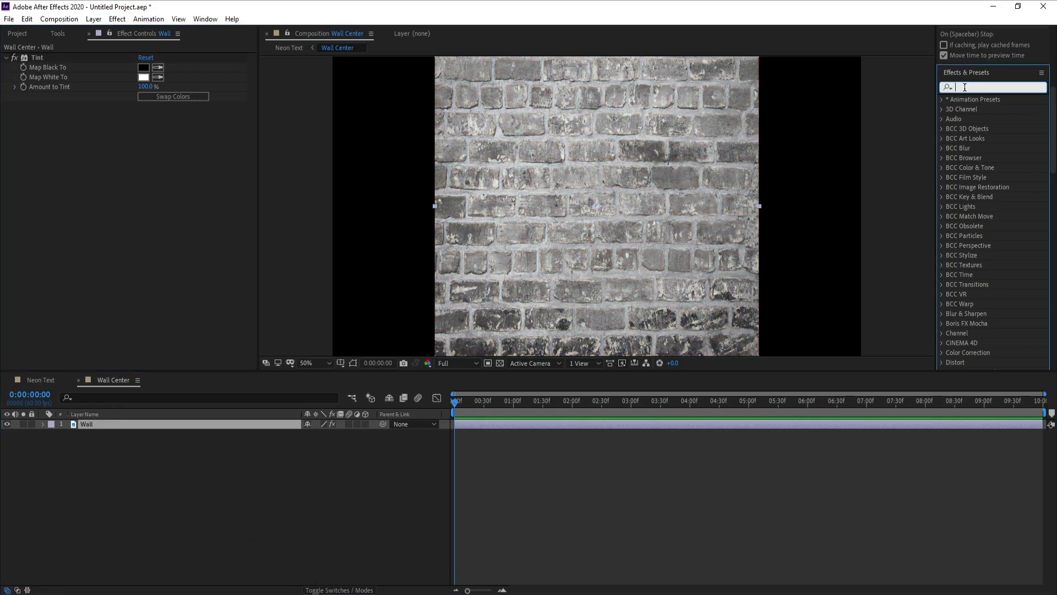
text(vin)
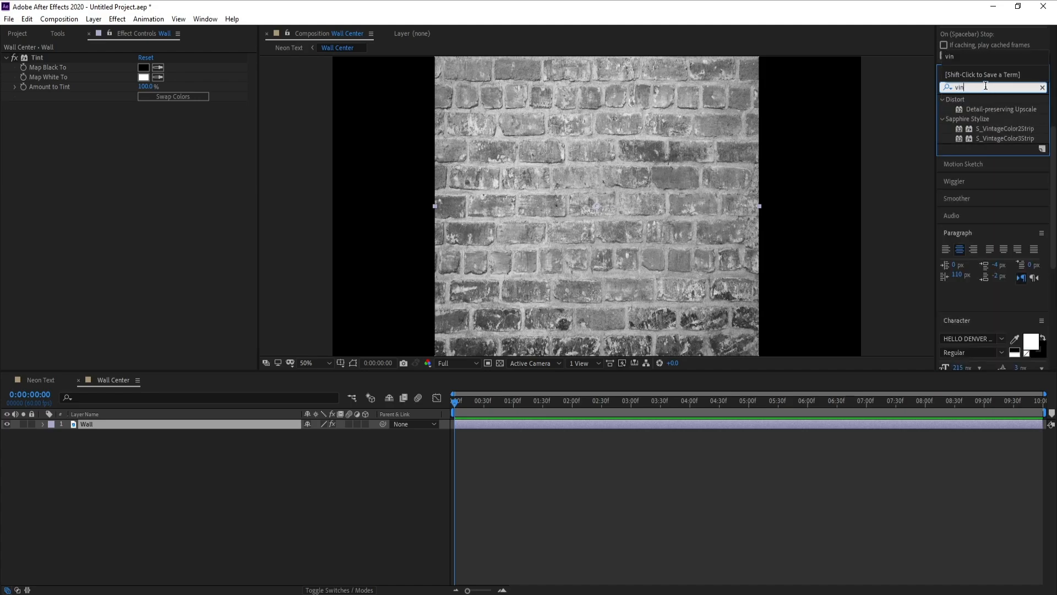
text(g)
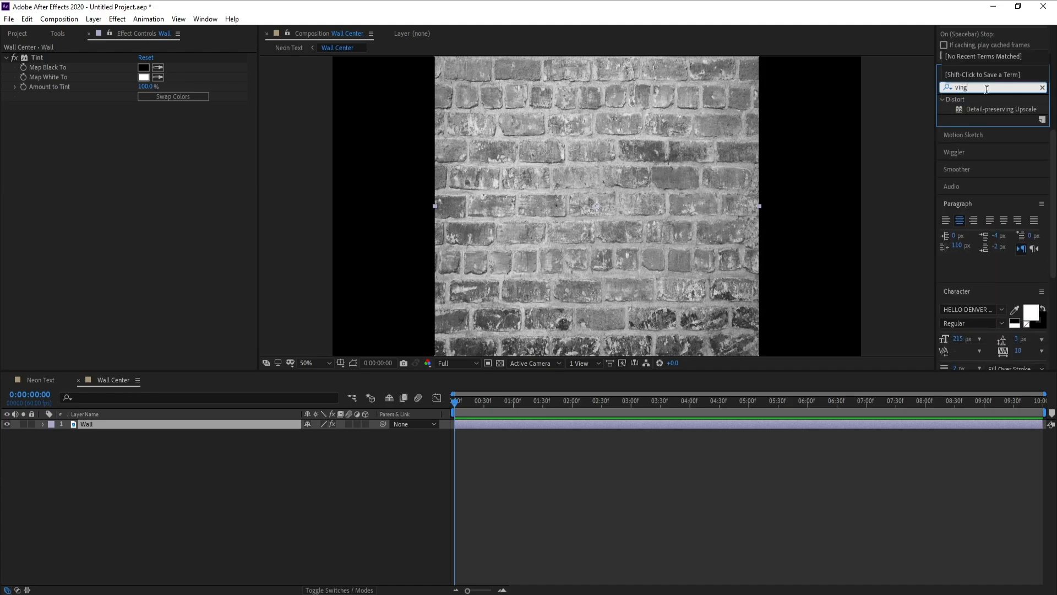
key(BackSpace)
key(BackSpace)
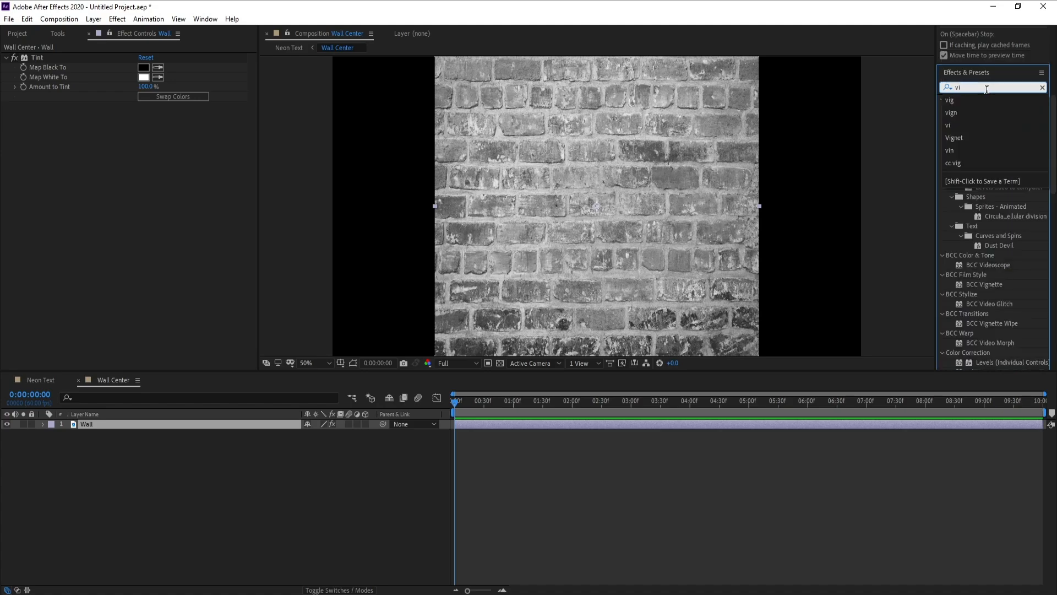
text(g)
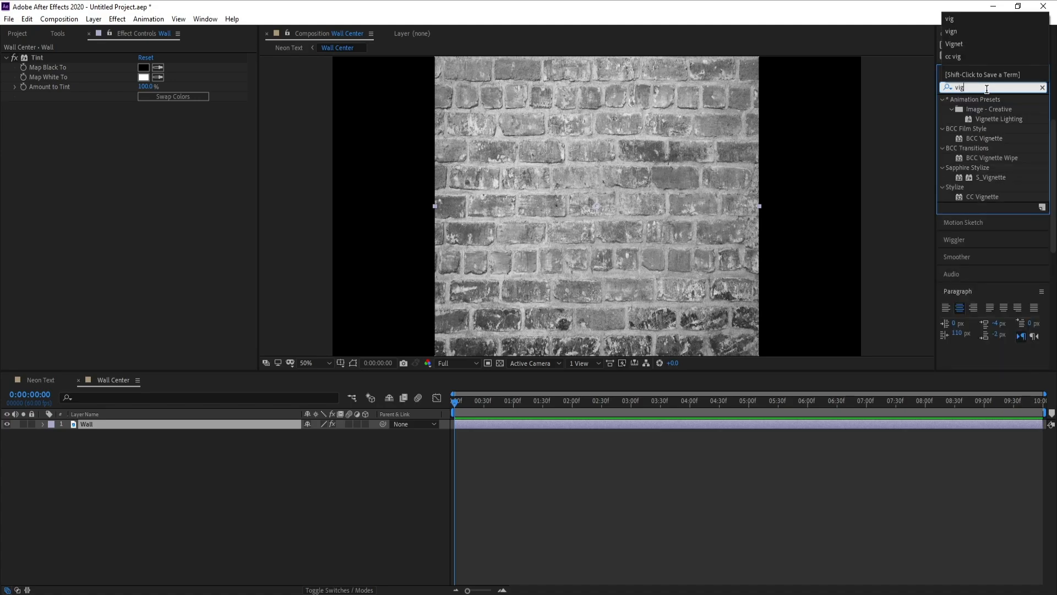
double_click(992, 196)
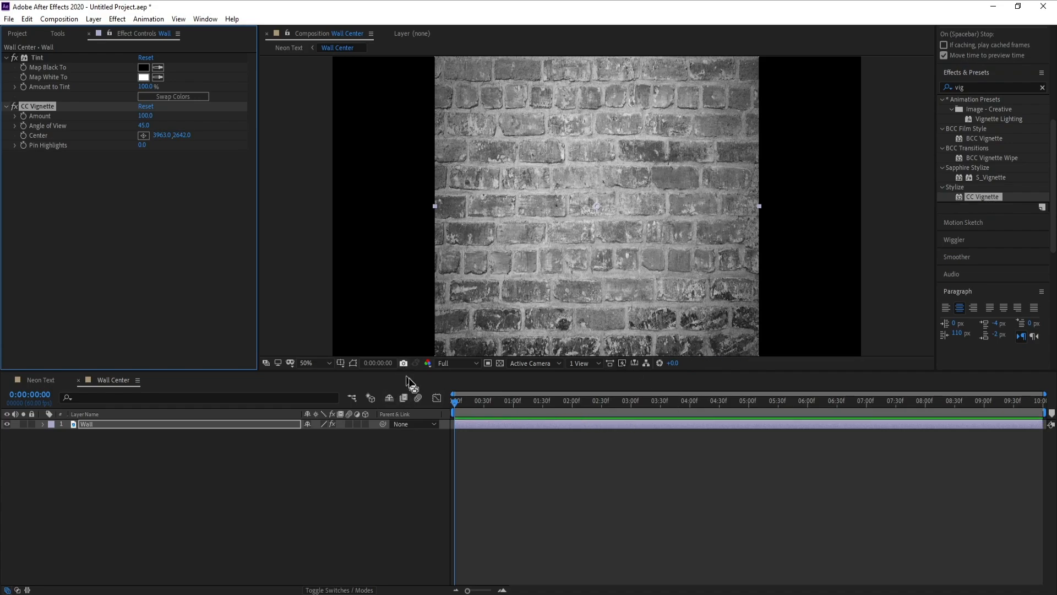
Step: Set the Wall layer's CC Vignette Amount to 450 and Pin Highlights to 100
drag(145, 115, 179, 118)
click(145, 115)
text(4)
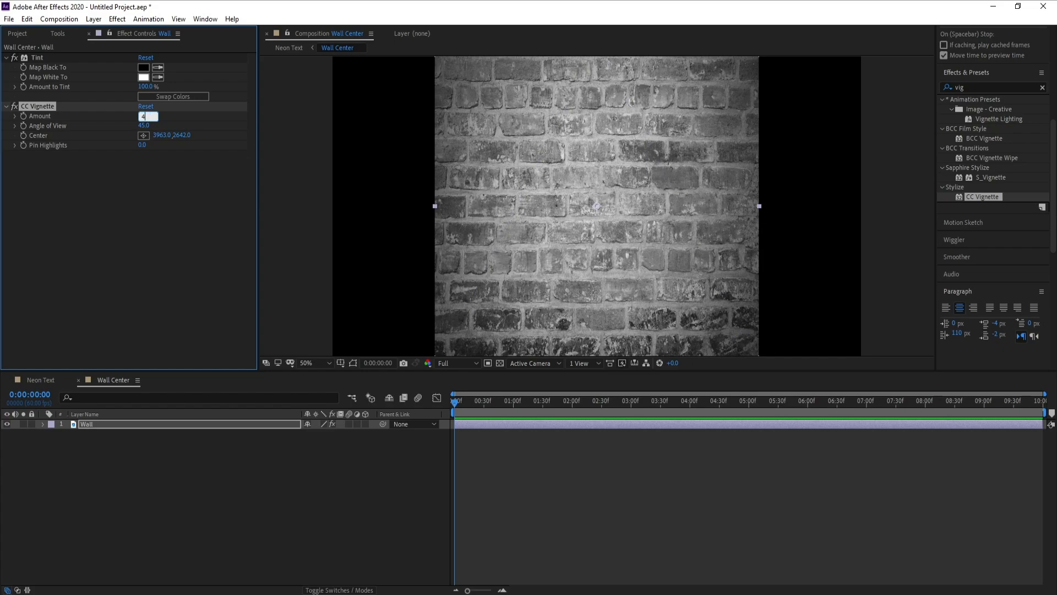
text(50)
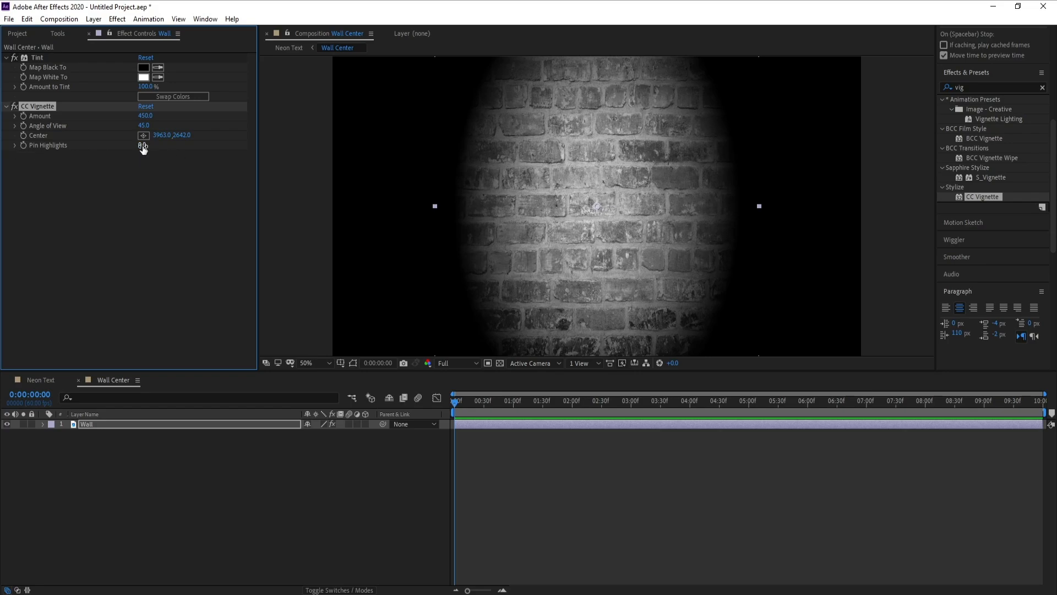
drag(143, 149, 719, 150)
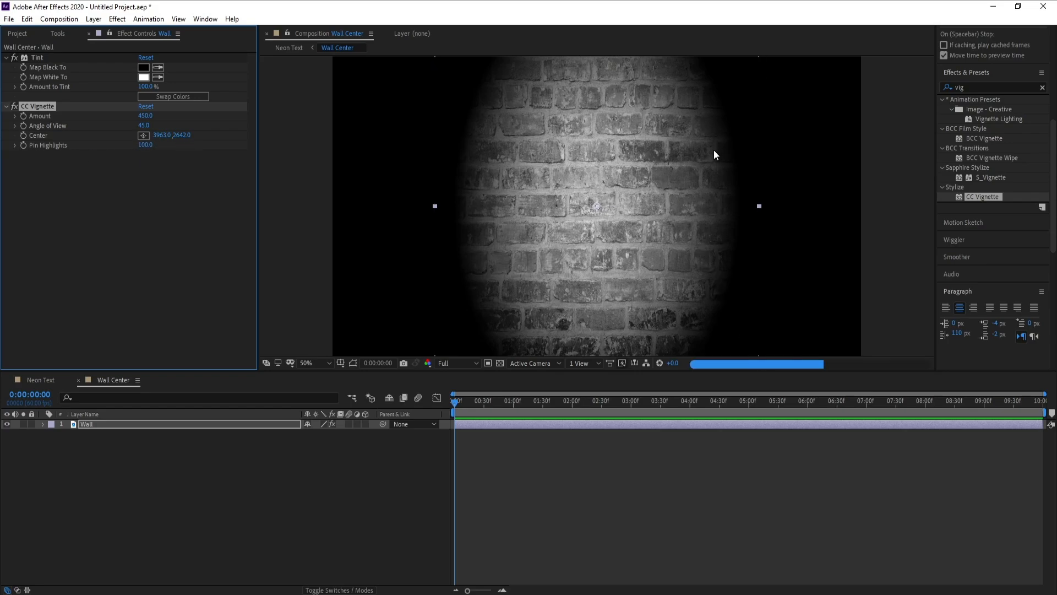
Step: Return to the Neon Text composition and add an adjustment layer above Wall Center
click(44, 380)
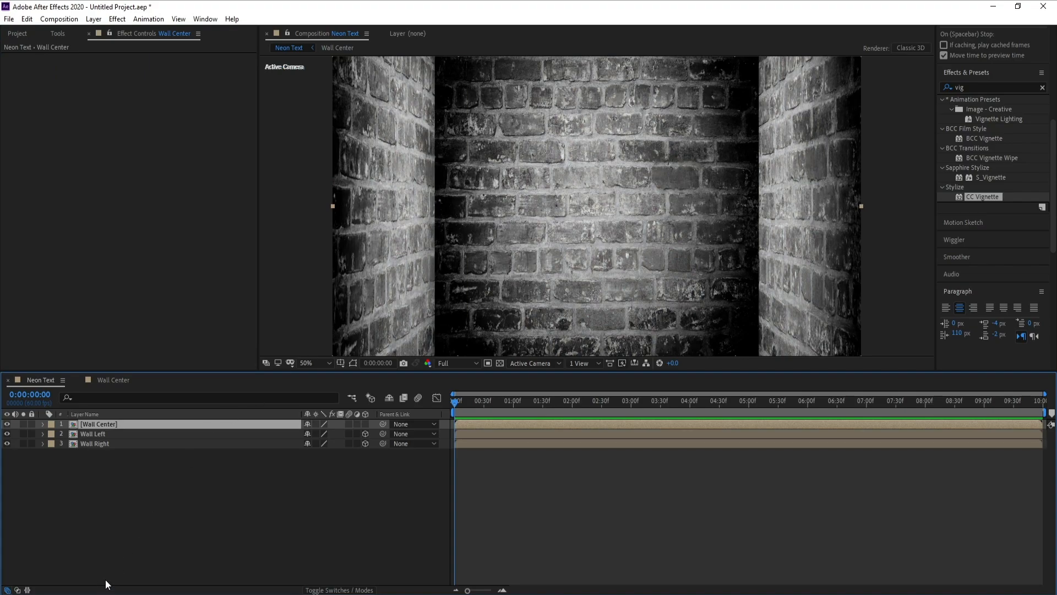
click(97, 20)
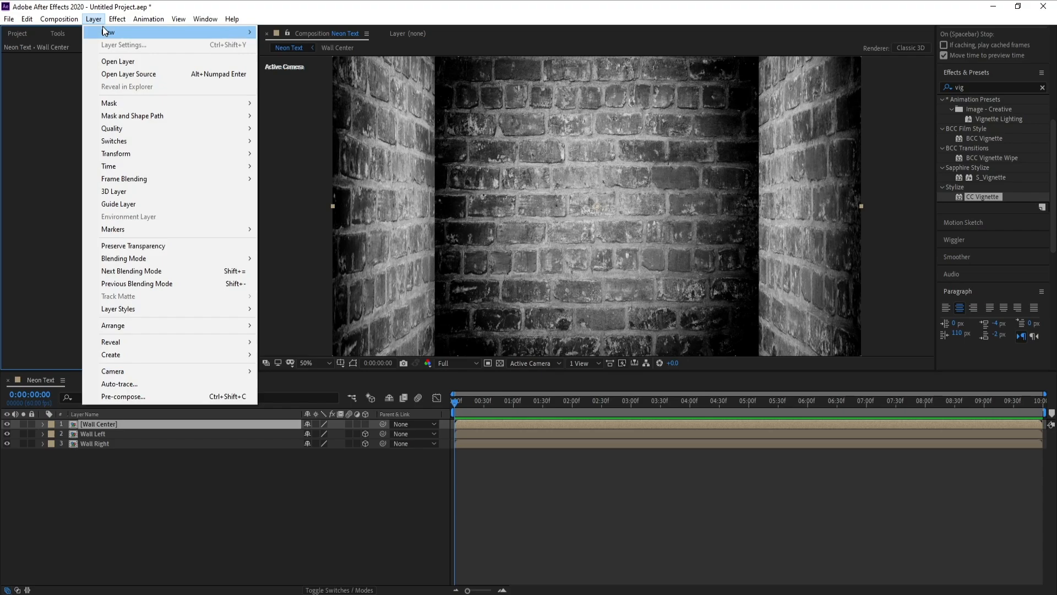
mouse_move(104, 31)
click(351, 108)
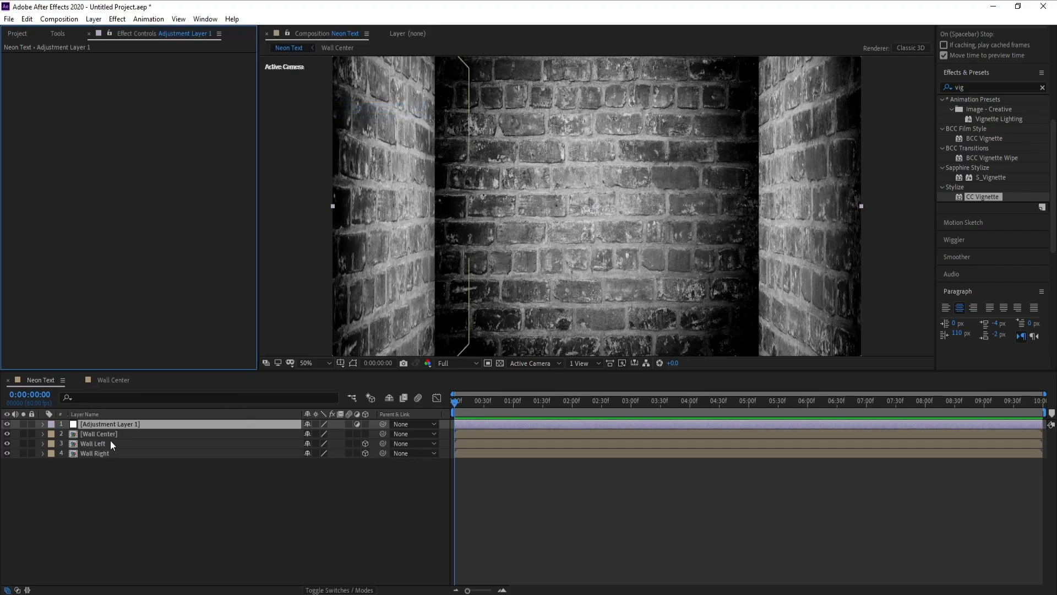
Step: Apply CC Vignette to the adjustment layer with Amount 400 and Pin Highlights 100
double_click(986, 197)
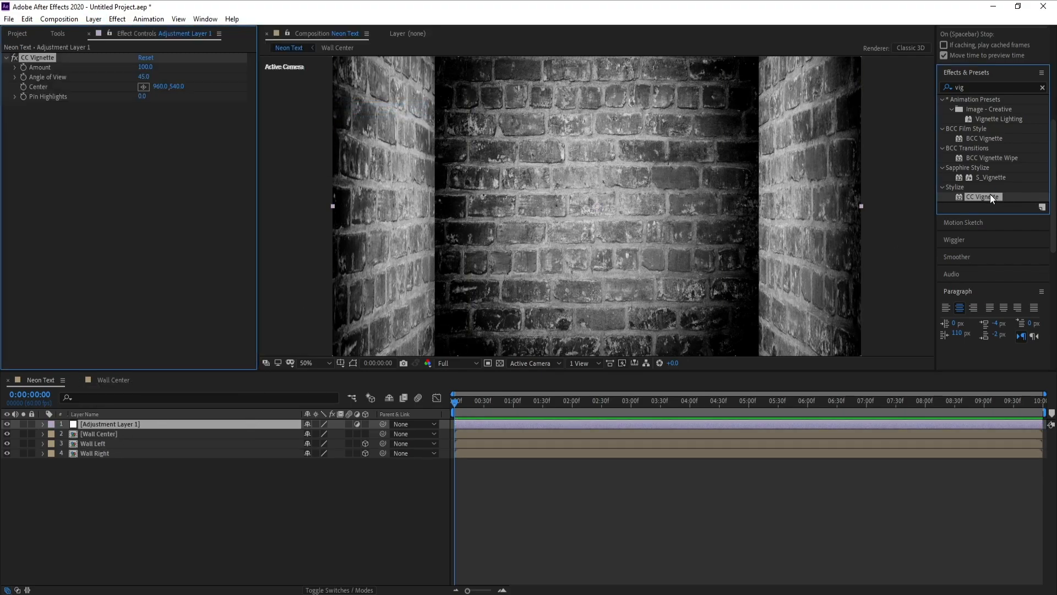
click(146, 67)
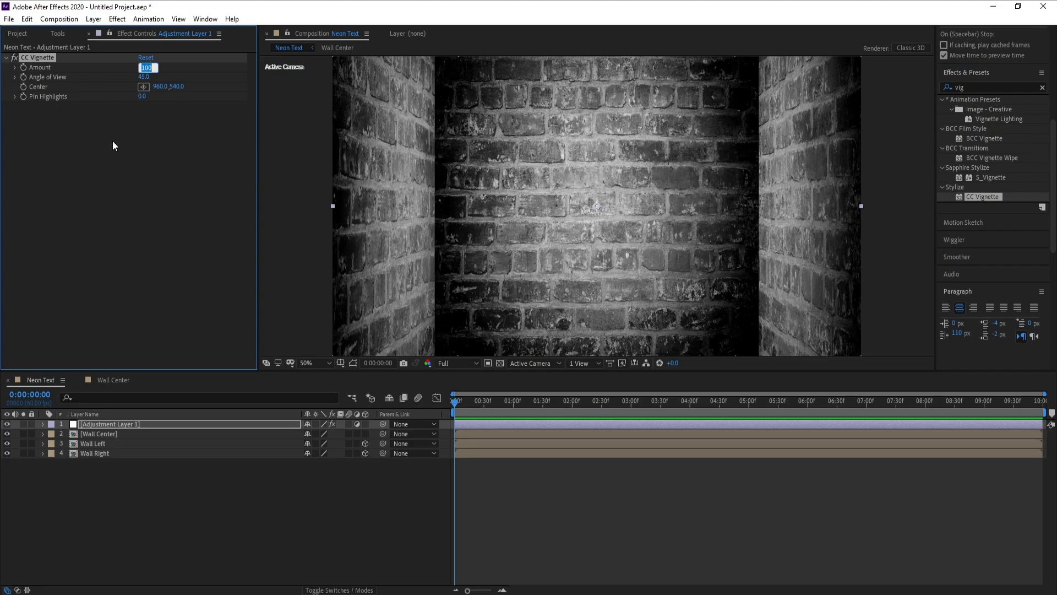
text(400)
key(Return)
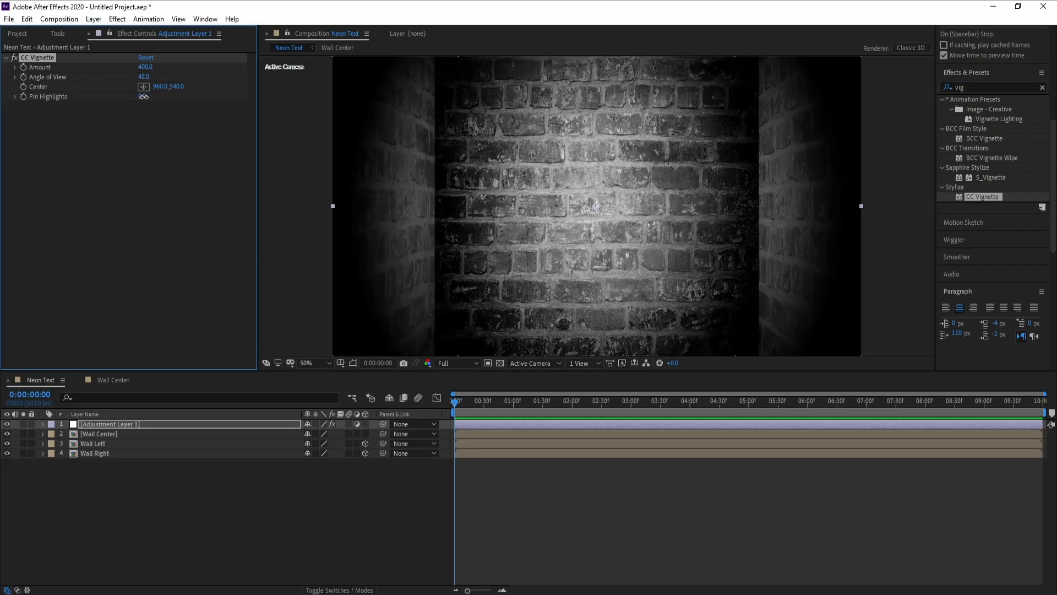
drag(142, 96, 410, 97)
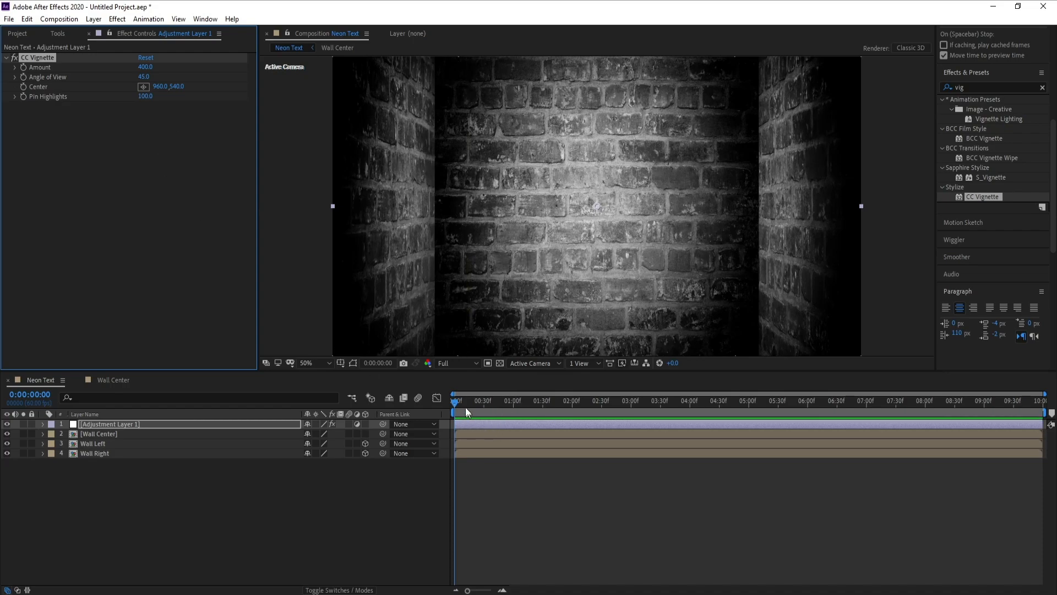
drag(467, 405, 306, 427)
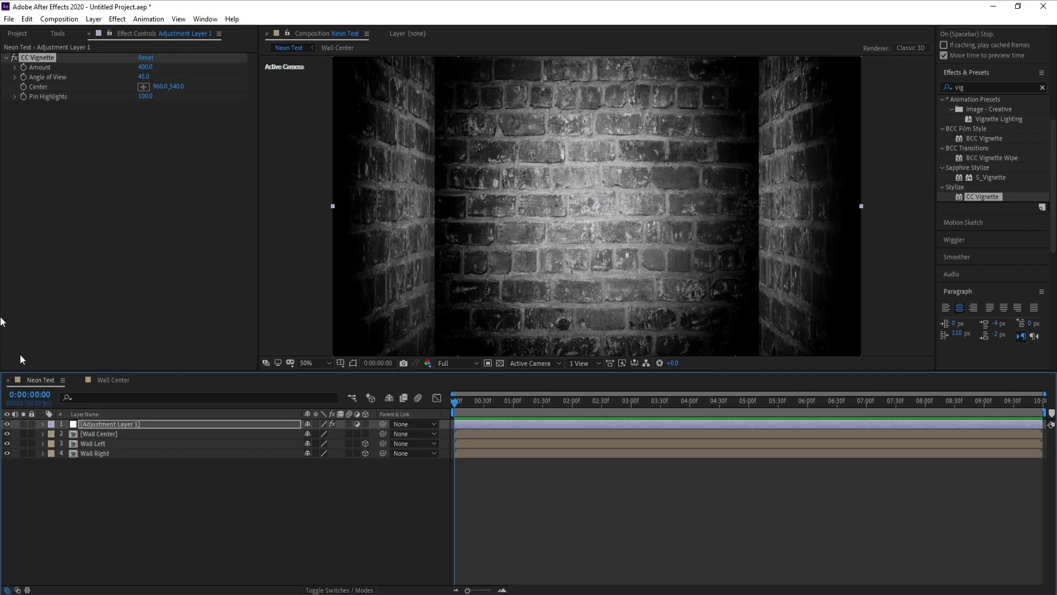
Step: Add a text layer reading "Light" near the middle of the centre wall and solo it
click(58, 34)
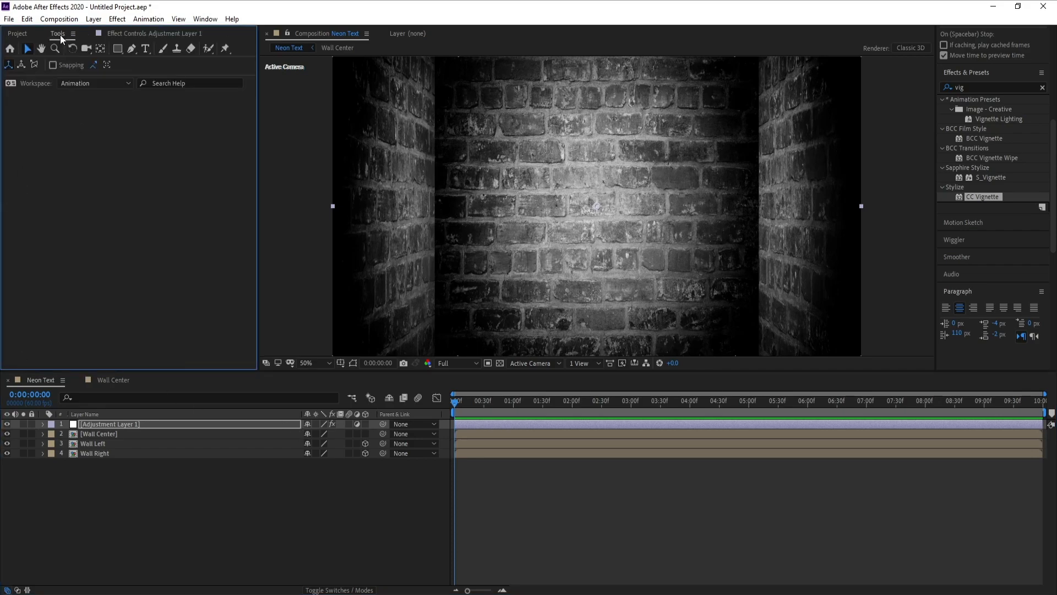
click(146, 48)
click(554, 227)
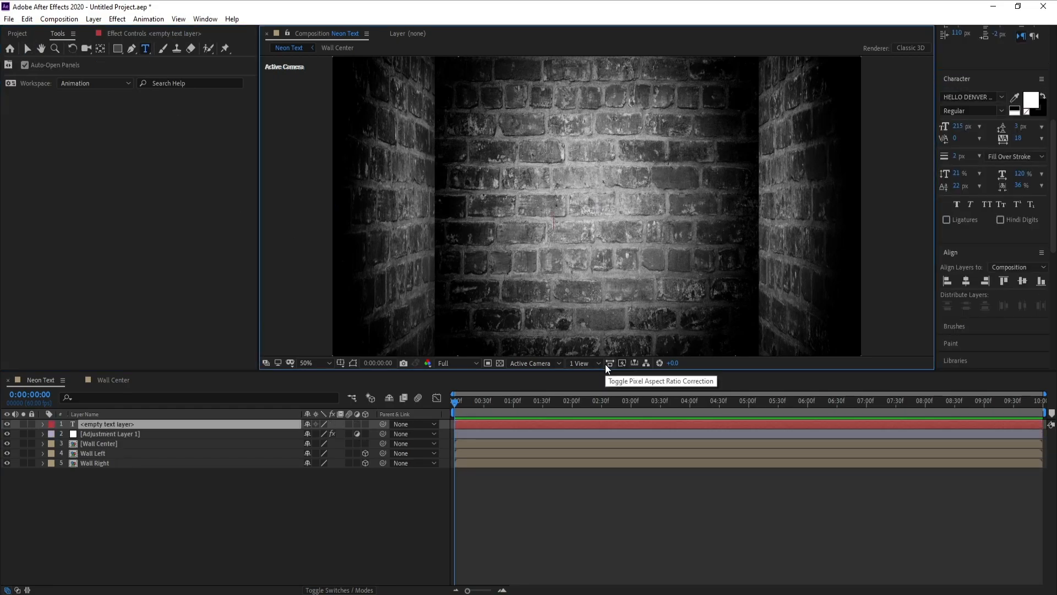
text(Ligh)
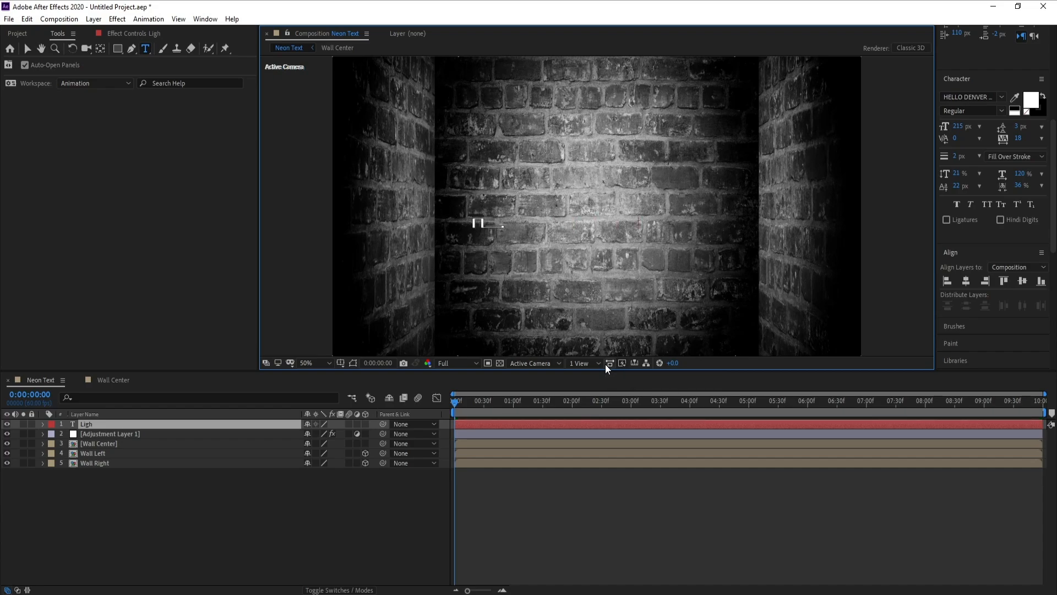
text(t)
click(25, 423)
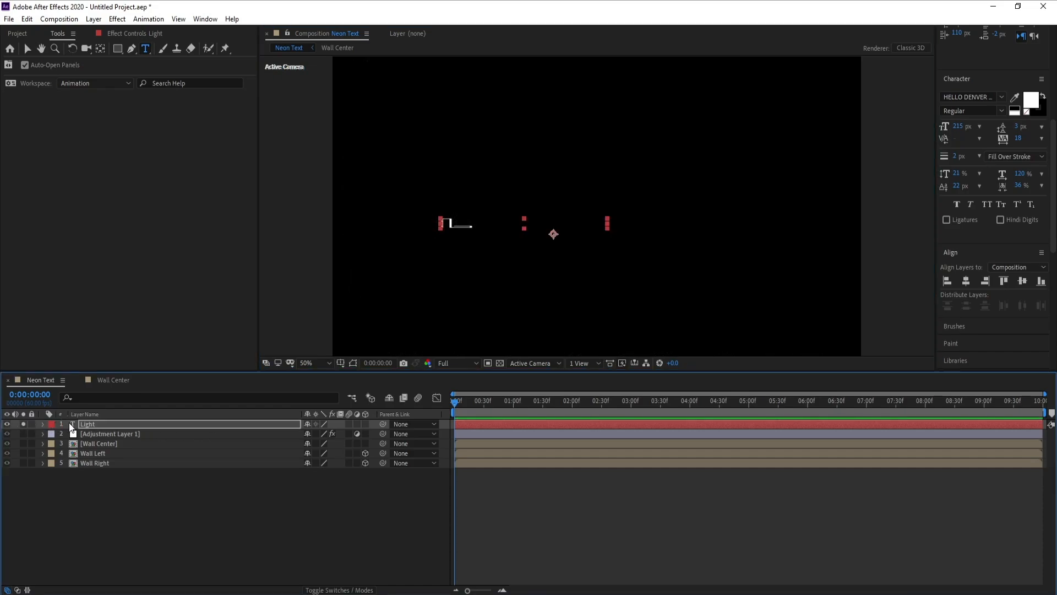
Step: Select all of the Light text and change its stroke colour to white, starting from FFFFFF
drag(441, 222, 628, 223)
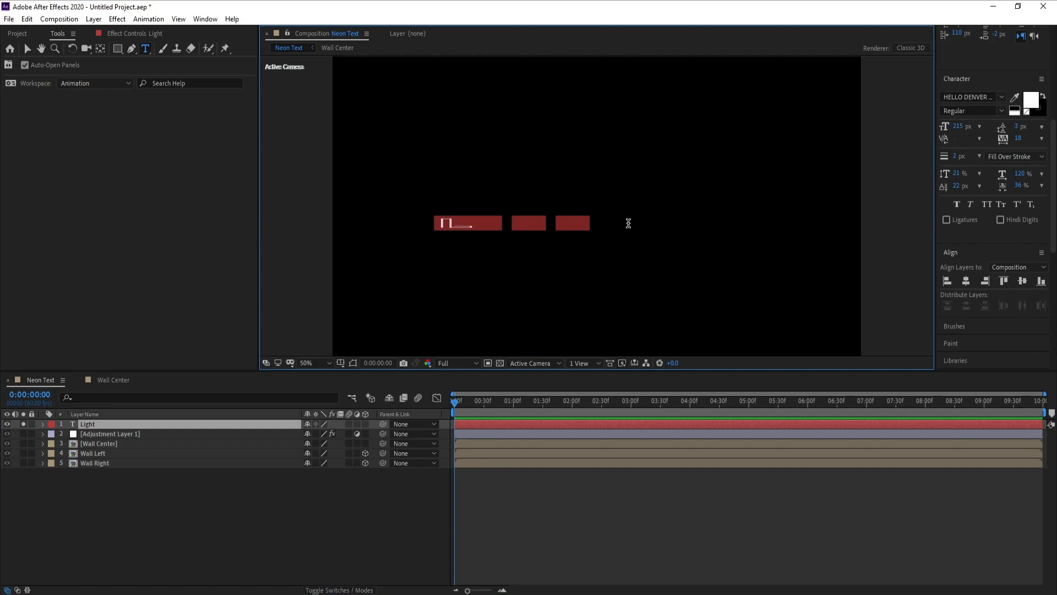
click(1038, 107)
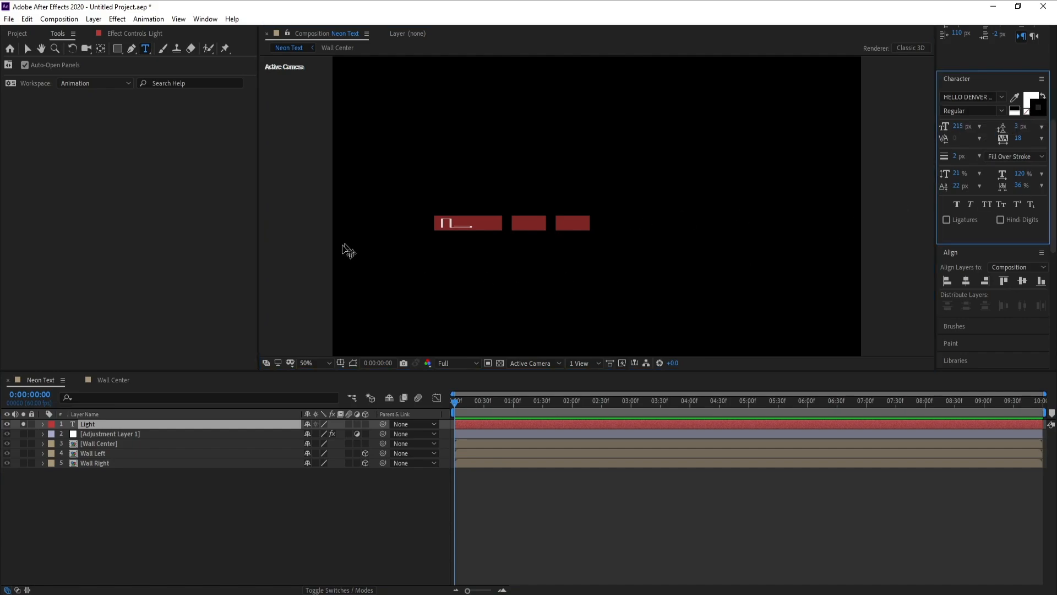
click(1040, 113)
text(ffffff)
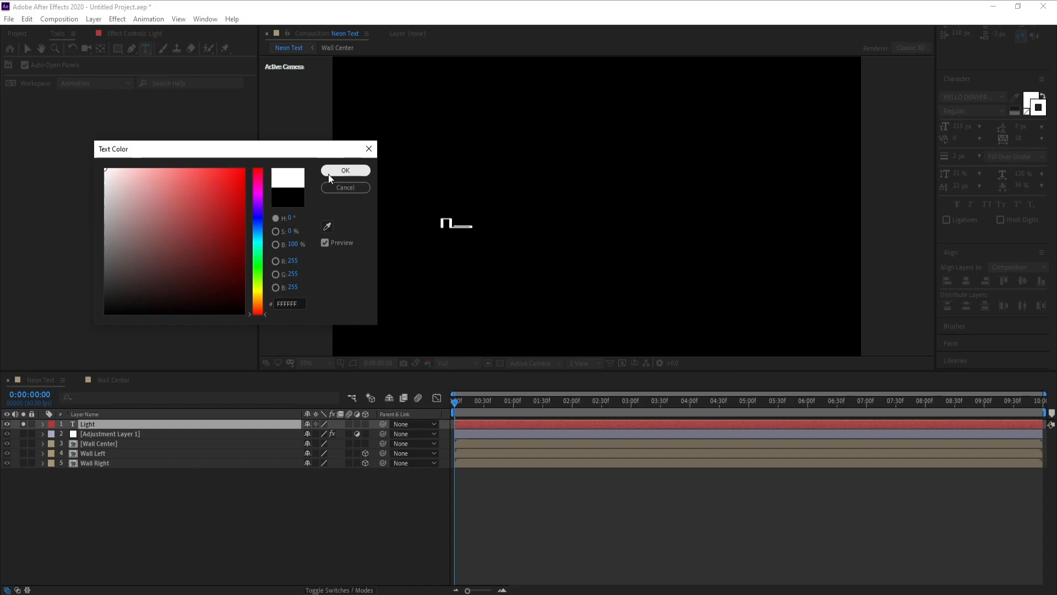
click(330, 171)
click(1040, 111)
drag(108, 190, 117, 168)
click(345, 171)
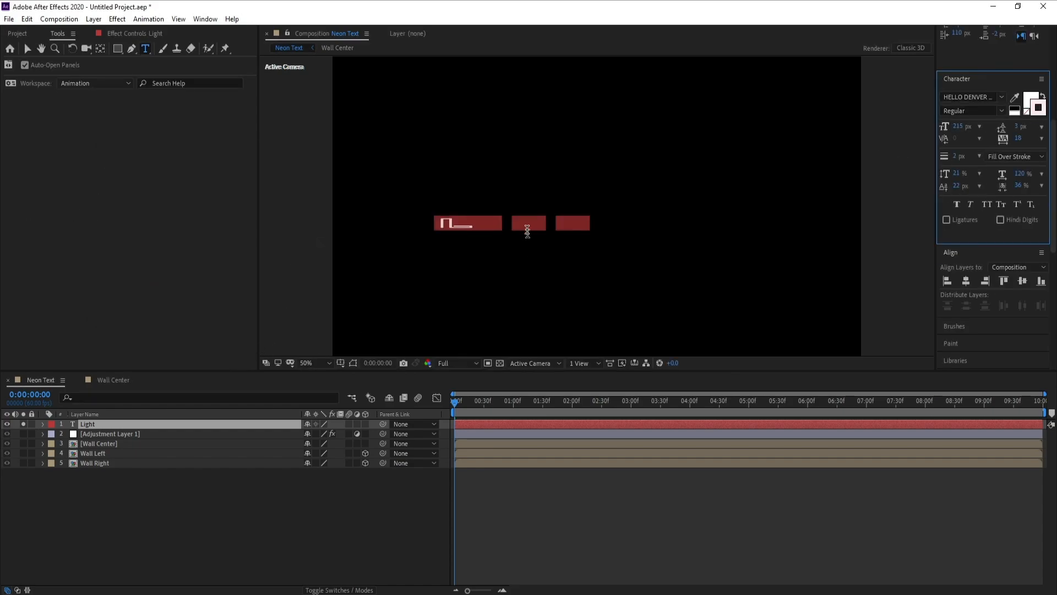
Step: Select all characters of the Light text and set their font to HELLO DENVER DISPLAY BOLD
click(544, 224)
drag(544, 224, 432, 224)
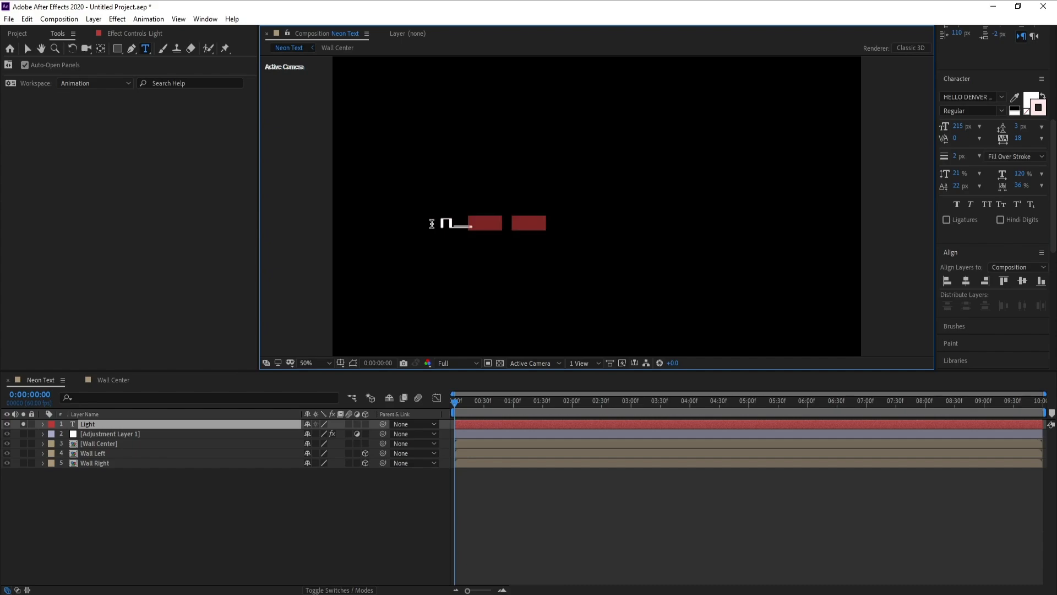
double_click(570, 216)
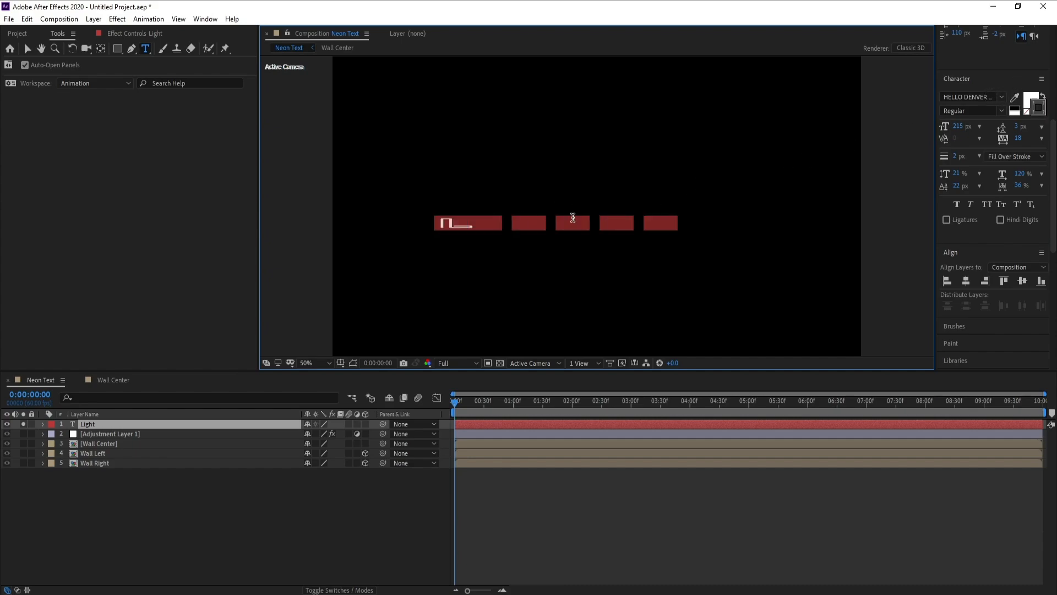
click(1002, 97)
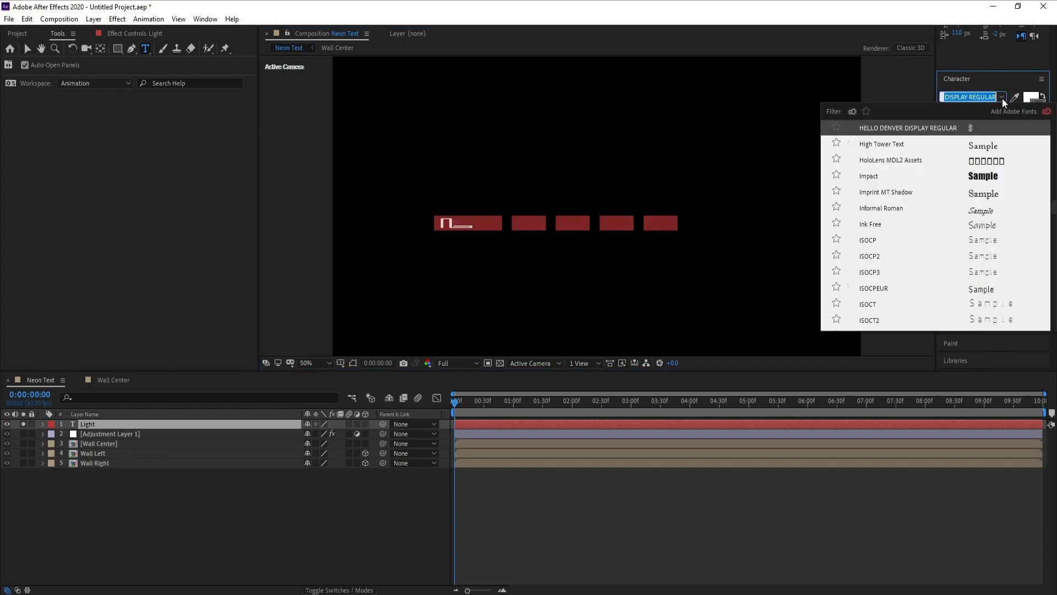
scroll(988, 286, up, 3)
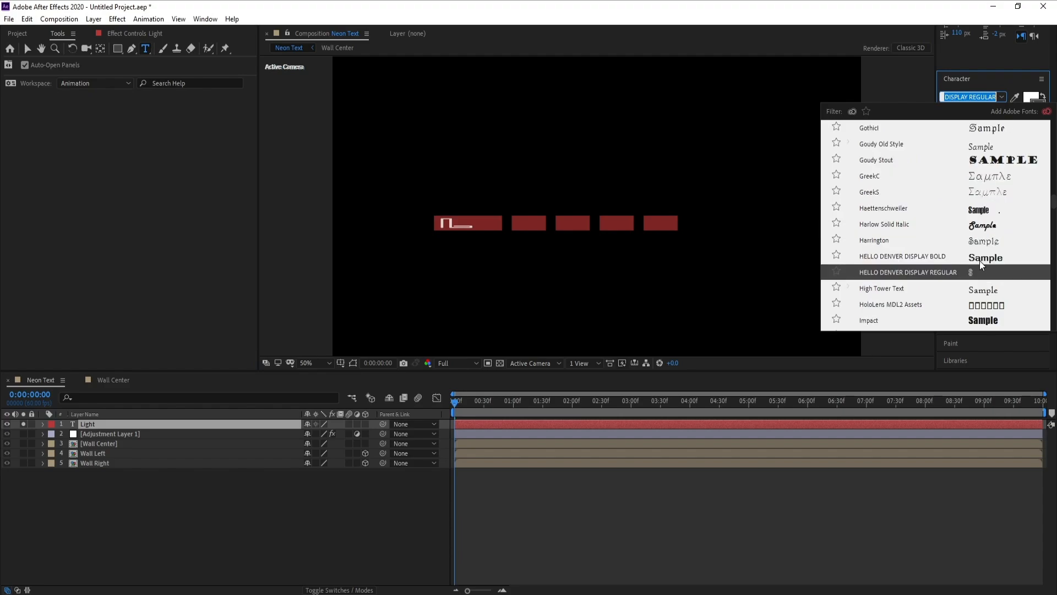
click(980, 258)
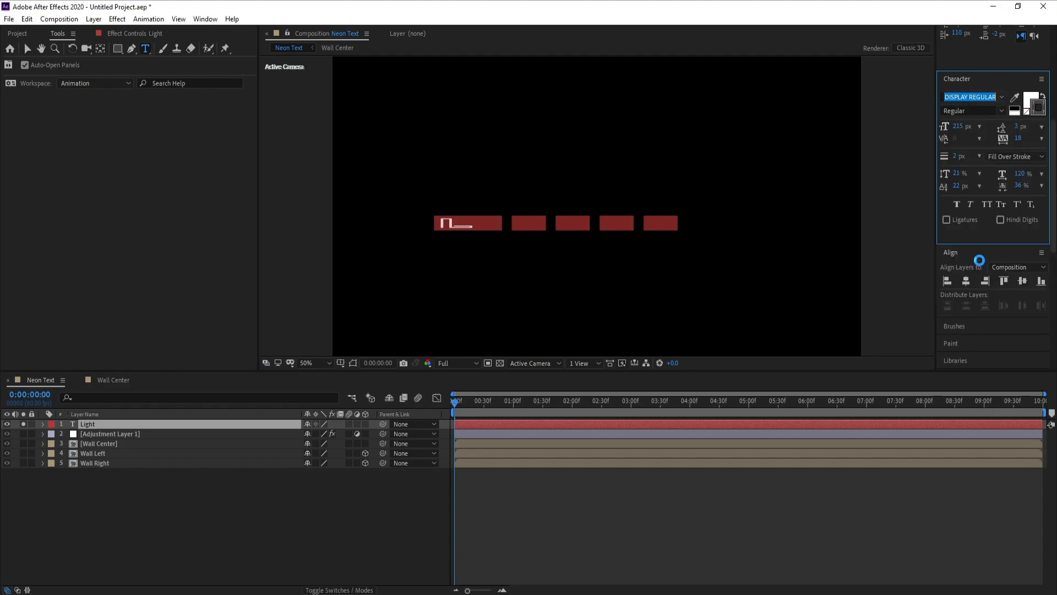
Step: Browse the font list again and change the Light text's font to Chiller
click(1002, 98)
scroll(973, 229, up, 4)
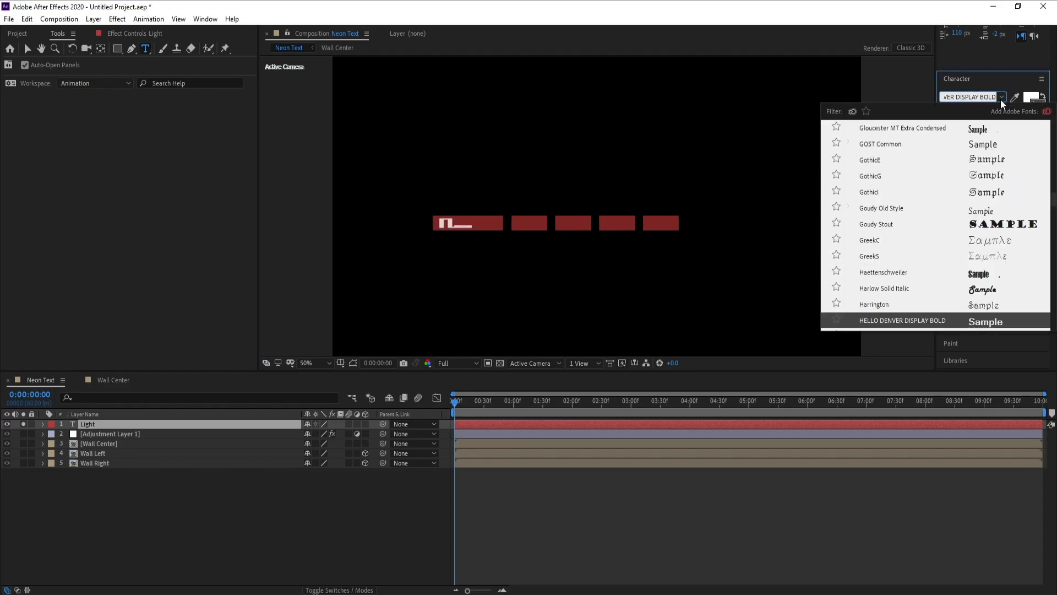
key(ctrl+v)
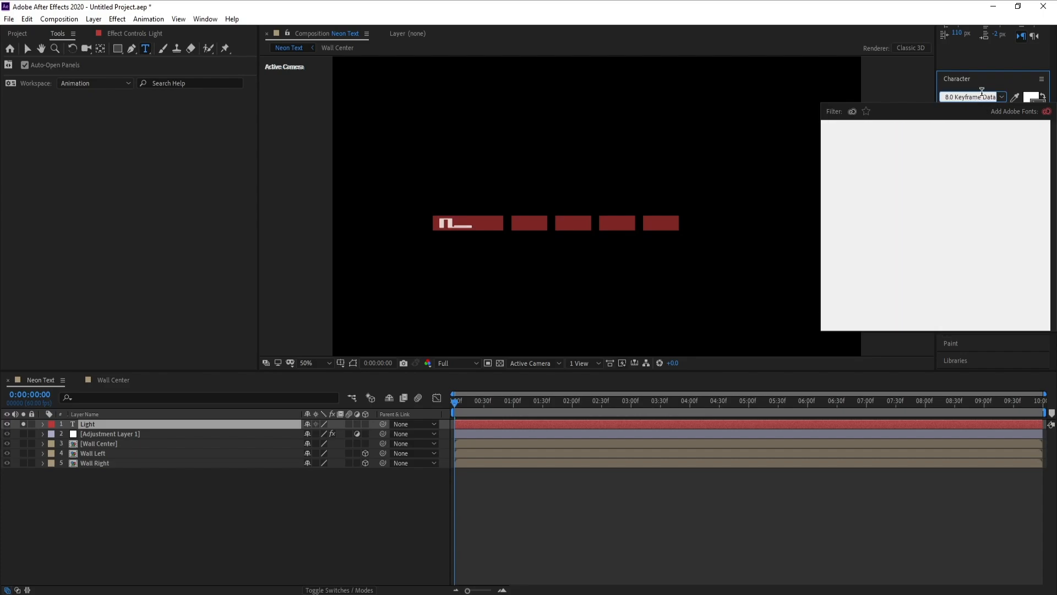
click(982, 93)
click(1001, 98)
click(1001, 97)
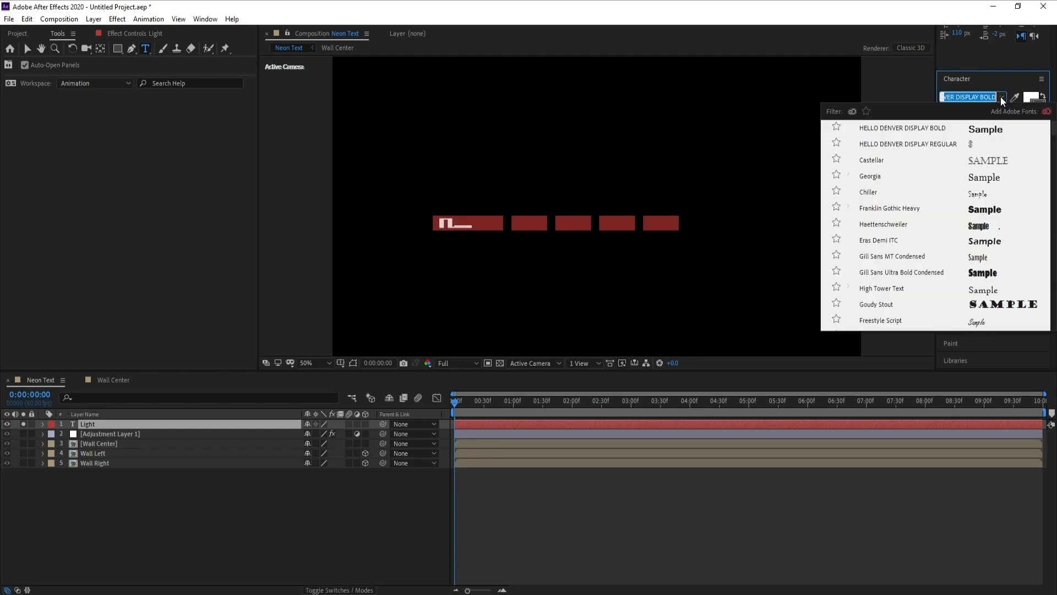
click(871, 193)
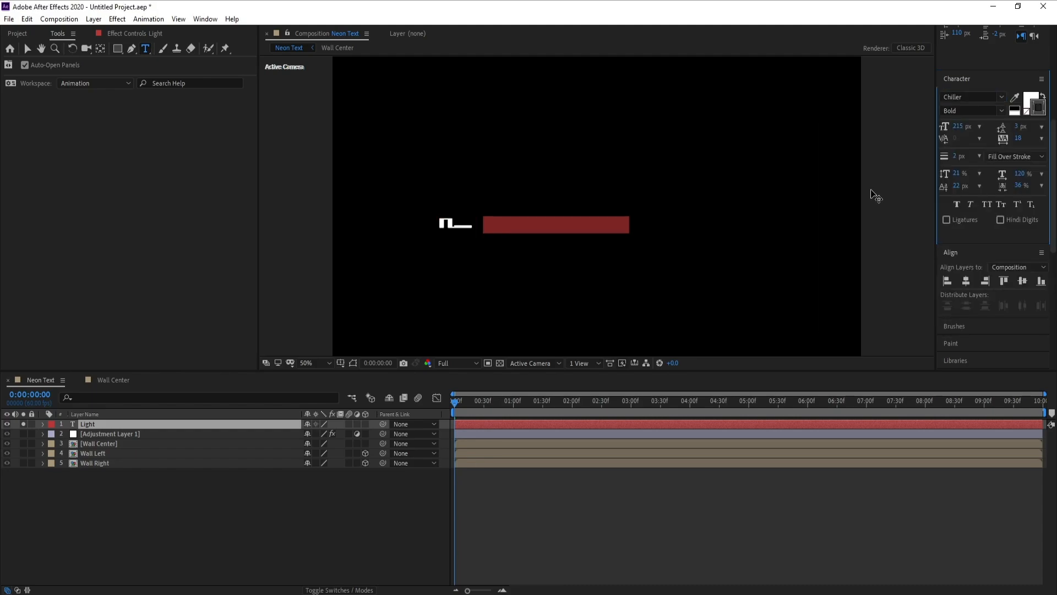
Step: Change the Light text's font to Castellar
click(1001, 96)
scroll(931, 207, up, 8)
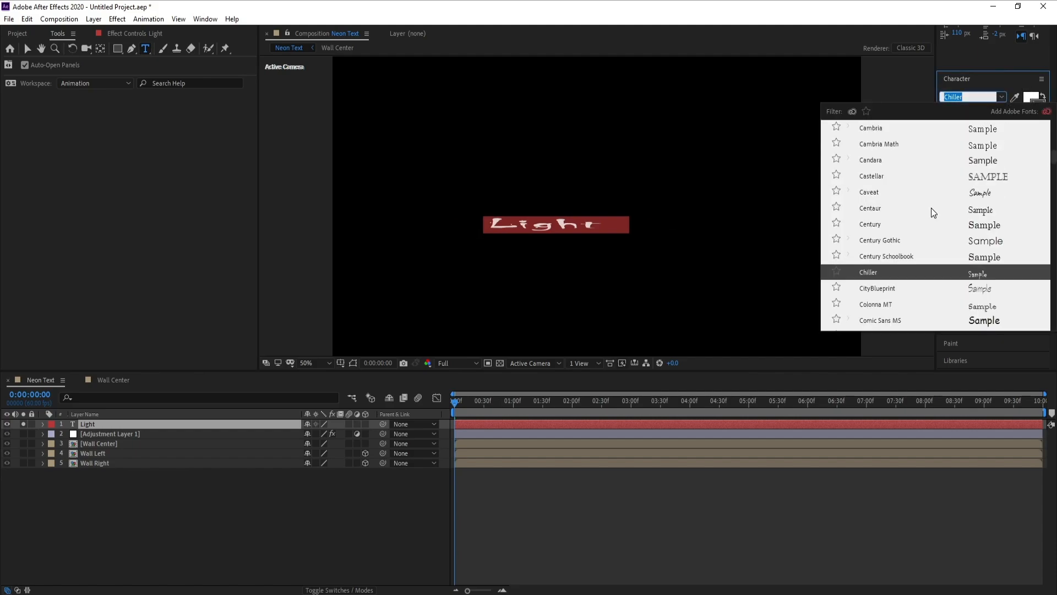
scroll(932, 210, down, 8)
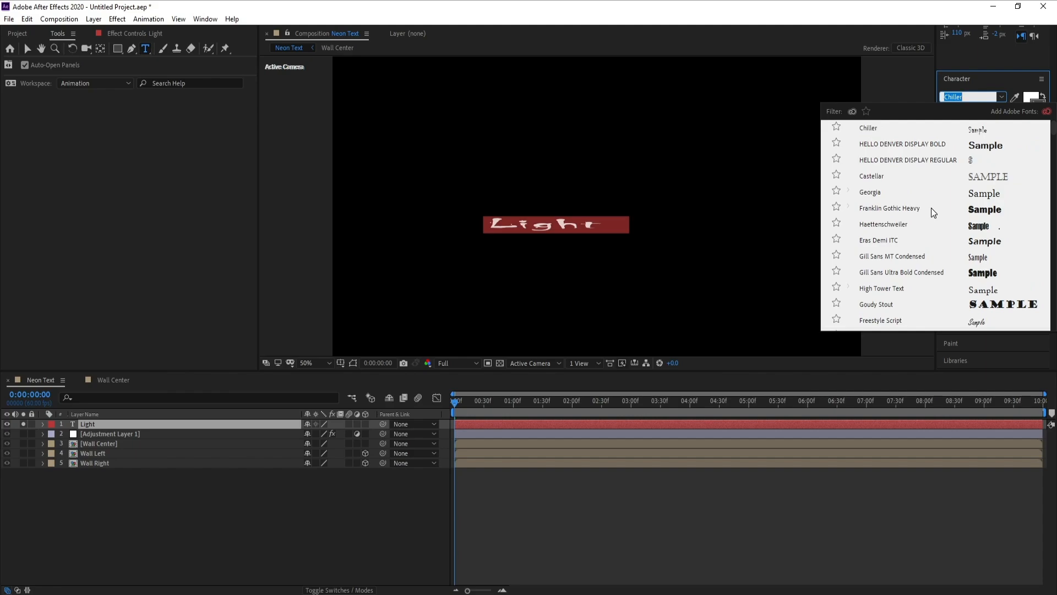
click(876, 177)
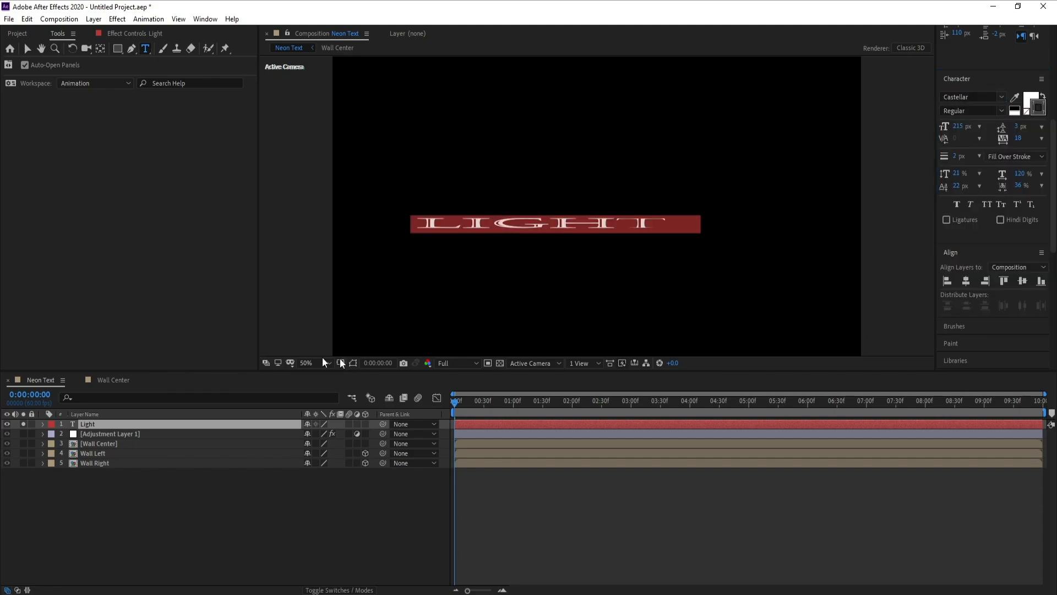
Step: Reveal the Light layer's Scale property and centre its anchor point on the lettering
click(134, 424)
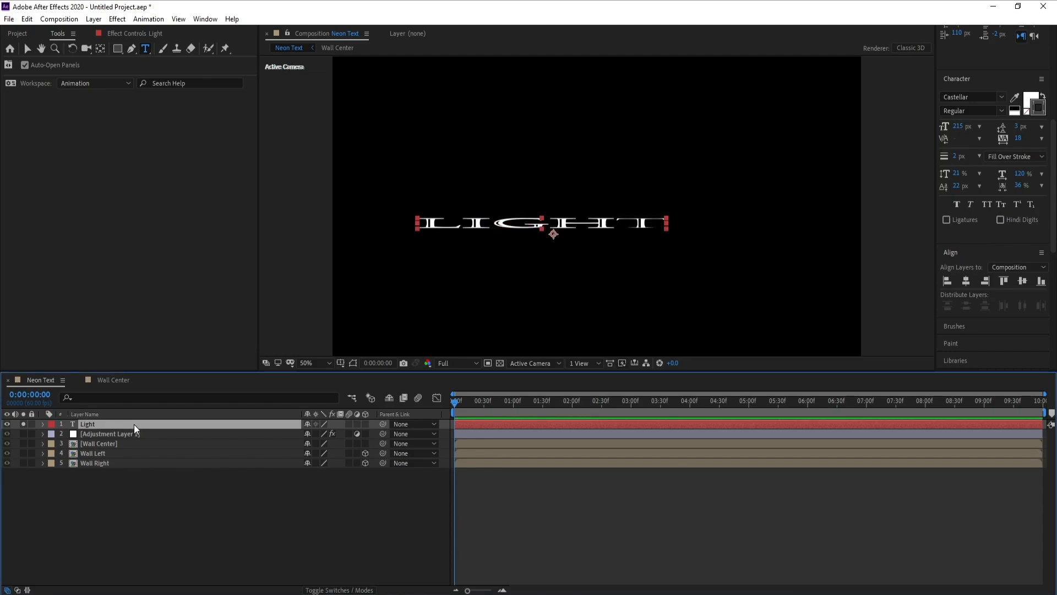
key(s)
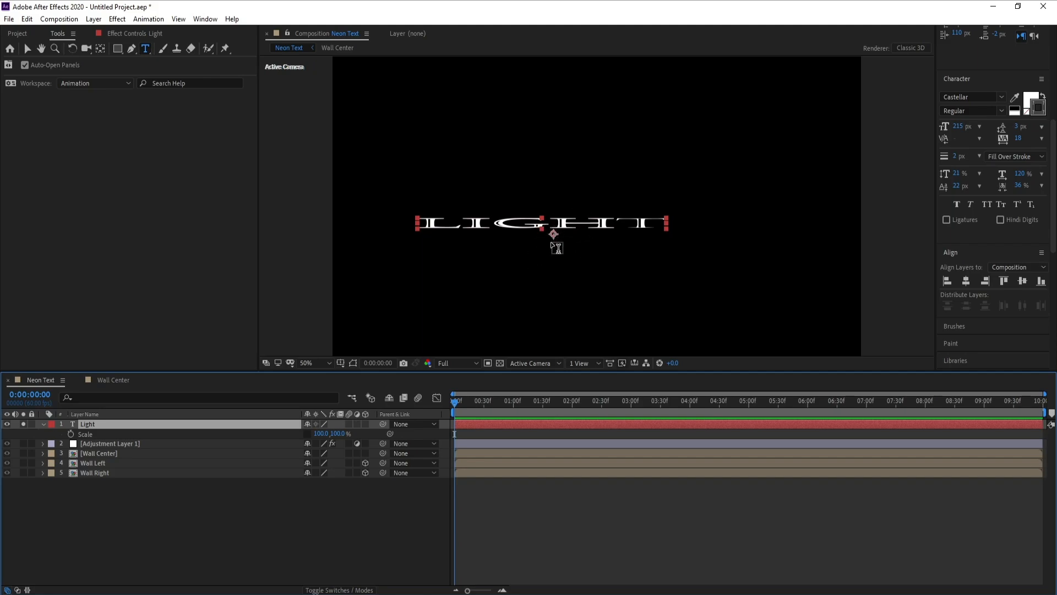
click(104, 52)
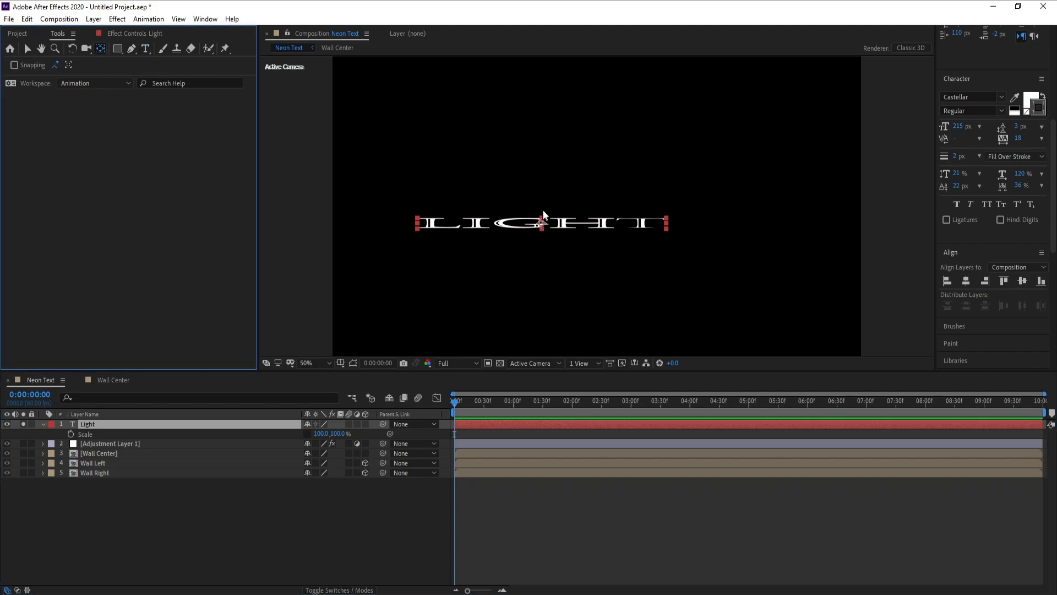
Step: Stretch the Light layer to a scale of 123, 450% with proportions unlinked, and enlarge it proportionally to about 151, 552.4%
click(306, 434)
drag(322, 434, 507, 429)
click(306, 434)
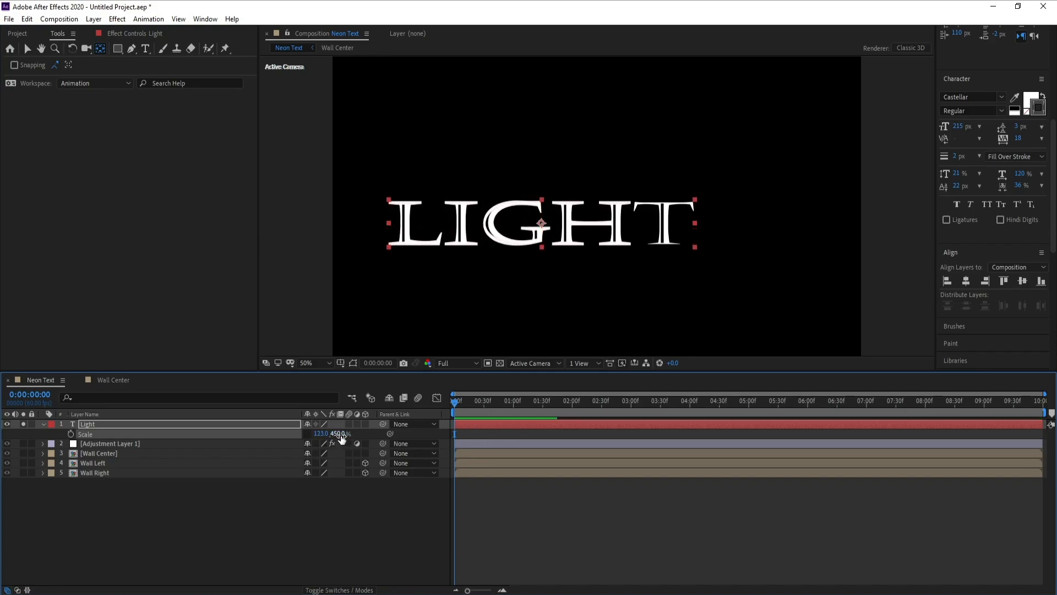
drag(322, 434, 335, 435)
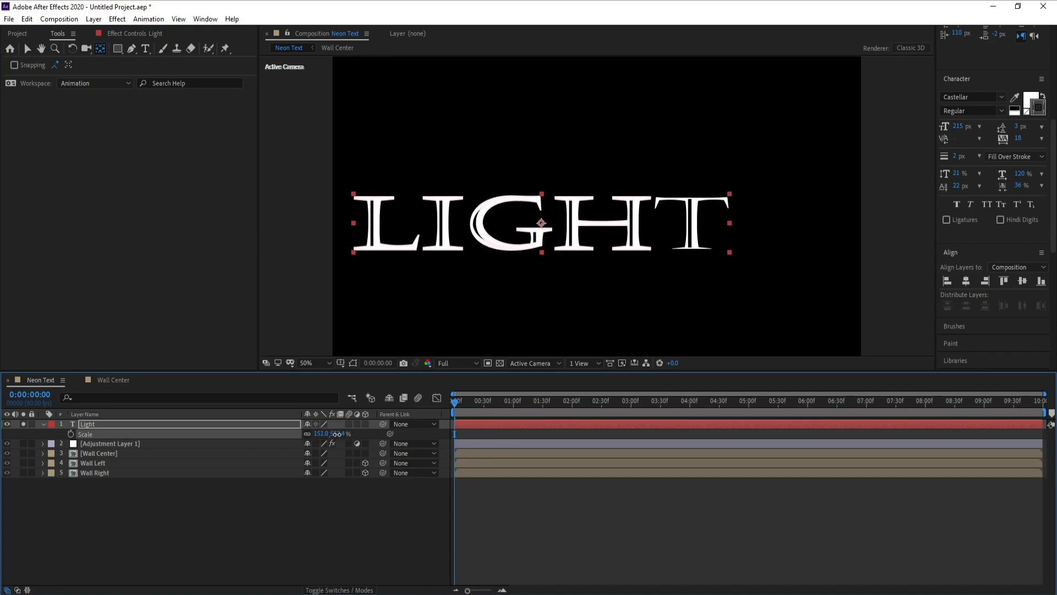
Step: Centre the Light text horizontally and vertically in the composition and turn off its solo to show the walls
click(966, 281)
click(1017, 281)
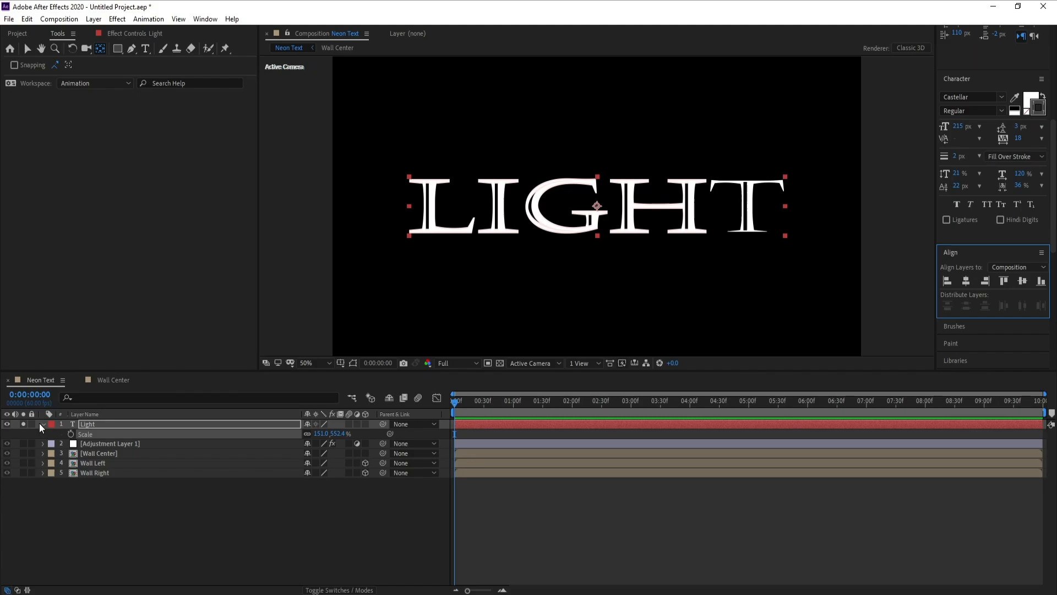
click(23, 423)
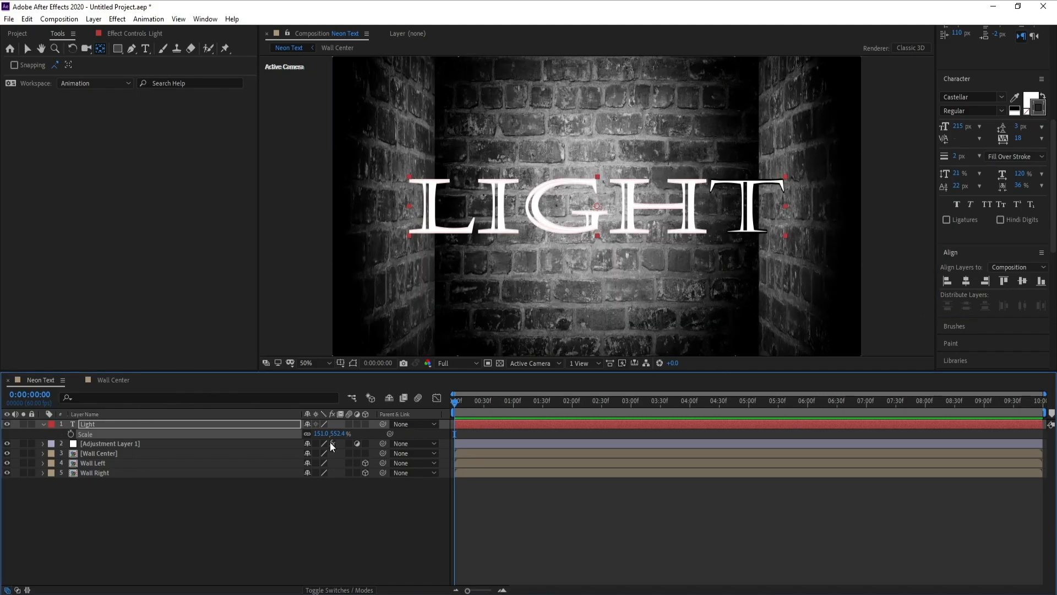
Step: Scale the Light text proportionally to 130, 475.6% to fit the centre wall's width, and collapse the layer
drag(325, 434, 314, 436)
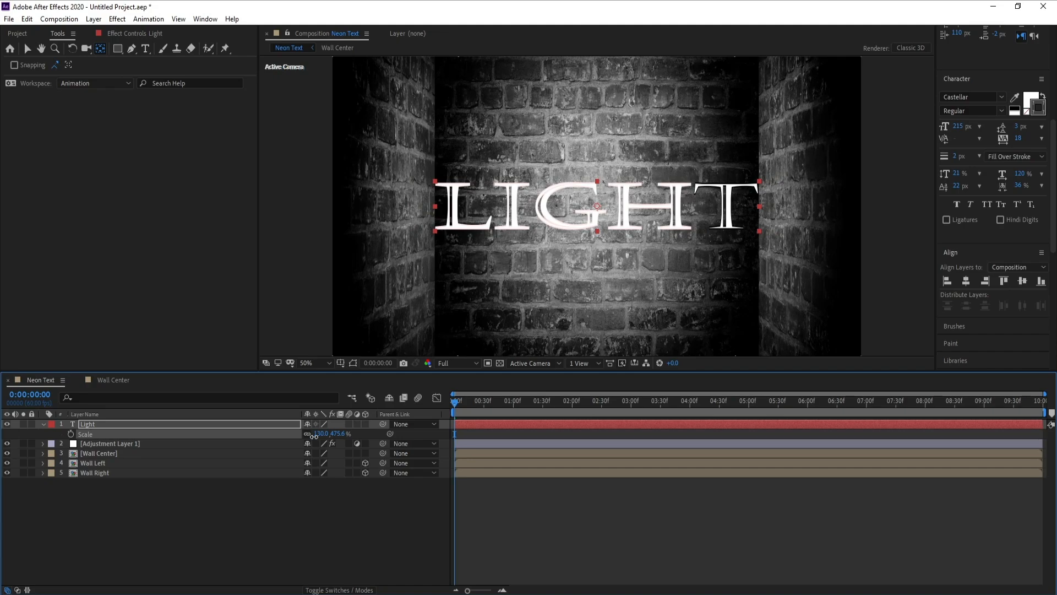
scroll(613, 256, down, 2)
scroll(618, 257, up, 2)
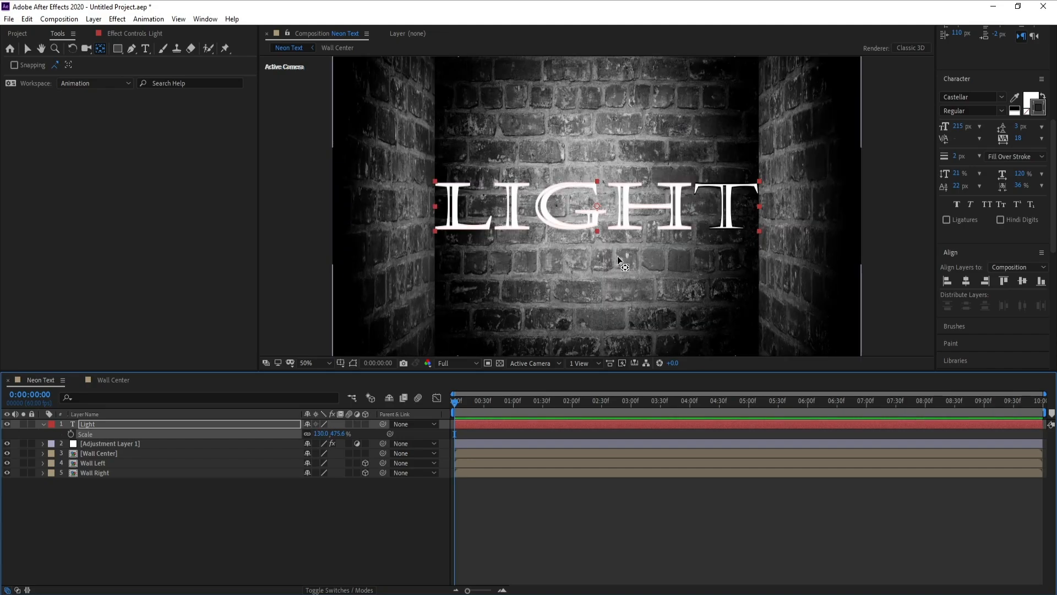
click(199, 556)
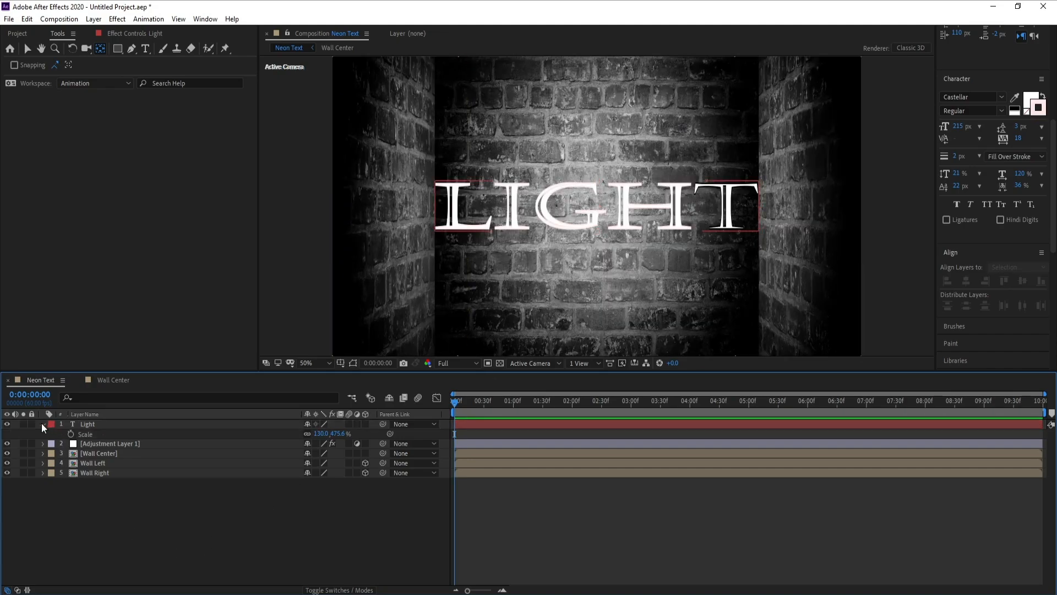
click(42, 424)
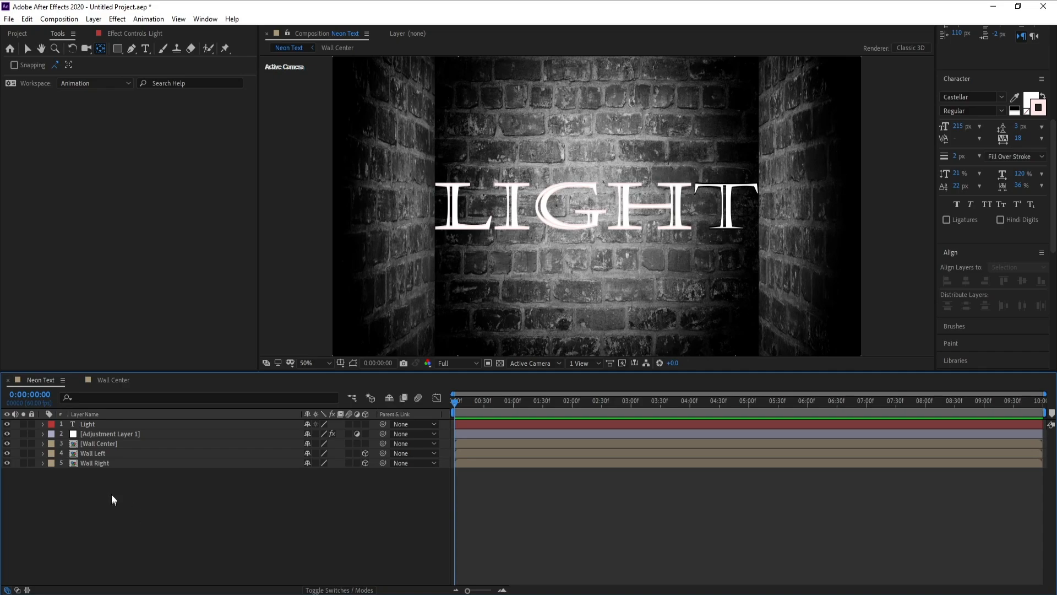
Step: Pre-compose the Light layer into a new composition named "Light text"
click(95, 425)
right_click(94, 425)
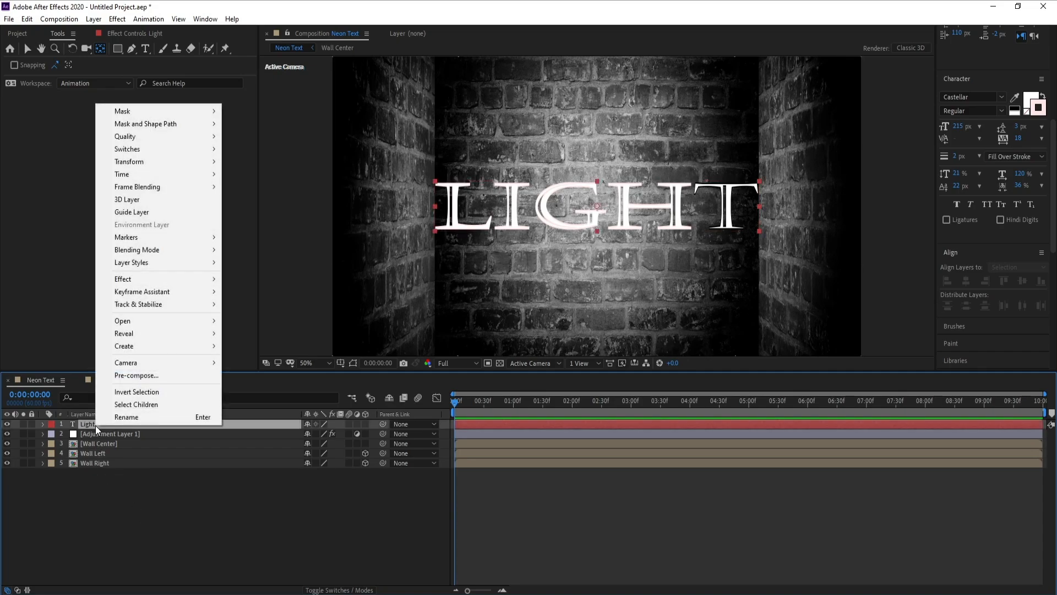
click(144, 376)
drag(416, 217, 545, 217)
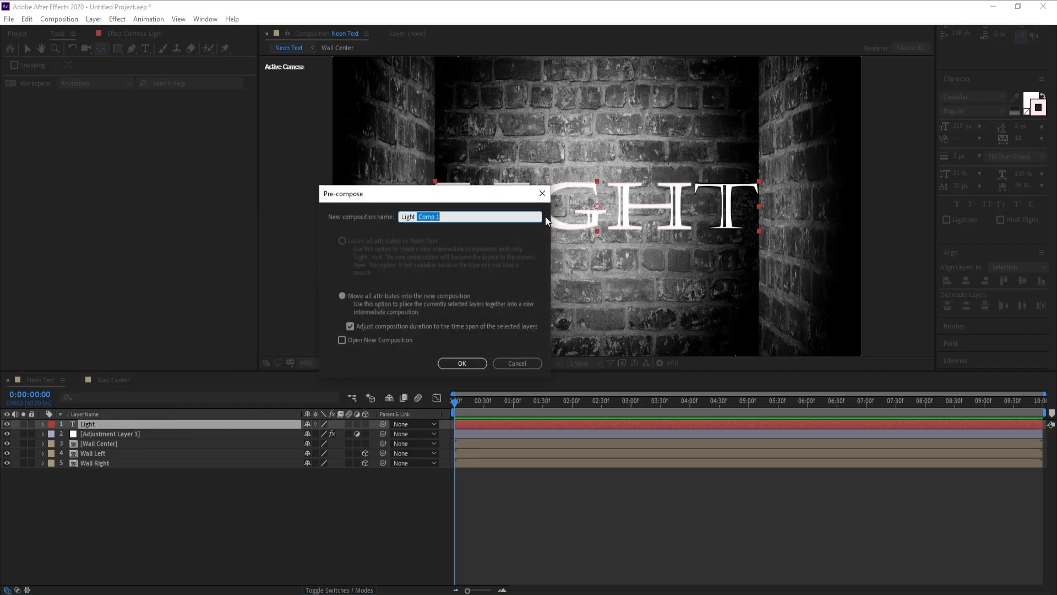
text(text)
key(Return)
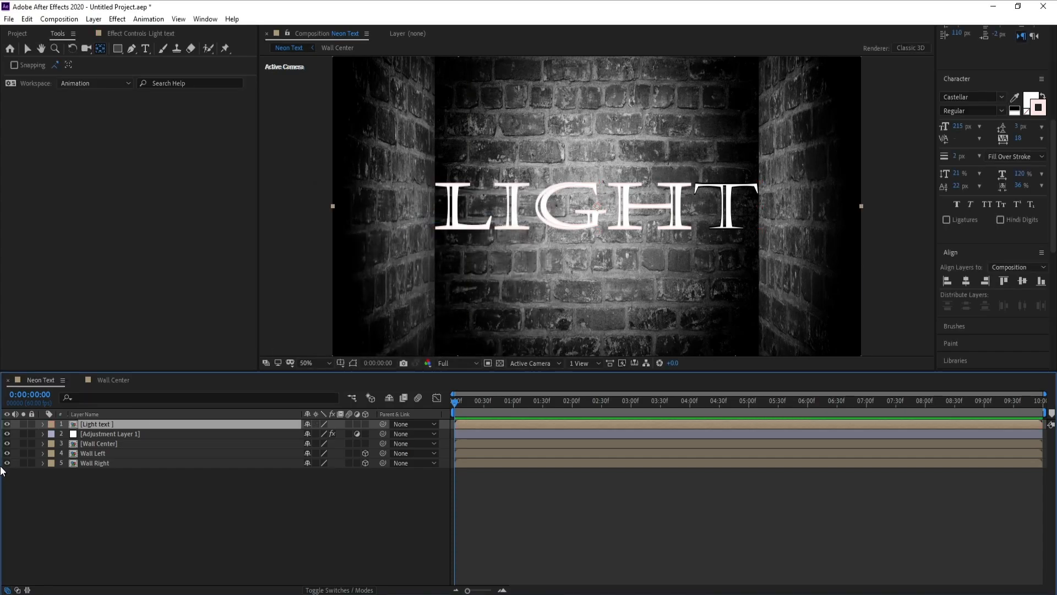
Step: Open the Light text composition, create masks from the Light text layer and turn on mask path display
double_click(117, 424)
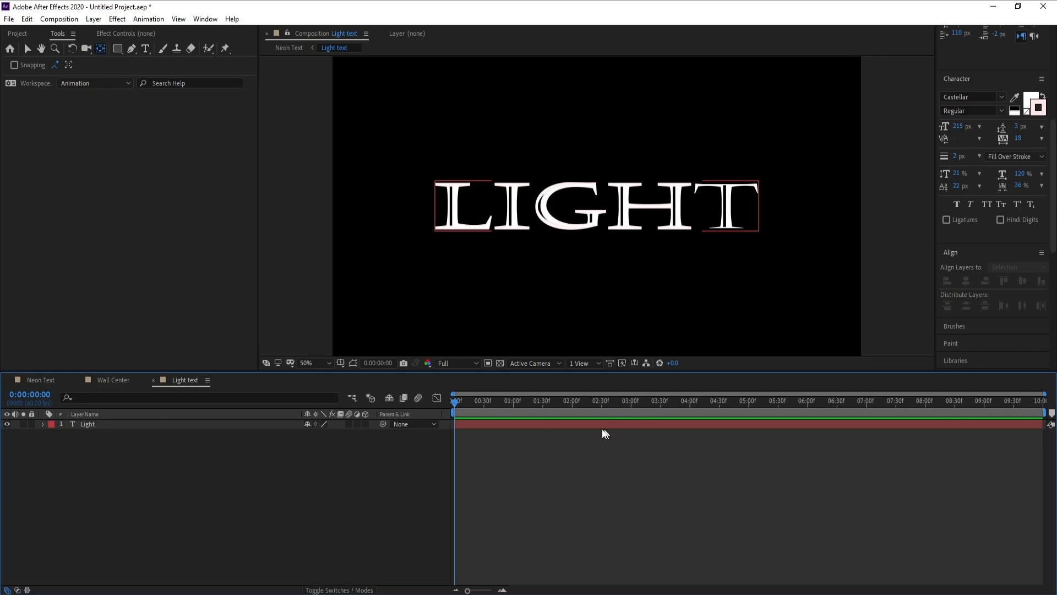
click(89, 424)
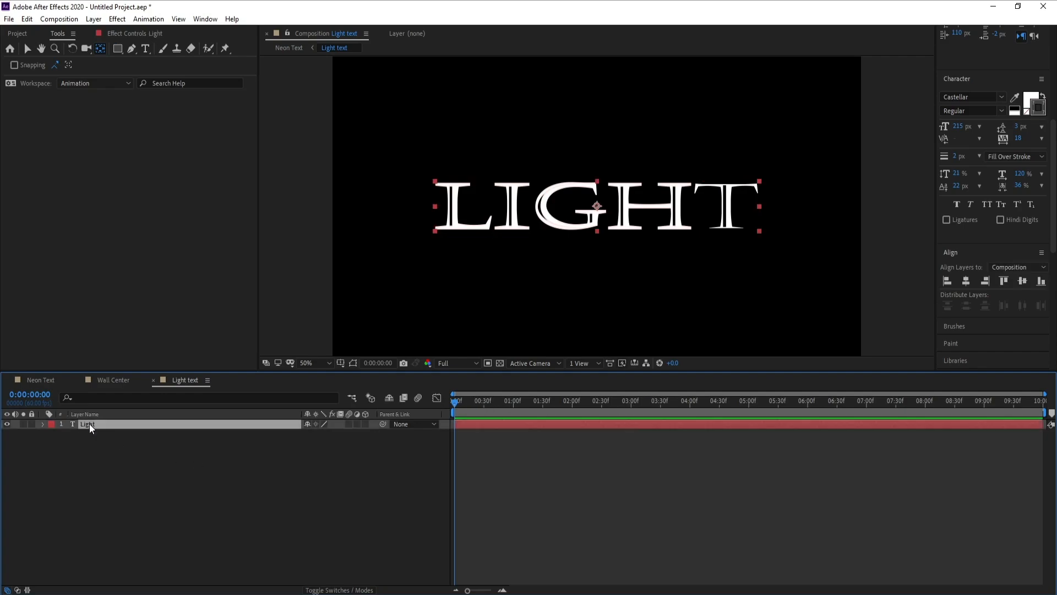
right_click(89, 424)
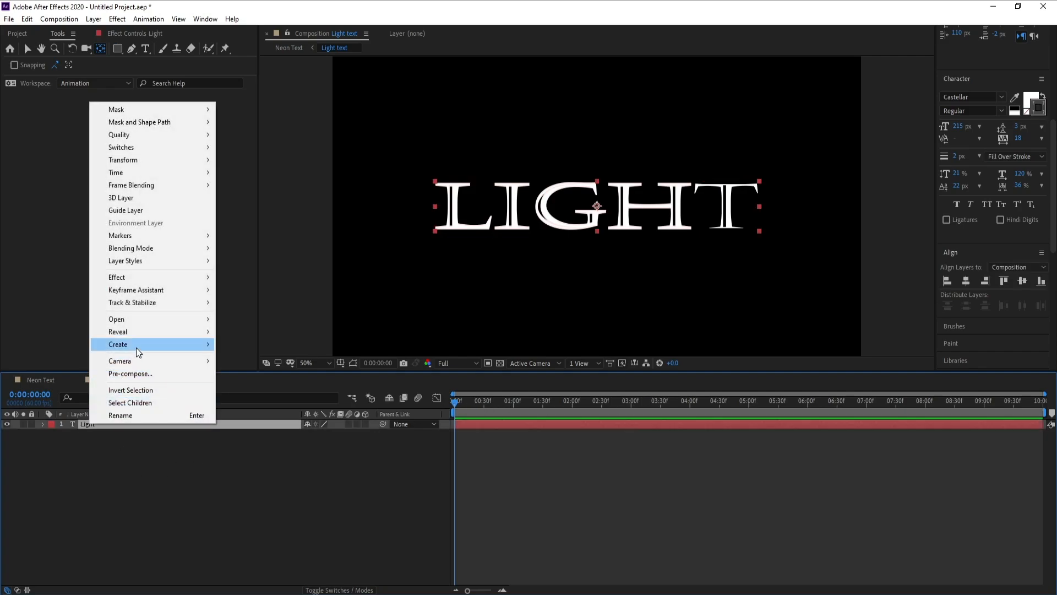
mouse_move(136, 346)
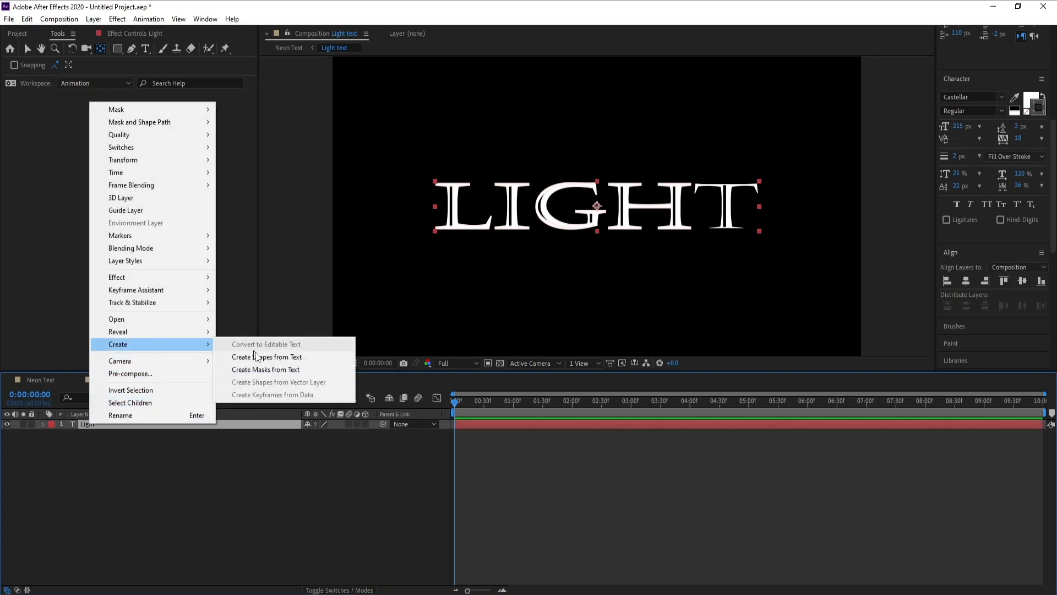
click(284, 371)
click(353, 362)
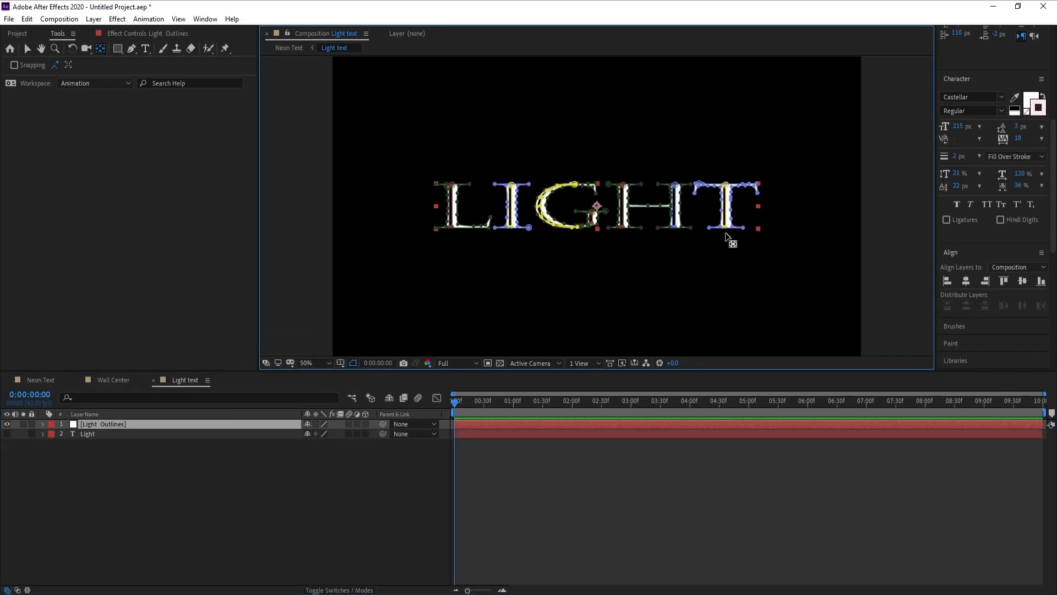
Step: Expand the mask list of the Light Outlines layer and hide the mask paths in the viewer
click(44, 425)
click(51, 434)
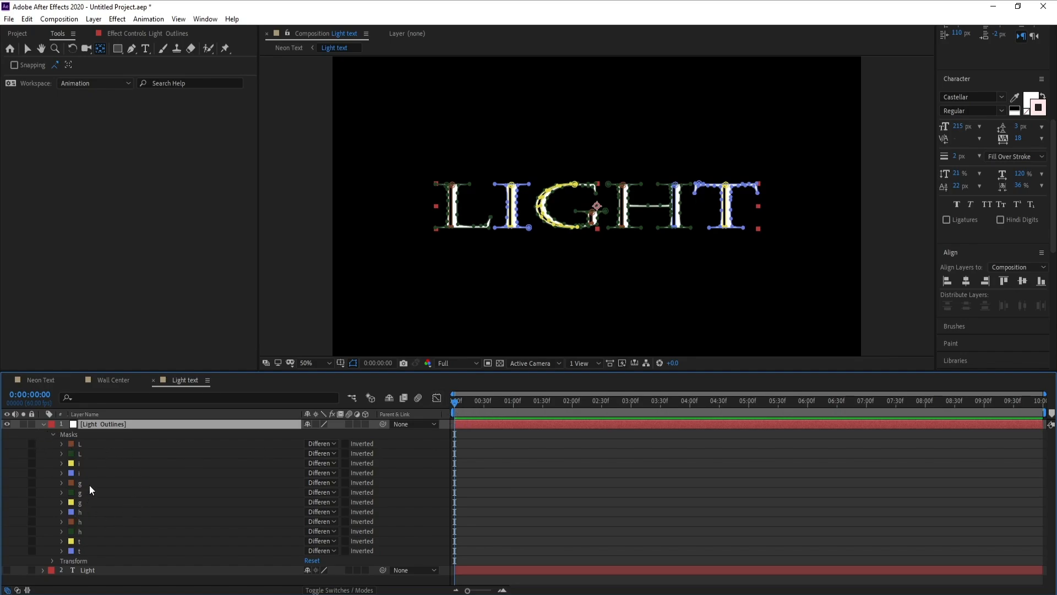
click(341, 362)
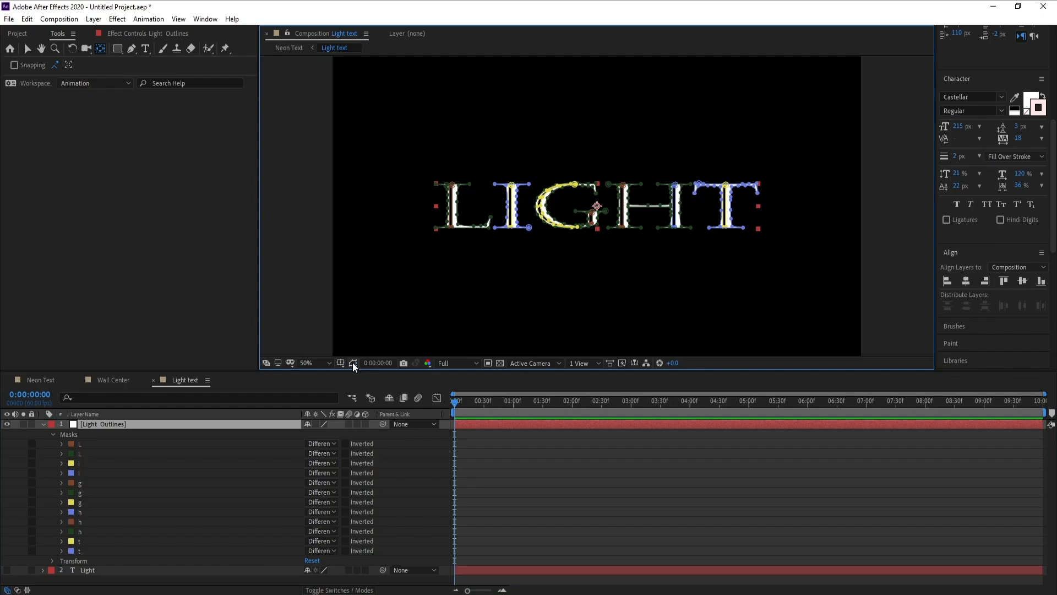
Step: Select the three g masks in the Light Outlines layer
click(98, 482)
shift+click(97, 493)
shift+click(97, 502)
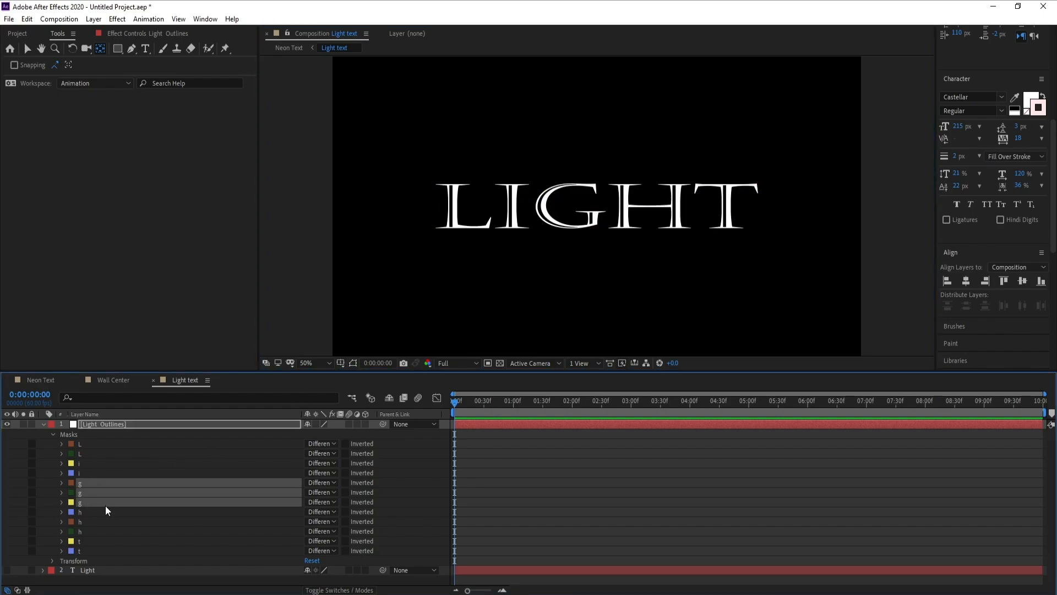
click(61, 483)
click(61, 483)
key(t)
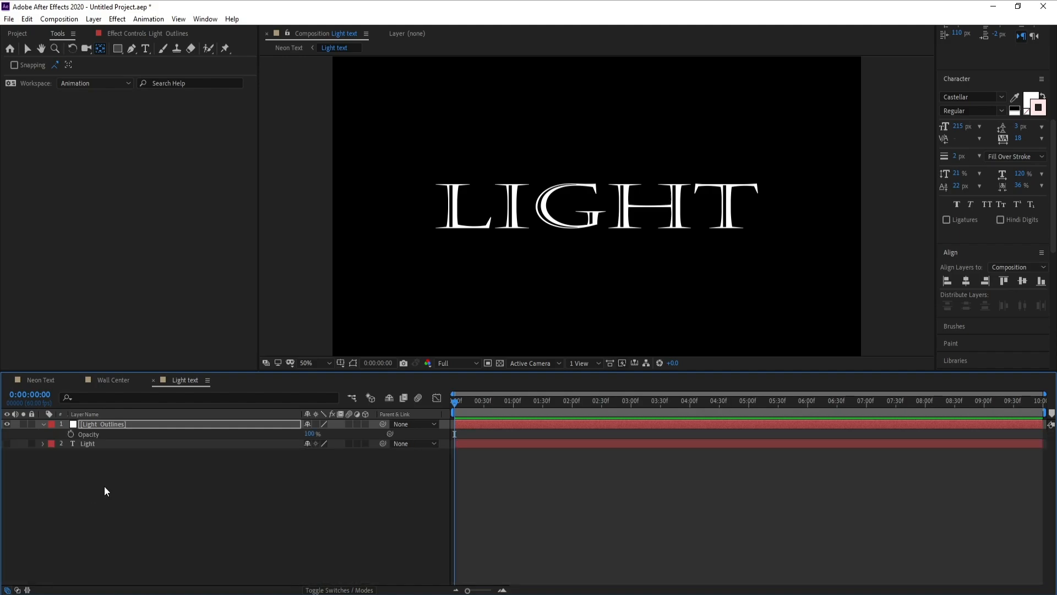
click(44, 425)
click(44, 424)
click(49, 439)
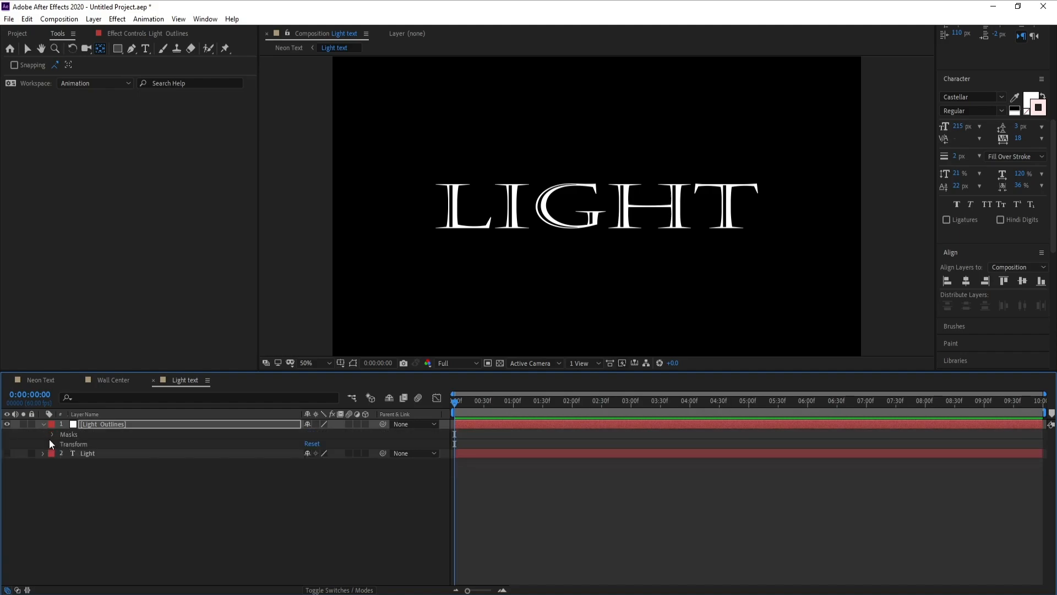
click(51, 434)
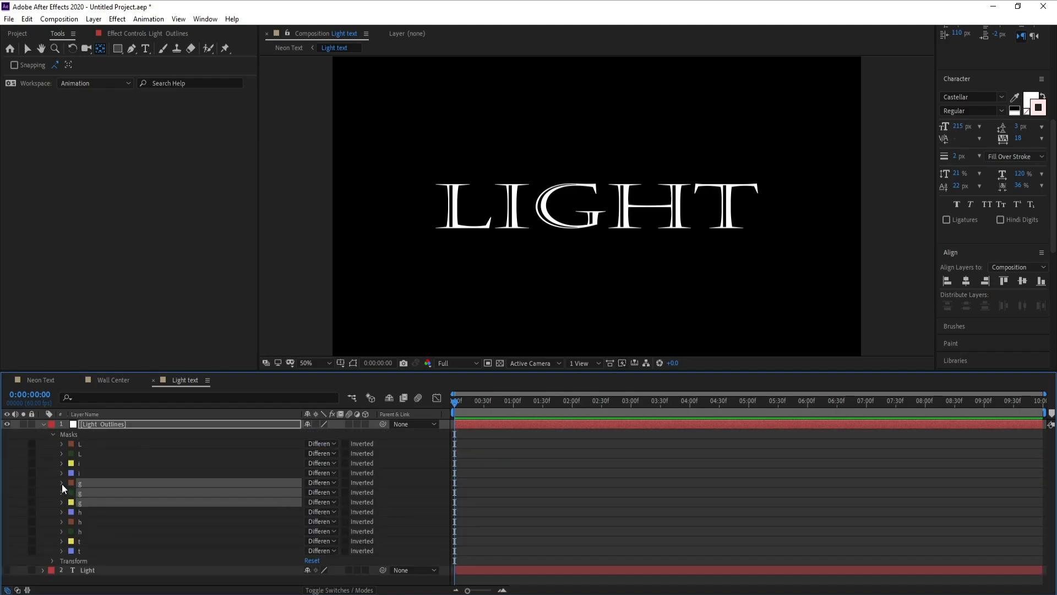
Step: Expand the three g masks and set the Mask Opacity of each to 0%
click(62, 483)
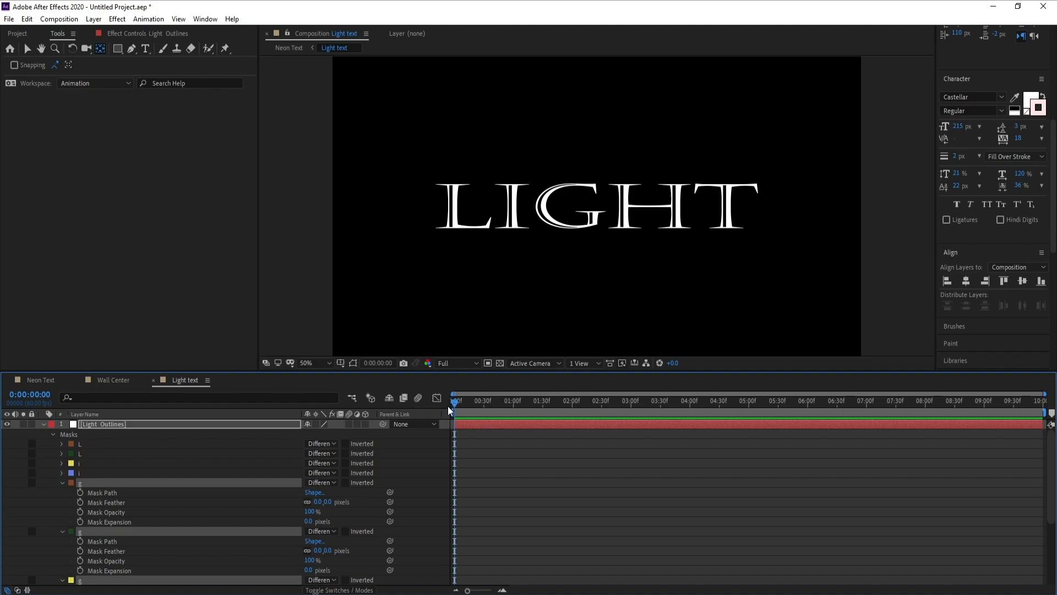
click(120, 513)
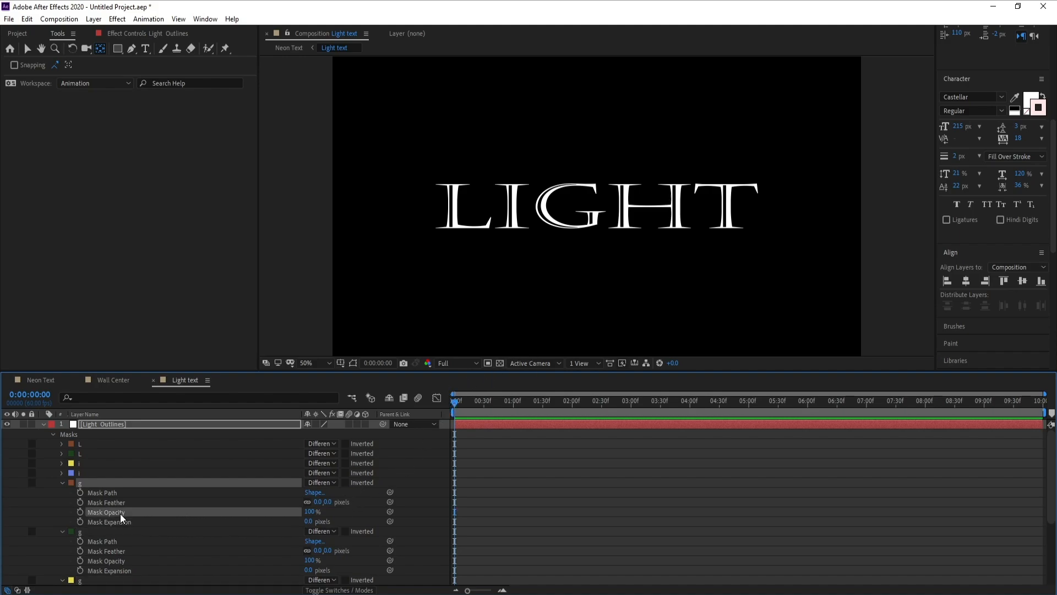
drag(308, 512, 158, 510)
scroll(192, 527, down, 1)
drag(314, 531, 270, 542)
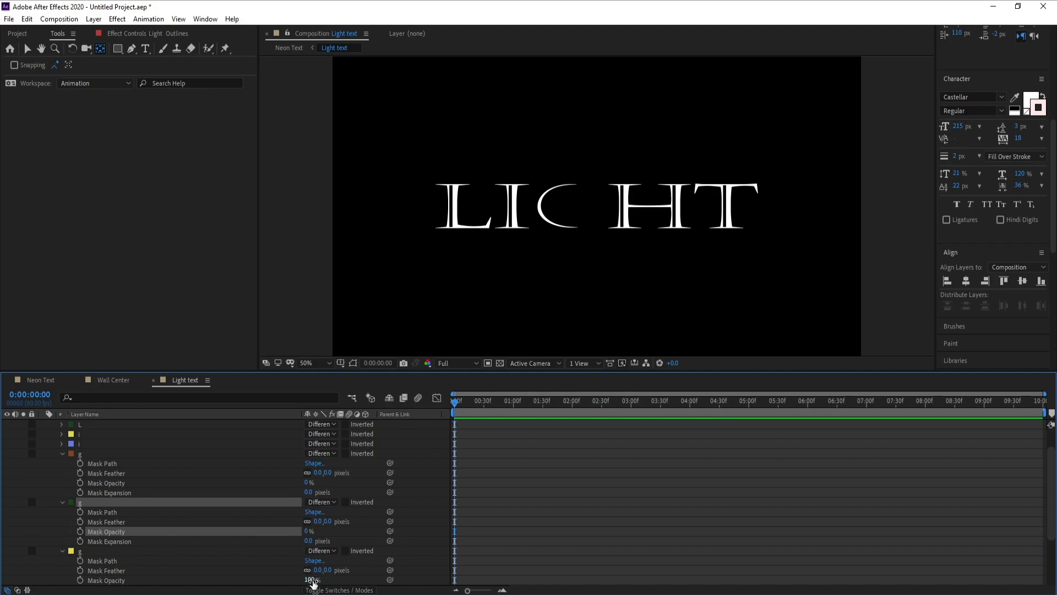
drag(311, 579, 113, 583)
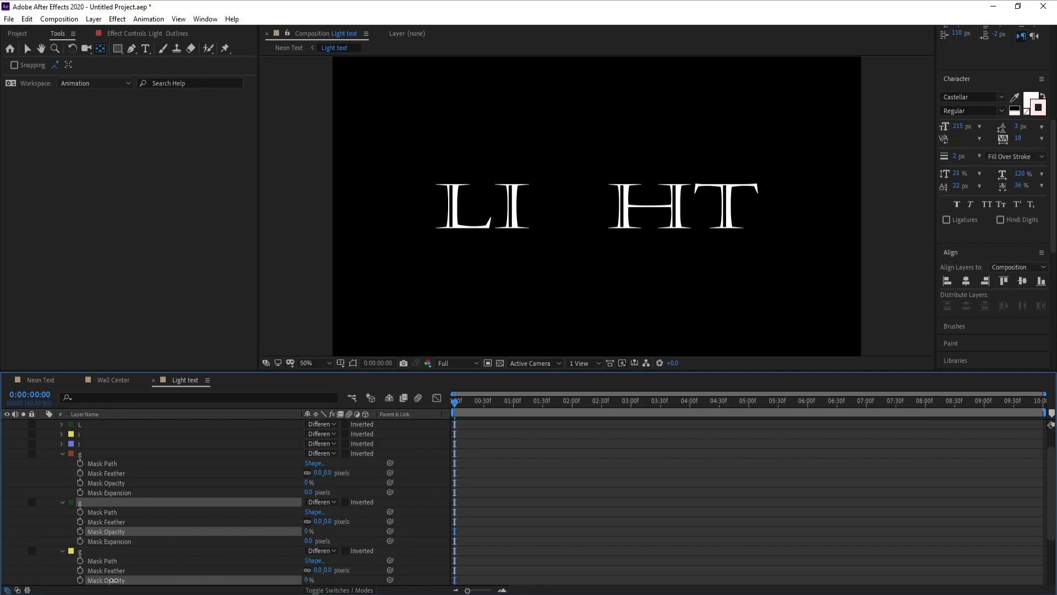
Step: Enable Mask Opacity keyframing at frame 0 for all three g masks
click(81, 579)
click(81, 531)
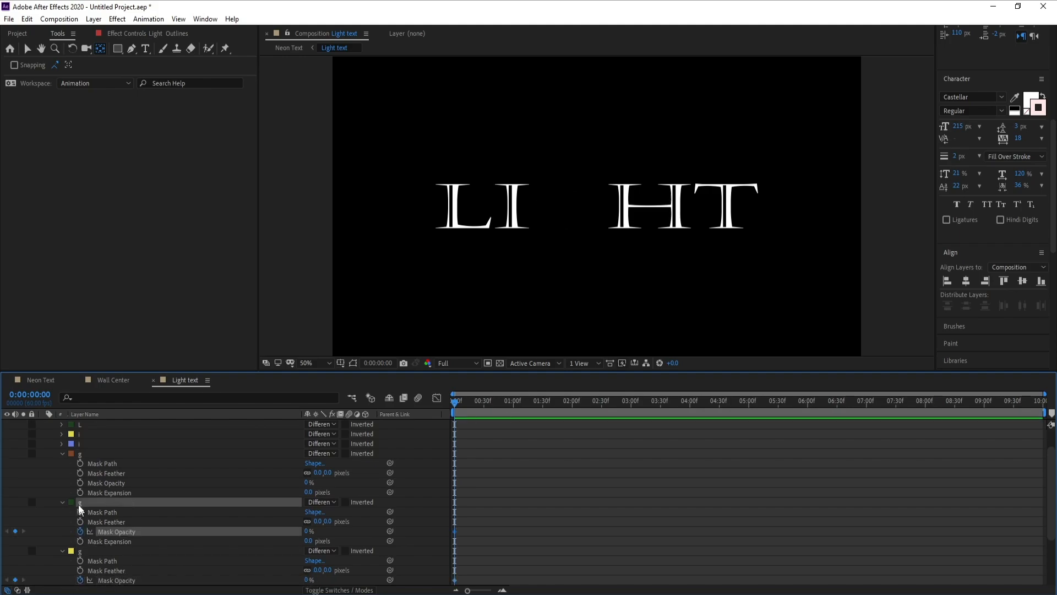
click(81, 483)
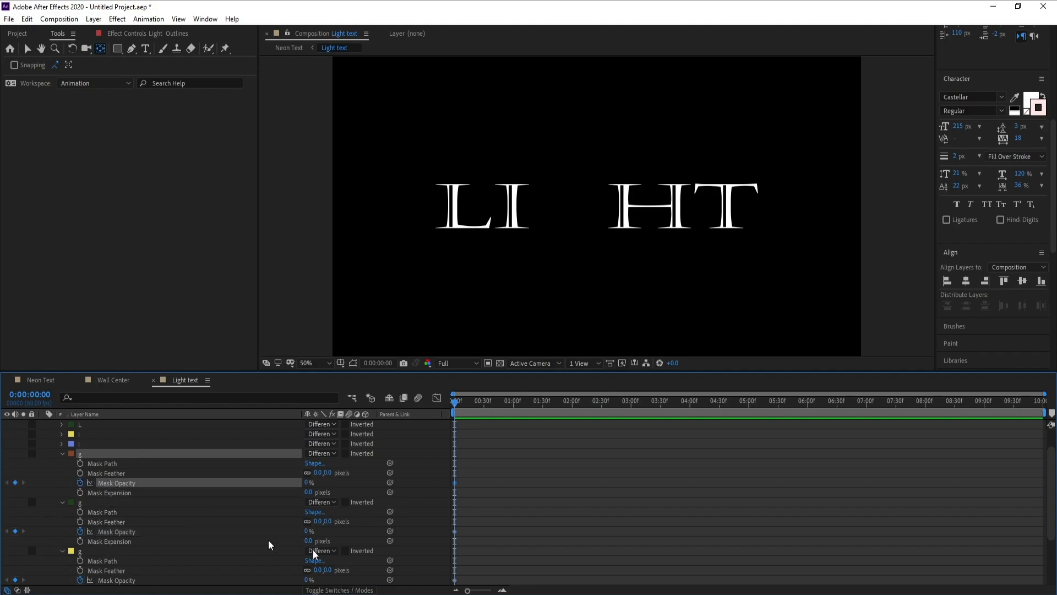
Step: Key the Mask Opacity of all three g masks at 100% on frame 1
drag(468, 590, 493, 591)
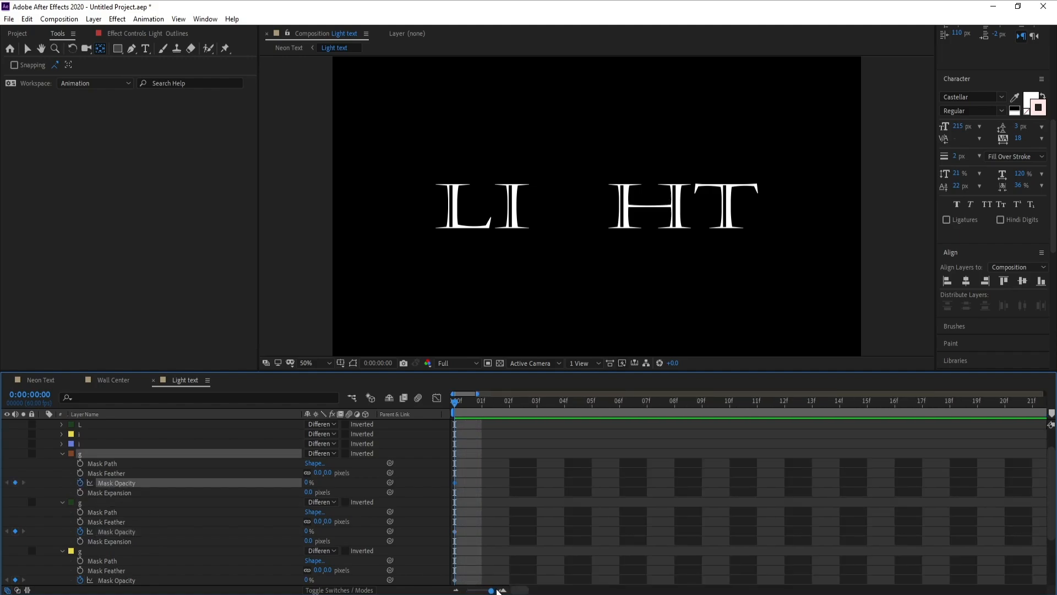
click(483, 403)
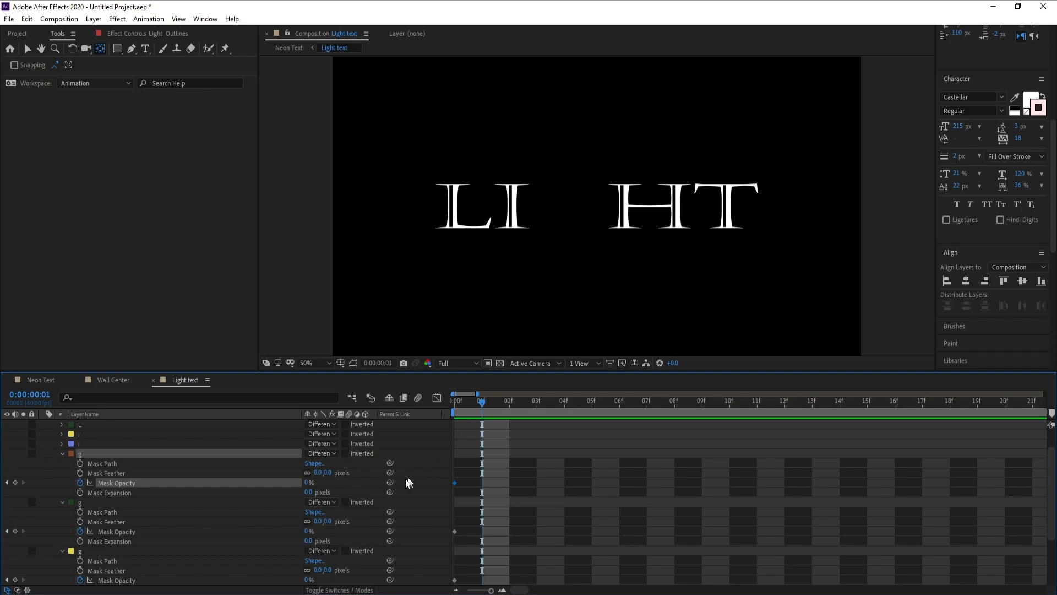
drag(309, 482, 508, 480)
drag(307, 531, 509, 529)
drag(309, 580, 599, 565)
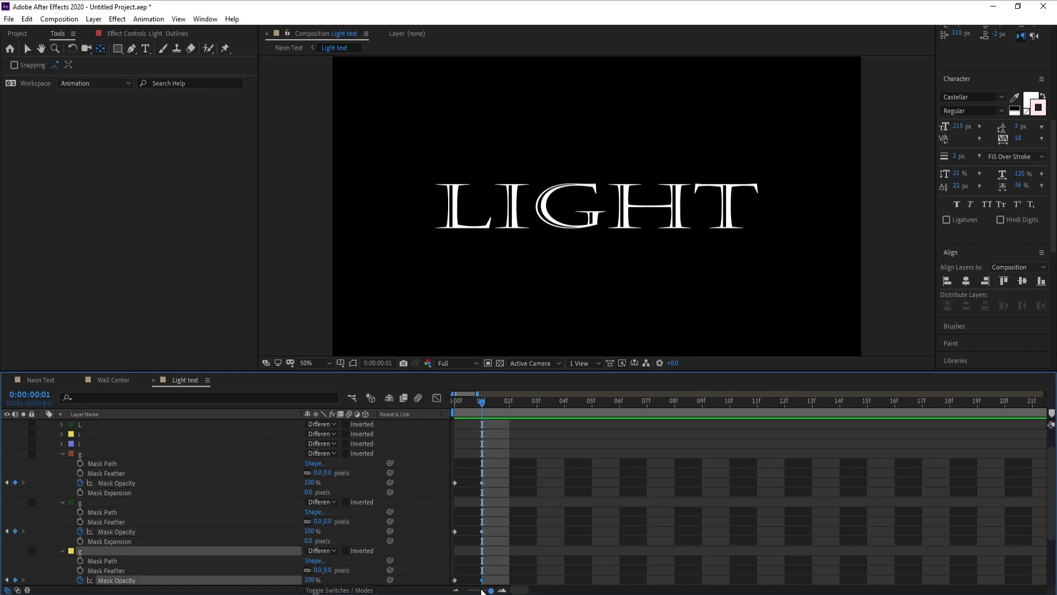
Step: Key the Mask Opacity of all three g masks at 0% on frame 2
click(508, 401)
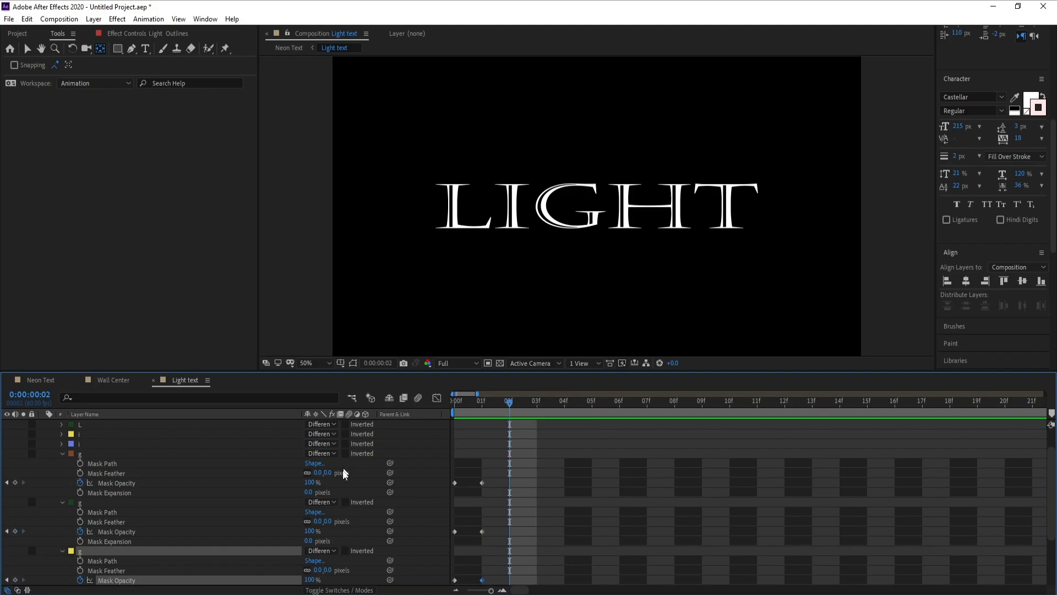
drag(311, 483, 113, 520)
drag(311, 532, 105, 531)
drag(310, 580, 154, 561)
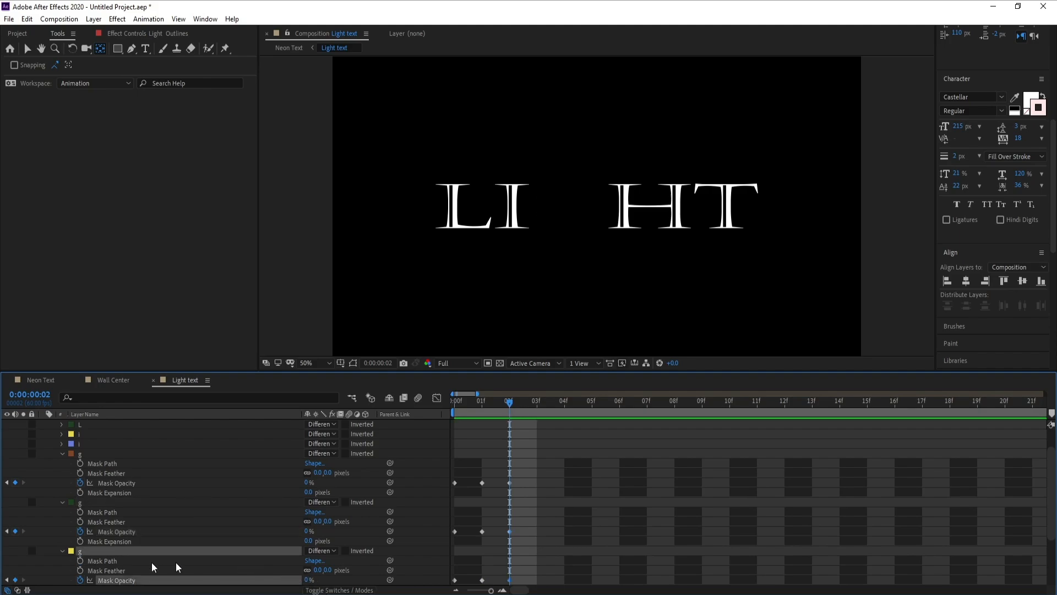
Step: Key the Mask Opacity of all three g masks at 100% on frame 3
key(Page_Down)
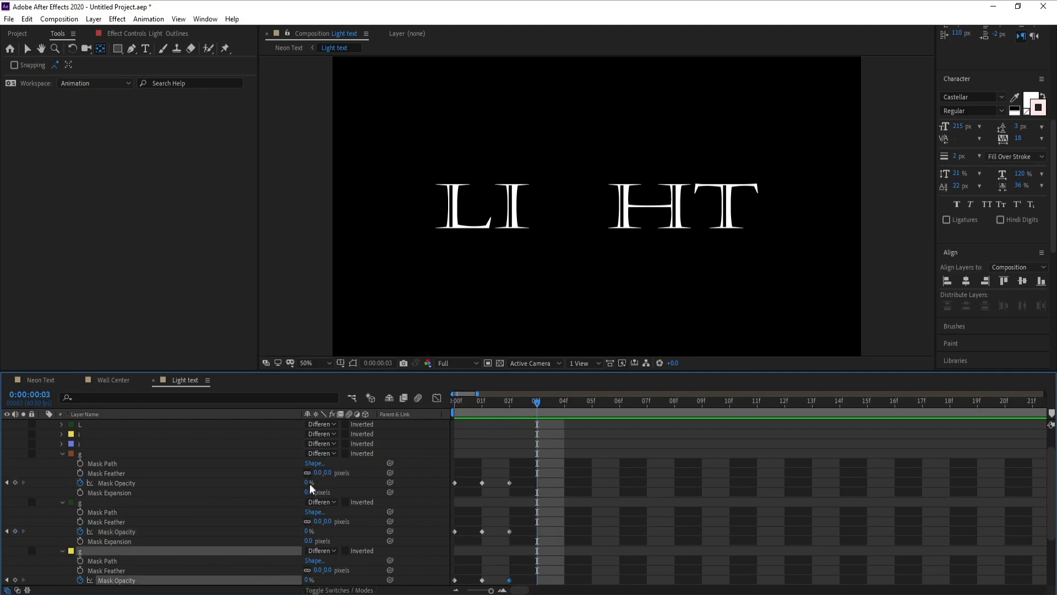
drag(310, 483, 735, 483)
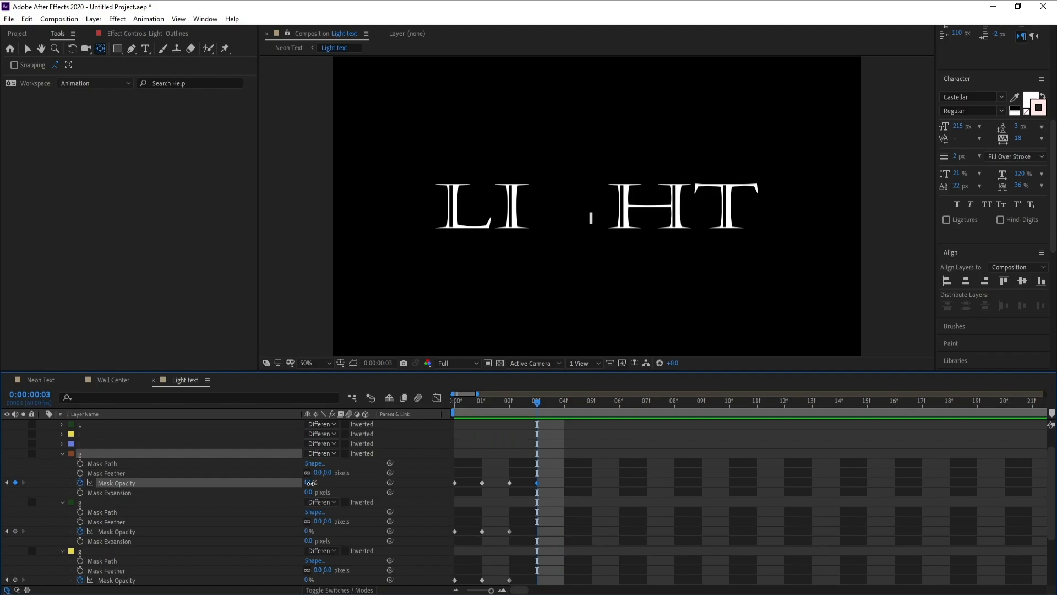
drag(309, 483, 341, 484)
drag(309, 532, 419, 532)
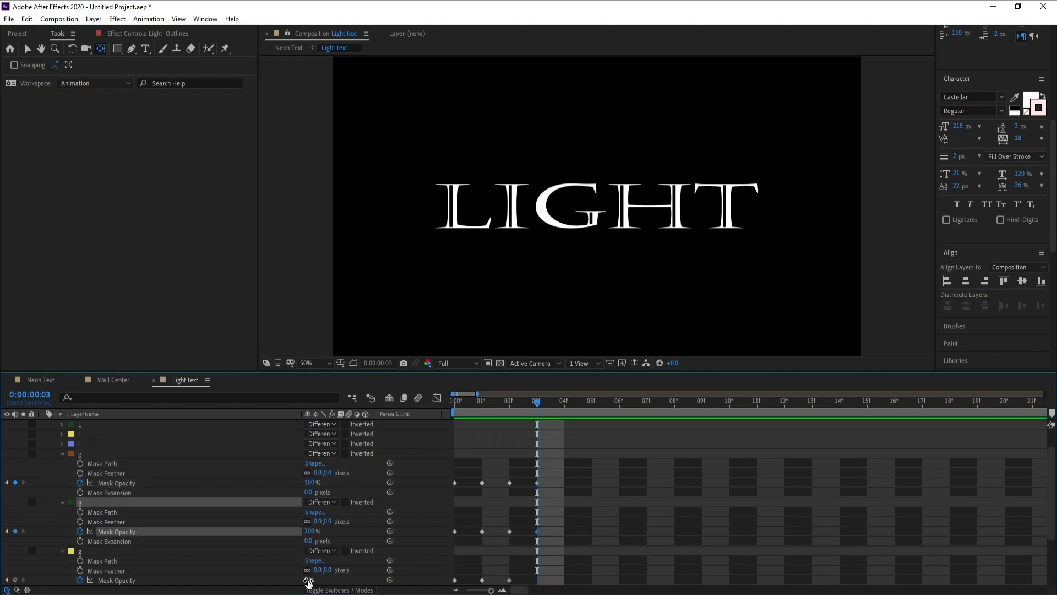
drag(310, 580, 478, 591)
Step: Play a preview of the letter G's flicker from the start of the composition
drag(459, 408, 427, 424)
key(space)
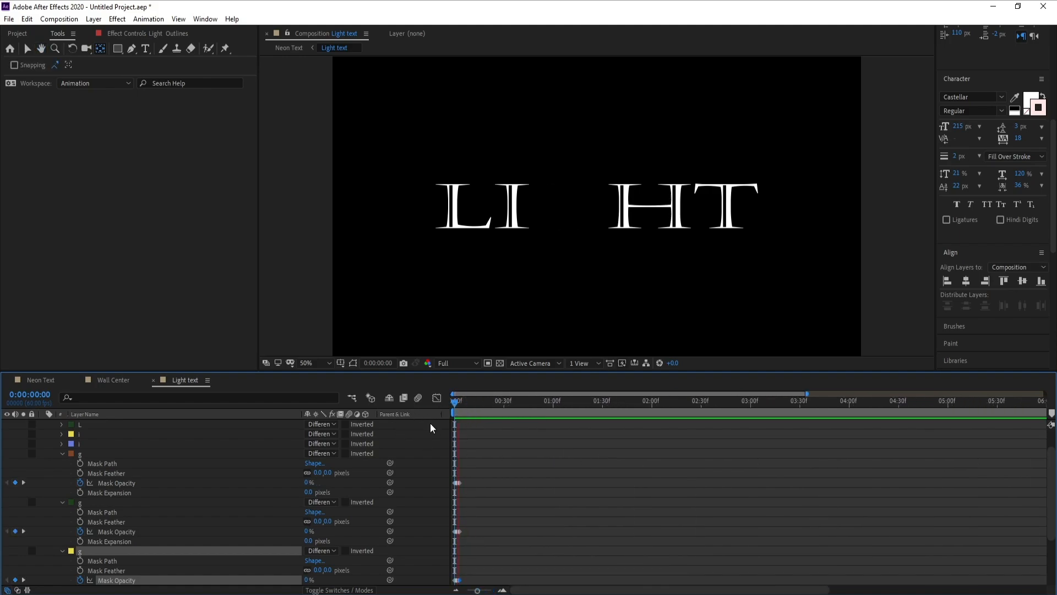
key(space)
key(space)
Step: Copy all Mask Opacity keyframes of the three g masks and paste them at frame 4
drag(477, 591, 489, 591)
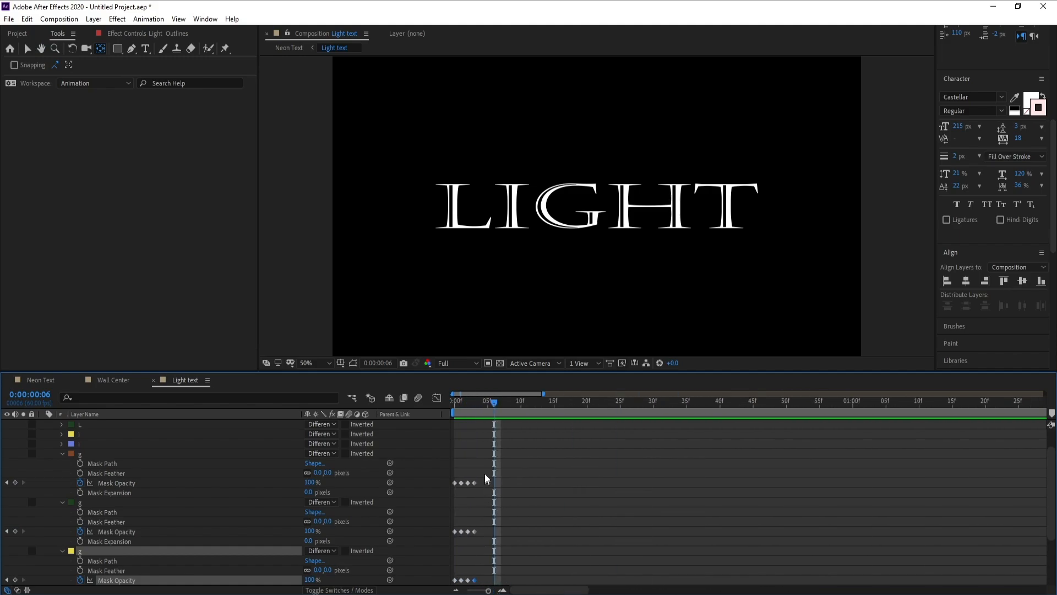
drag(485, 474, 449, 591)
scroll(499, 542, down, 2)
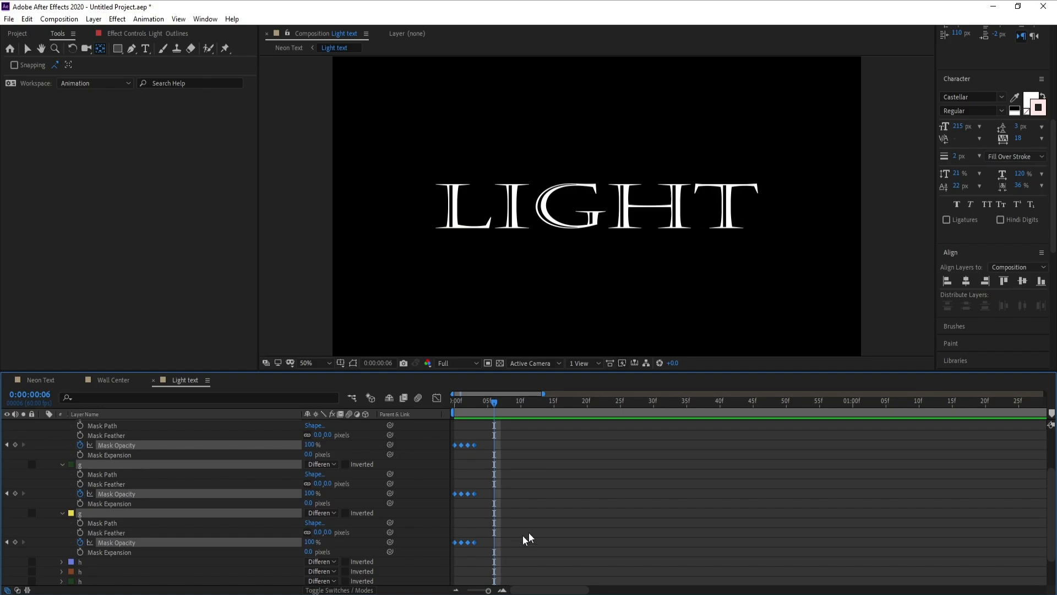
drag(490, 411, 484, 409)
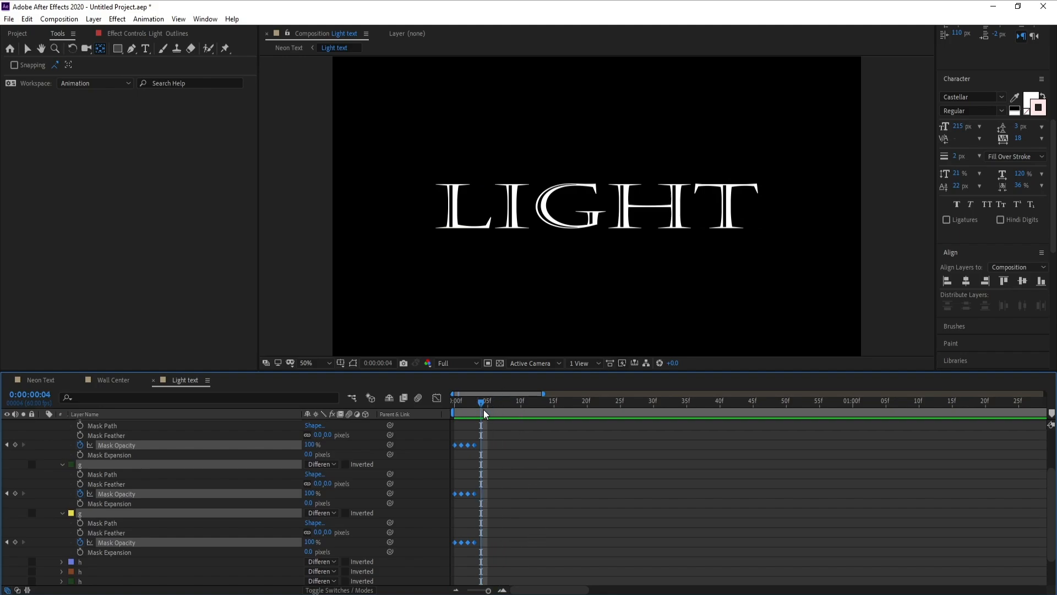
key(ctrl+v)
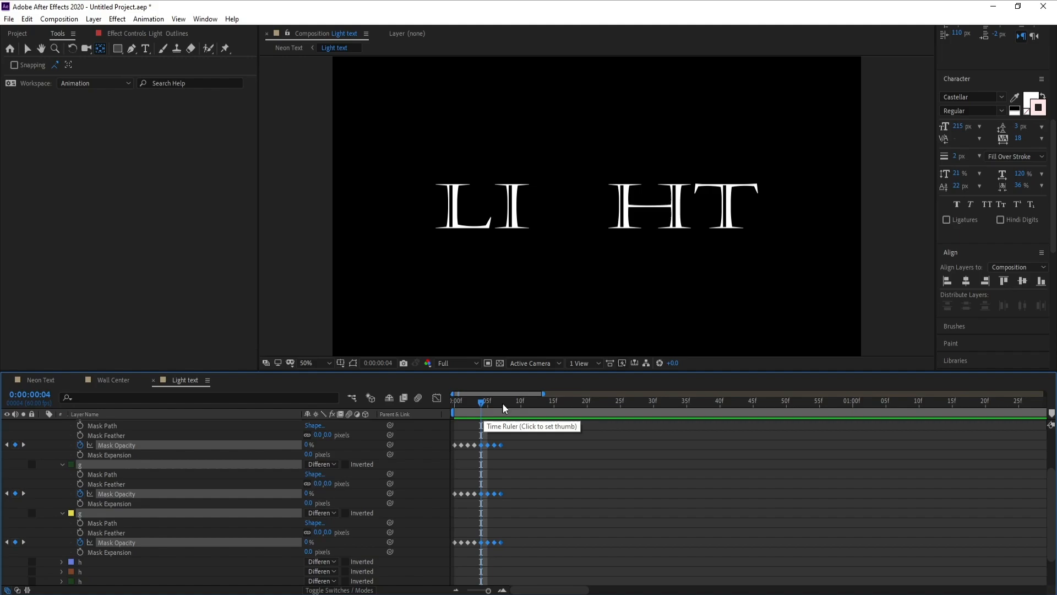
Step: Paste the copied g mask opacity keyframes again at frame 9 and at frame 17
click(507, 403)
drag(508, 404, 514, 405)
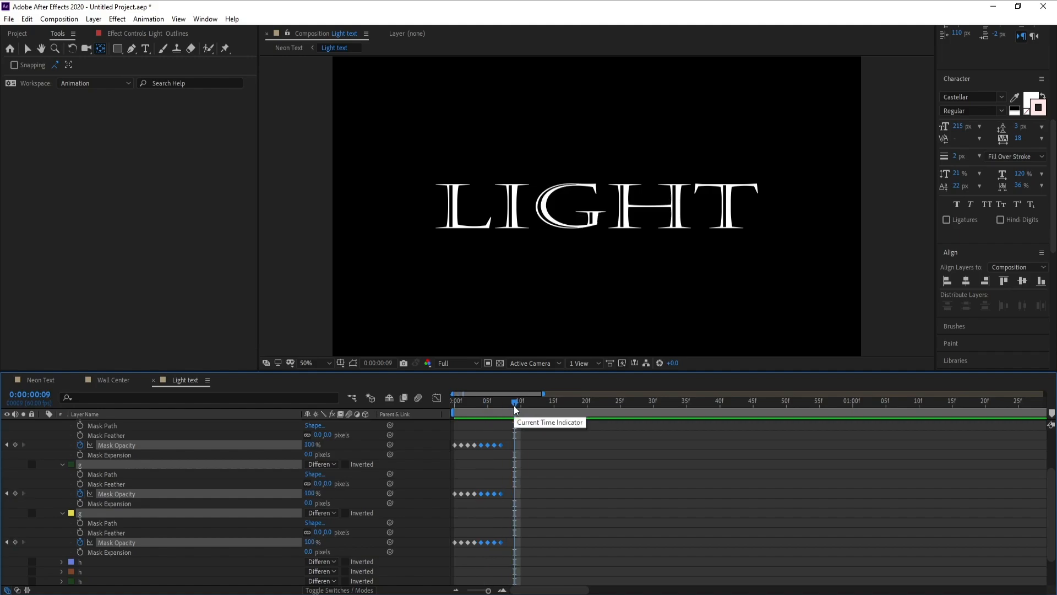
key(ctrl+v)
click(565, 404)
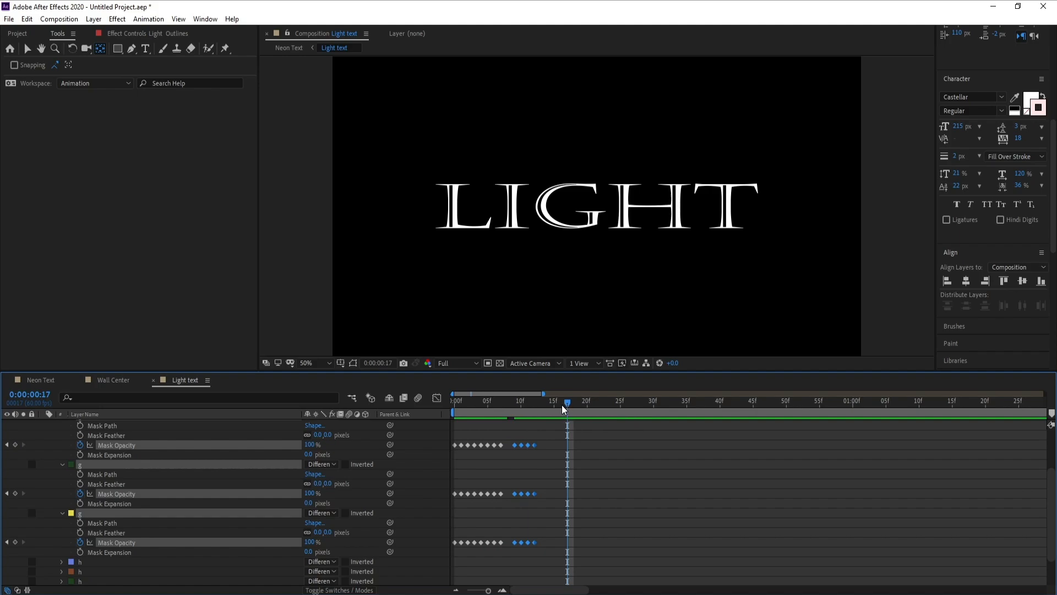
key(ctrl+v)
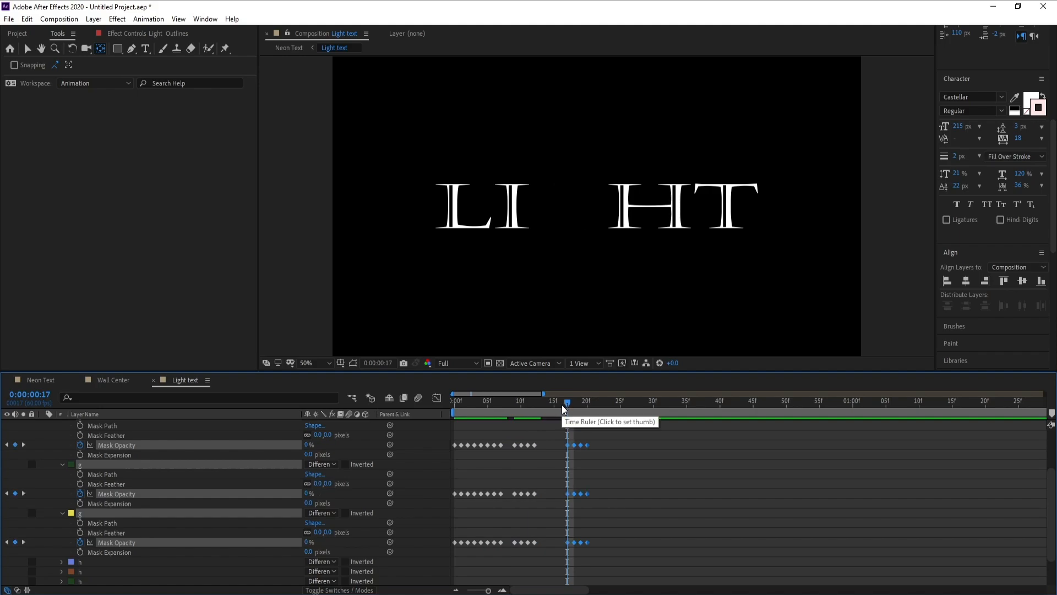
Step: Preview the extended G flicker from the start and scrub to frame 7
key(Home)
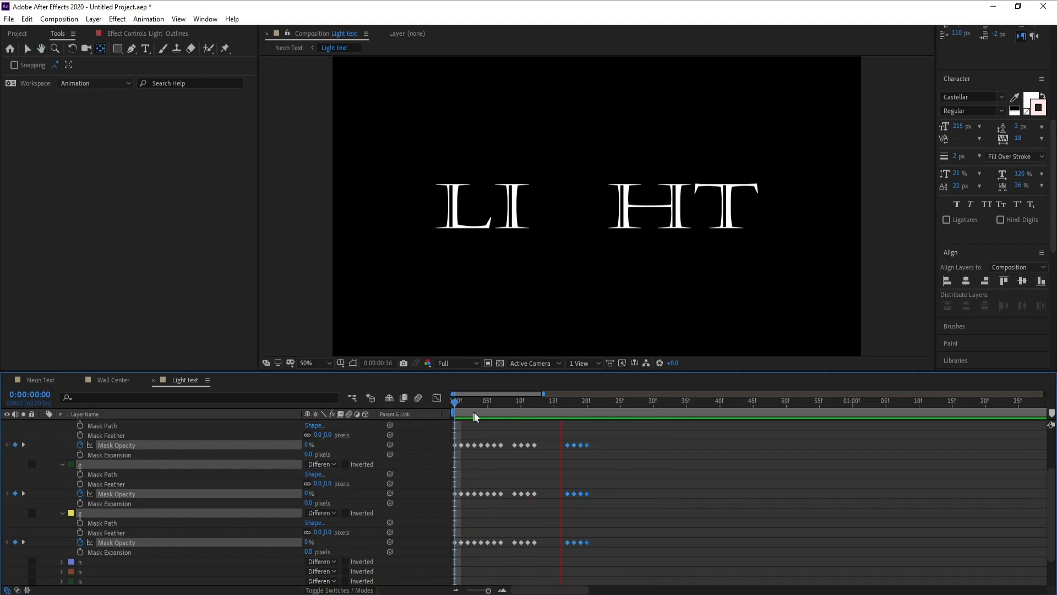
drag(475, 405, 495, 405)
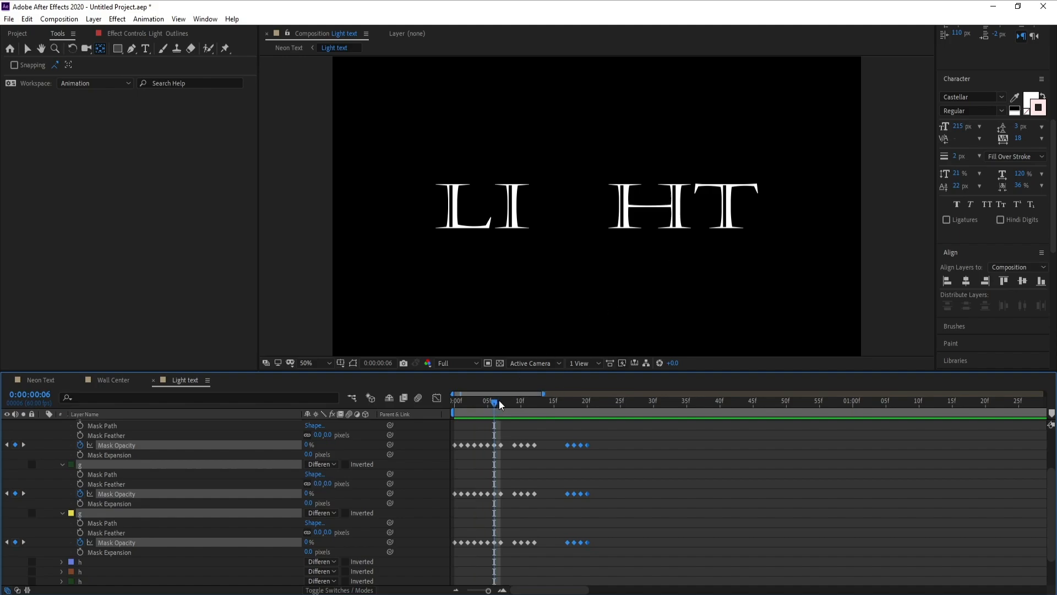
click(501, 401)
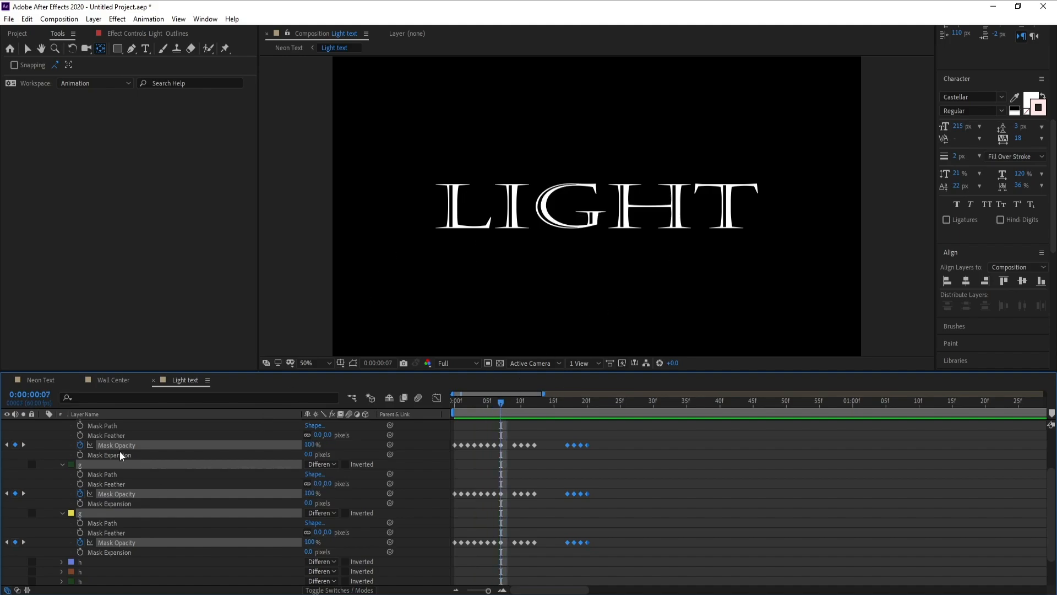
Step: Expand the properties of both L masks in the Light Outlines layer
scroll(97, 478, up, 2)
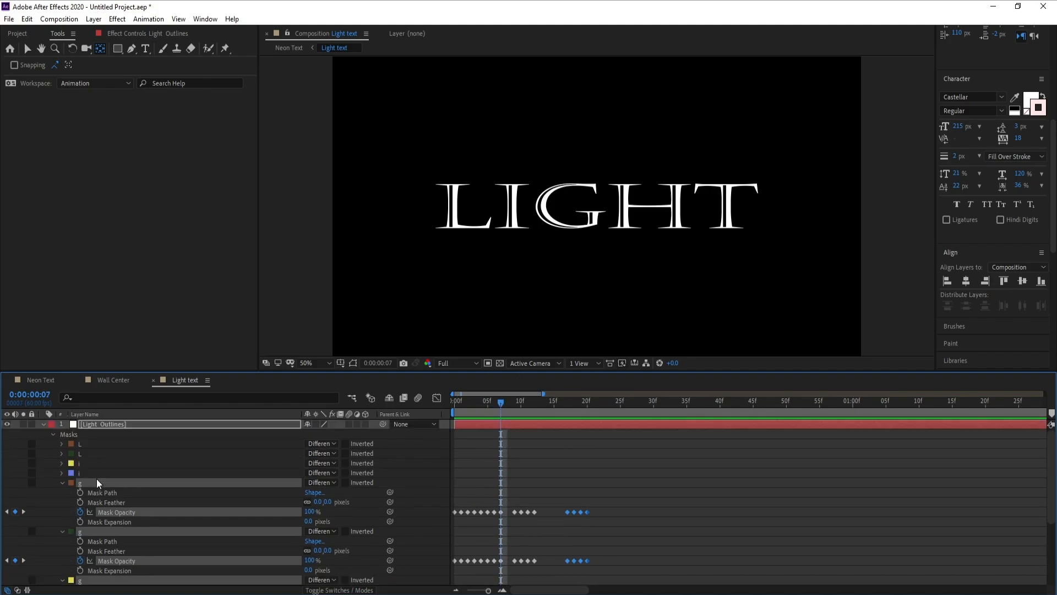
click(61, 444)
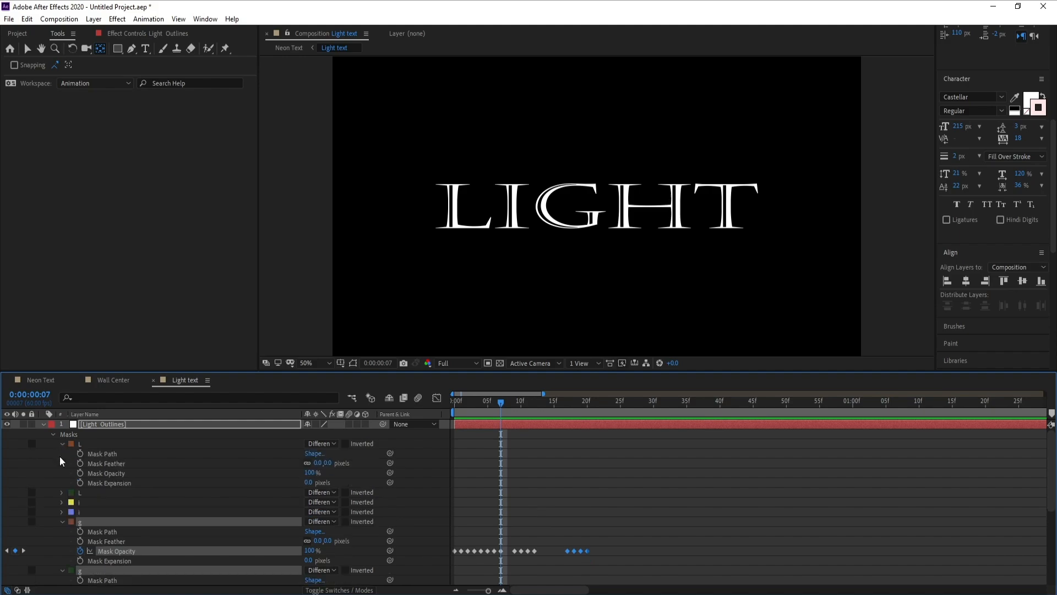
click(61, 492)
scroll(377, 503, down, 3)
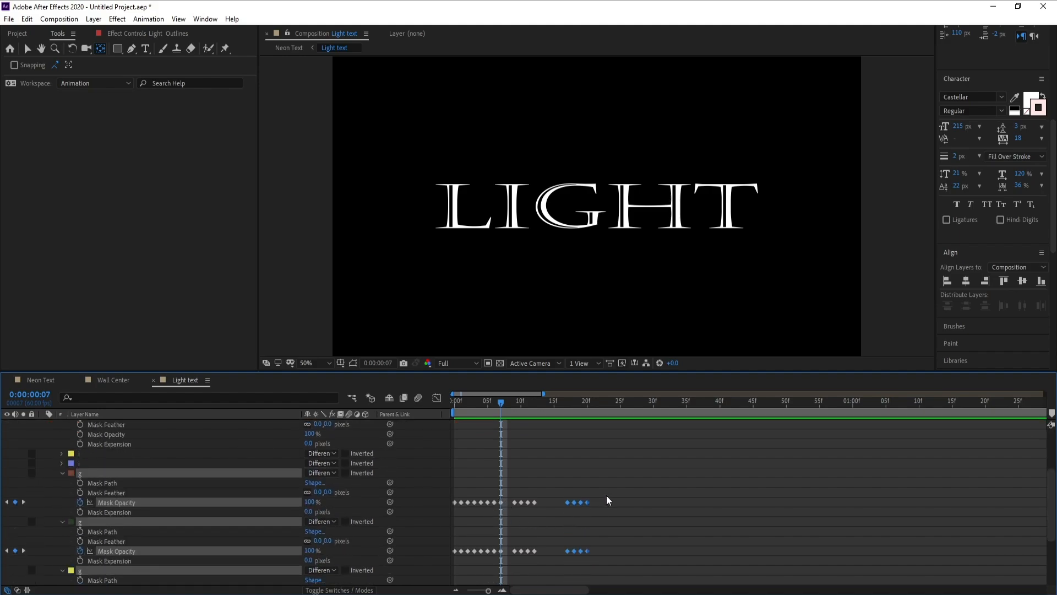
Step: Copy all Mask Opacity keyframes of the first g mask and paste them onto both L masks' Mask Opacity at frame 2
drag(608, 495, 441, 513)
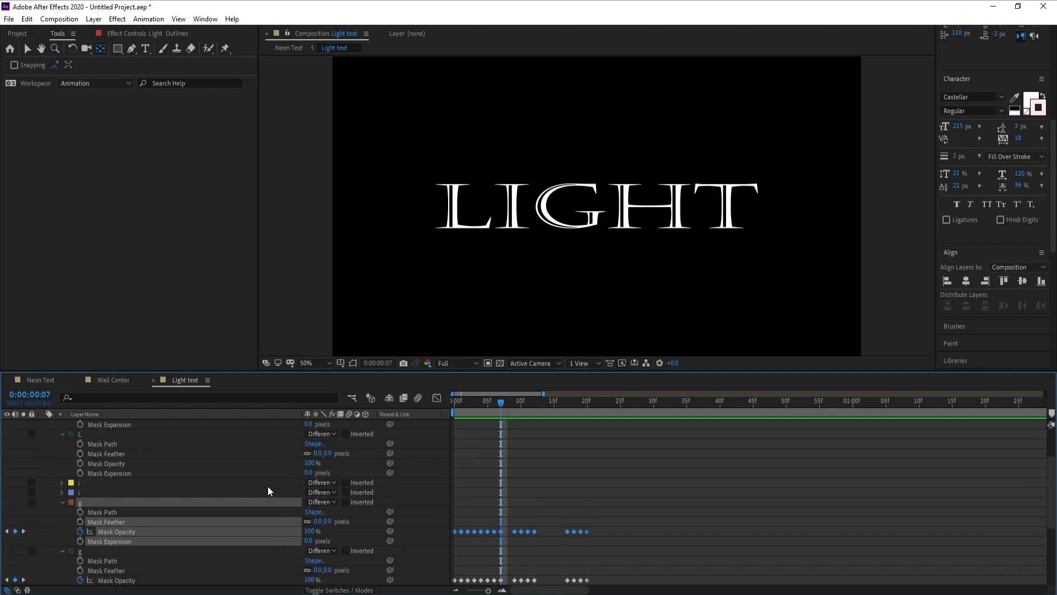
scroll(268, 486, up, 3)
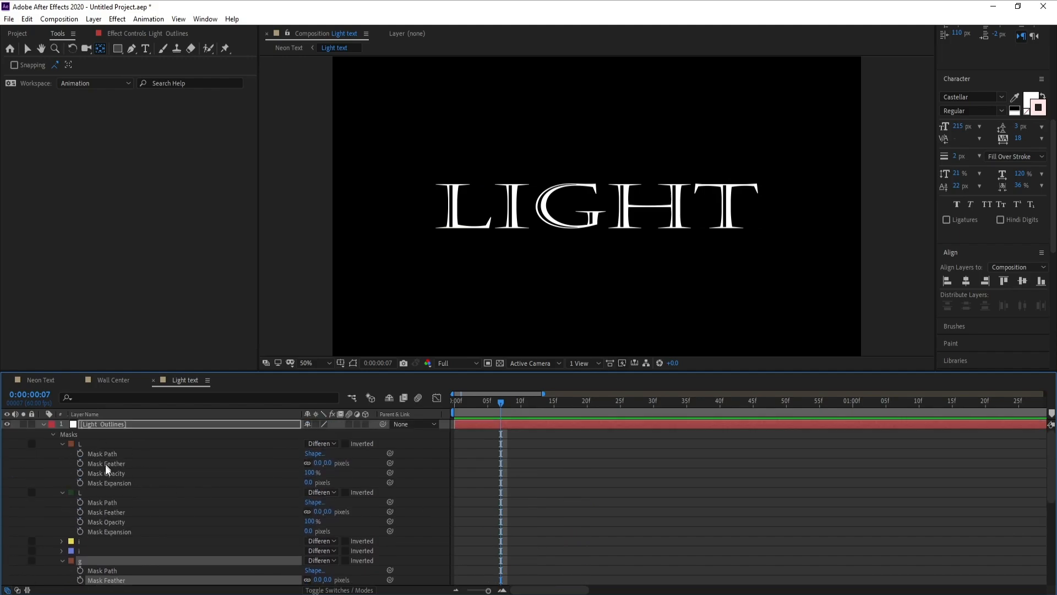
mouse_move(478, 411)
mouse_down()
mouse_move(458, 409)
mouse_move(469, 410)
mouse_up()
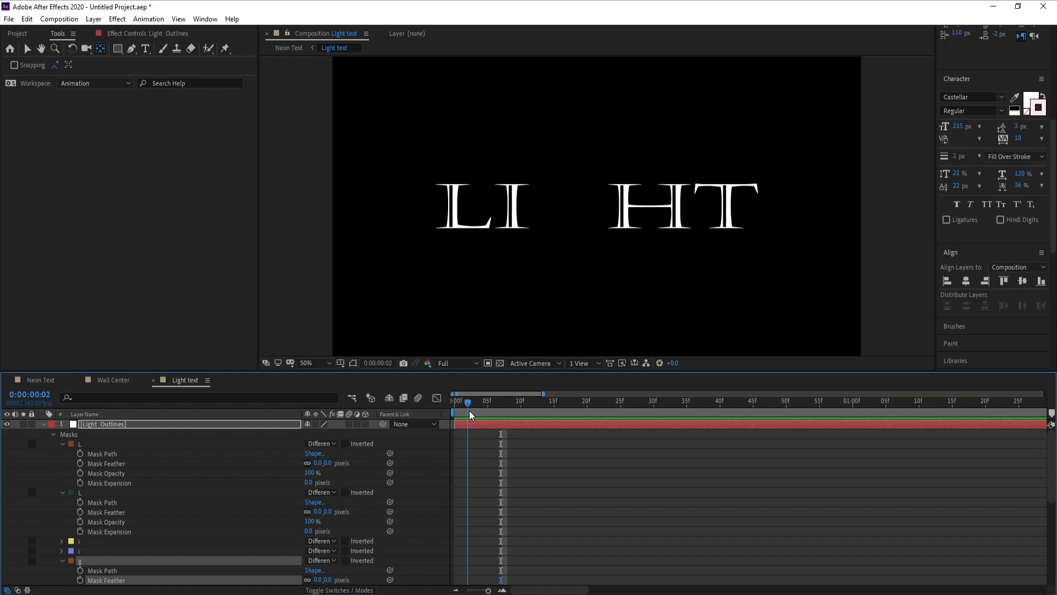
click(117, 473)
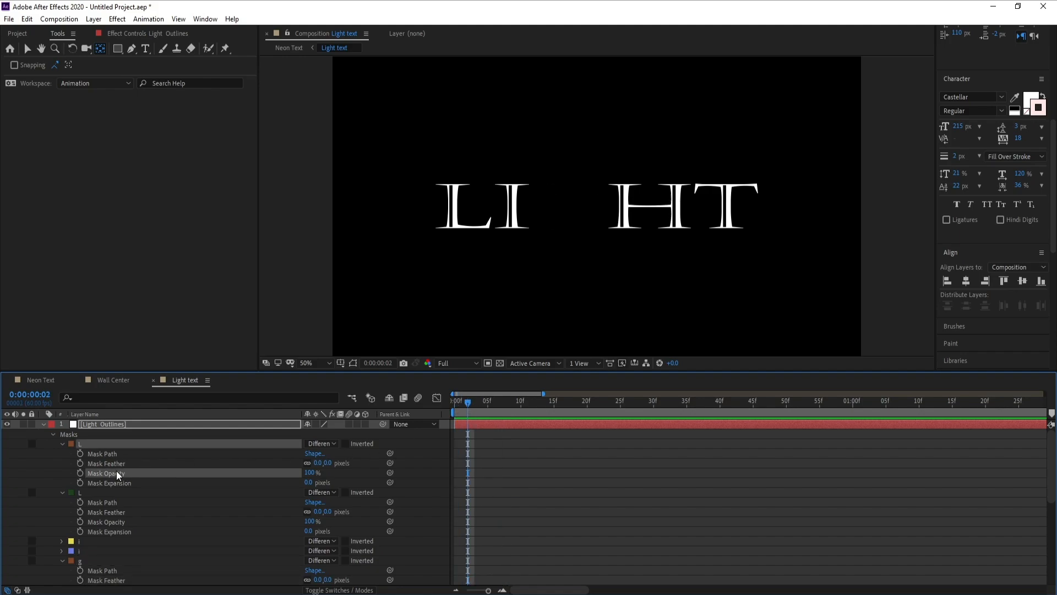
key(ctrl+v)
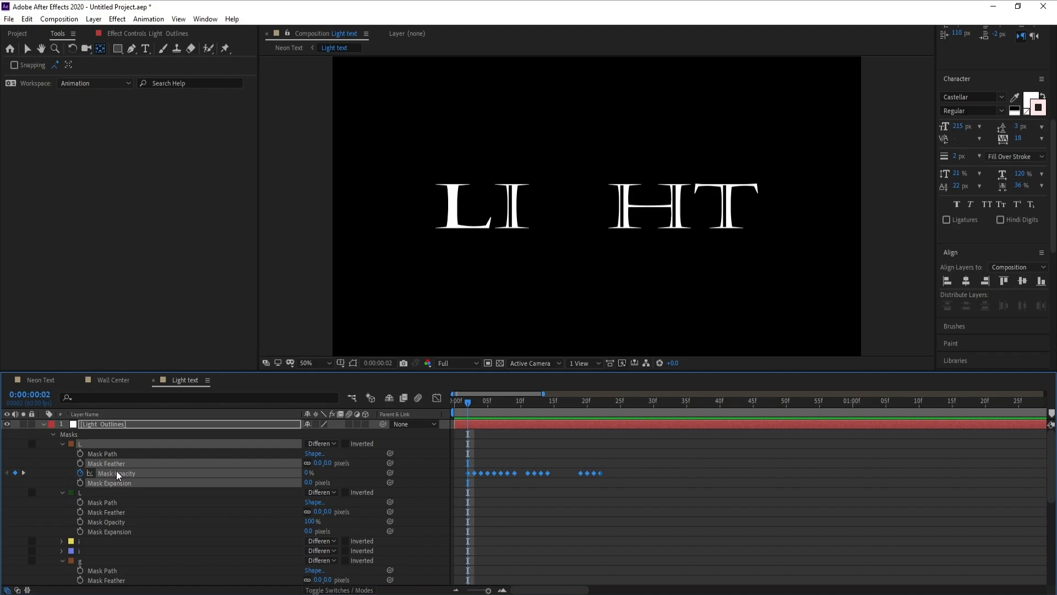
click(104, 523)
key(ctrl+v)
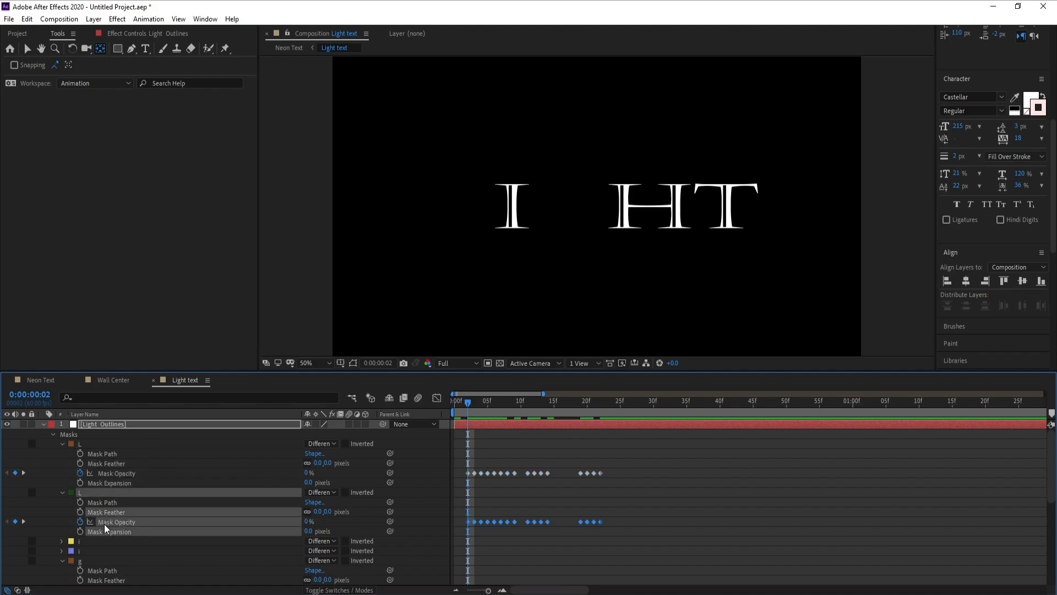
Step: Preview the L and G flicker from the start and return to frame 0
drag(461, 408, 424, 408)
key(space)
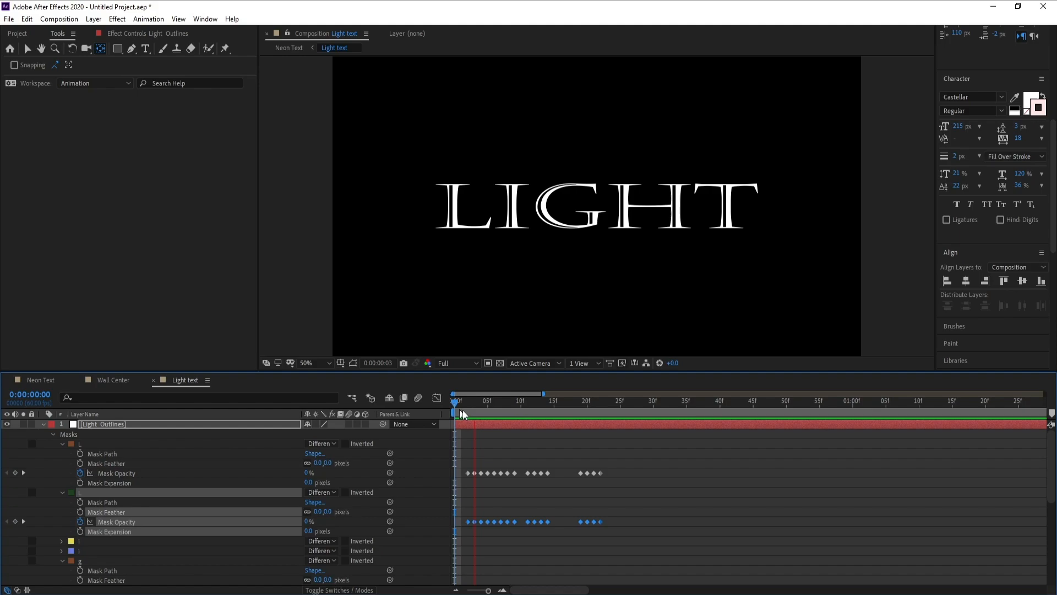
key(space)
drag(500, 406, 408, 392)
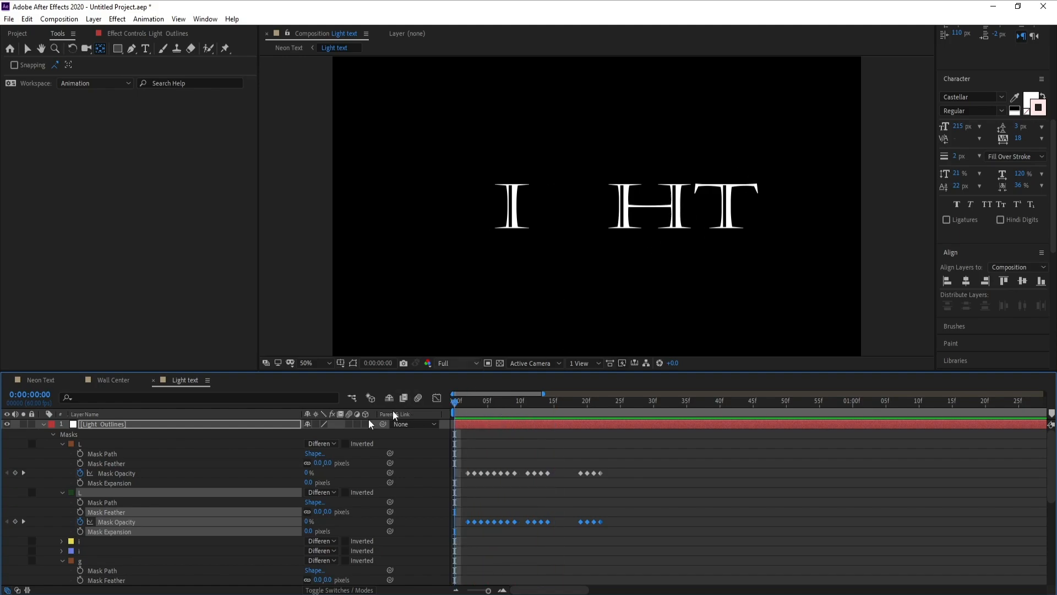
Step: Expand the properties of the three h masks in the Light Outlines layer
scroll(171, 475, down, 5)
scroll(165, 482, down, 1)
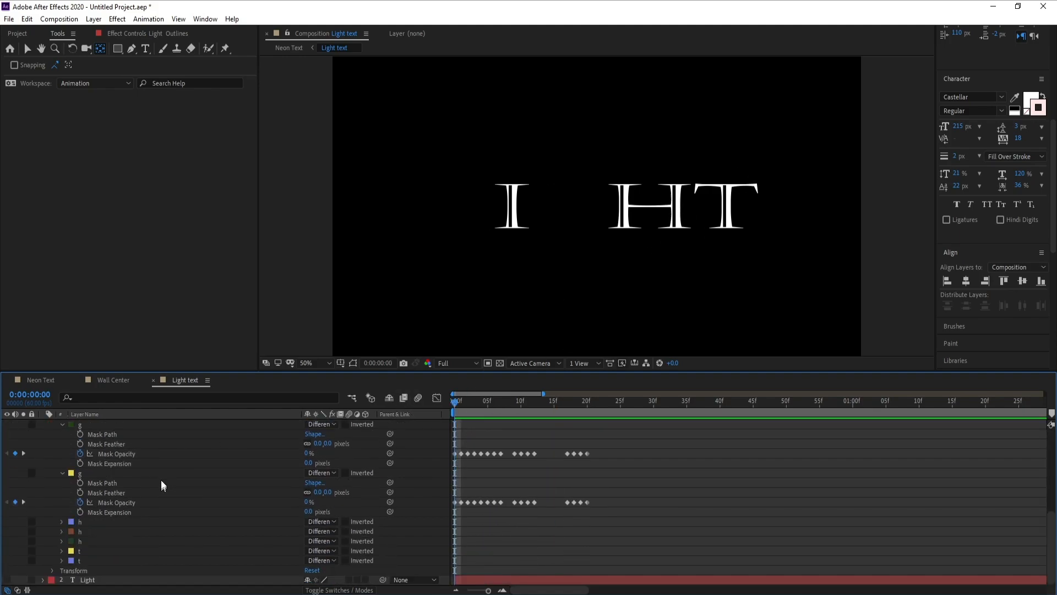
click(101, 521)
shift+click(95, 540)
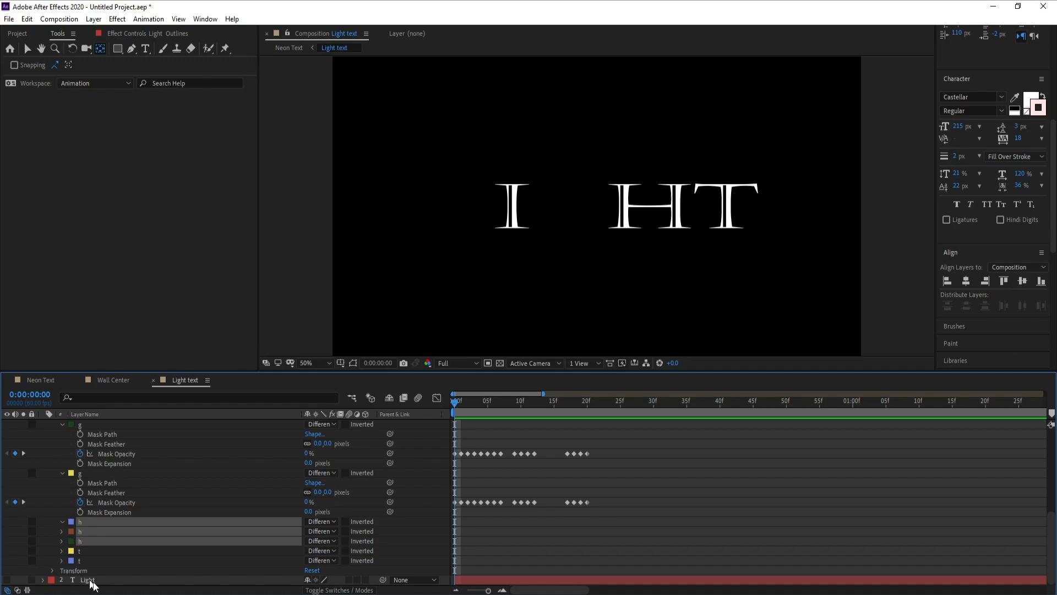
Step: Paste the copied opacity keyframes onto the Mask Opacity of all three h masks at frame 4
click(113, 552)
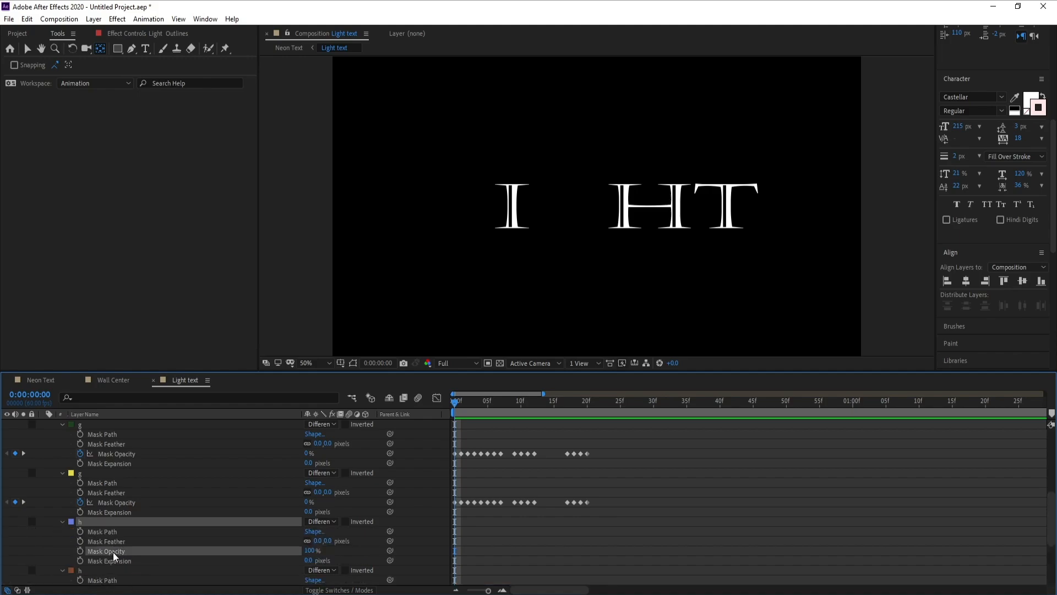
drag(461, 406, 480, 409)
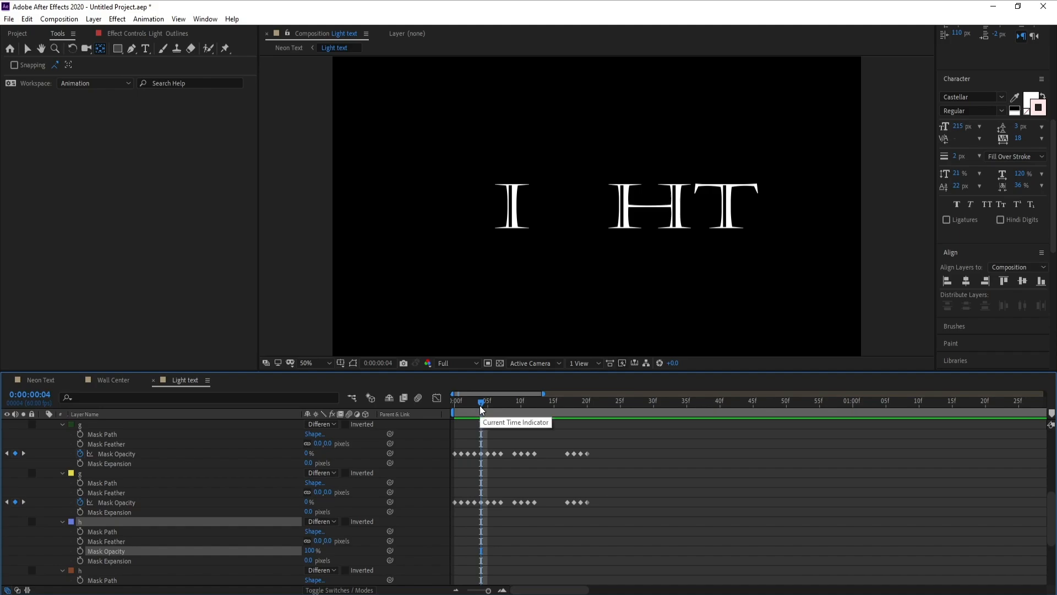
key(ctrl+v)
scroll(193, 561, down, 2)
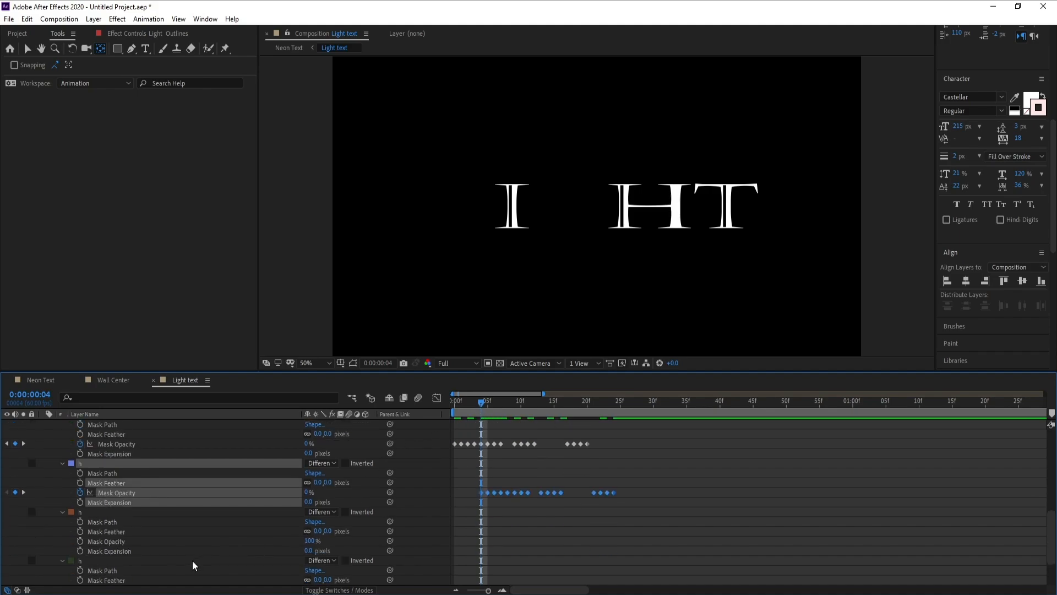
click(130, 541)
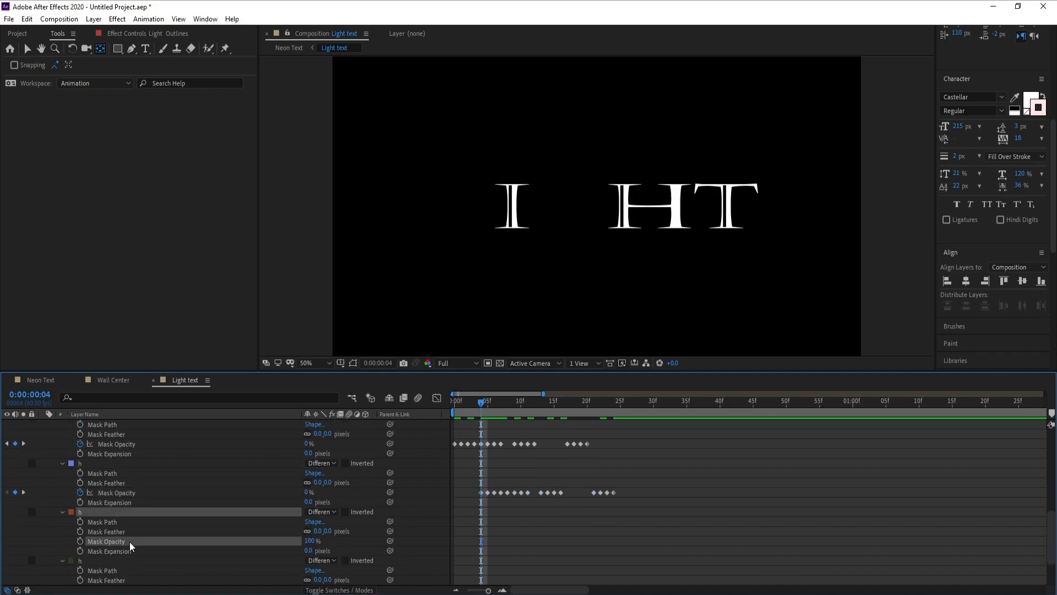
key(ctrl+v)
scroll(130, 540, down, 2)
click(123, 532)
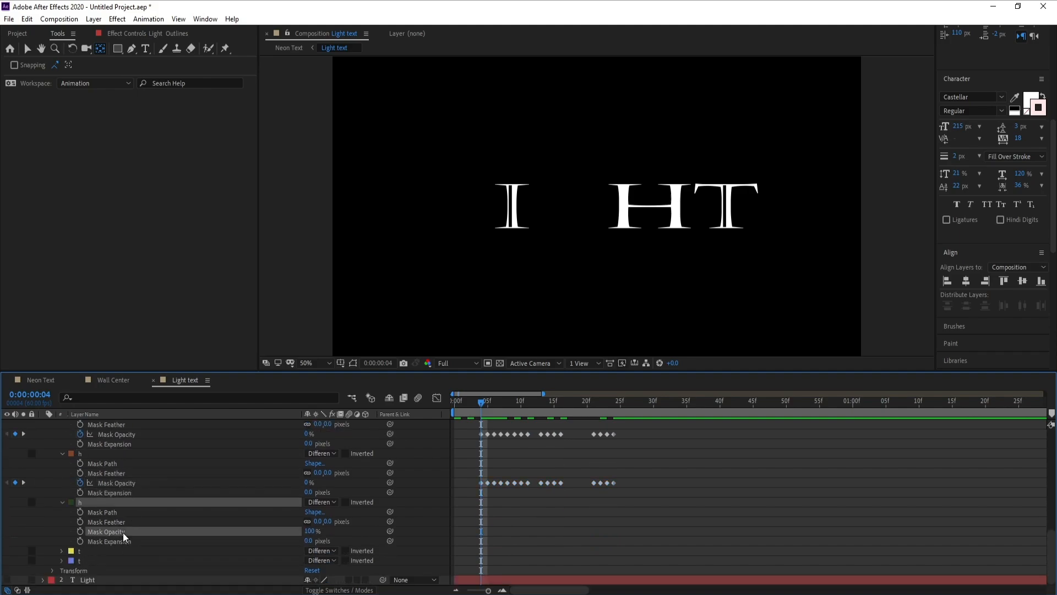
key(ctrl+v)
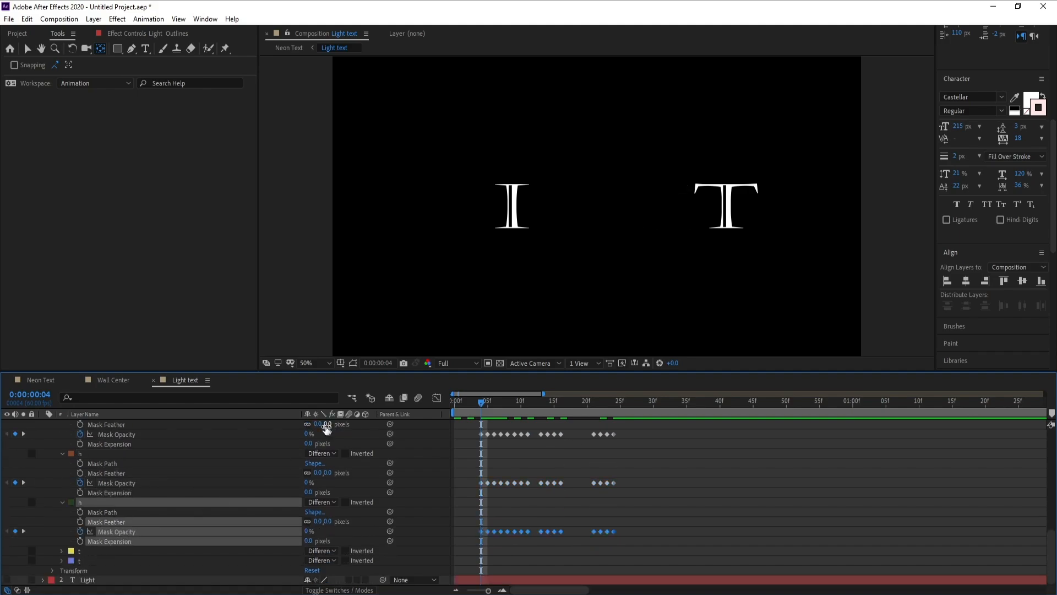
Step: Preview the flicker with the H included from the start and scrub to frame 5
key(space)
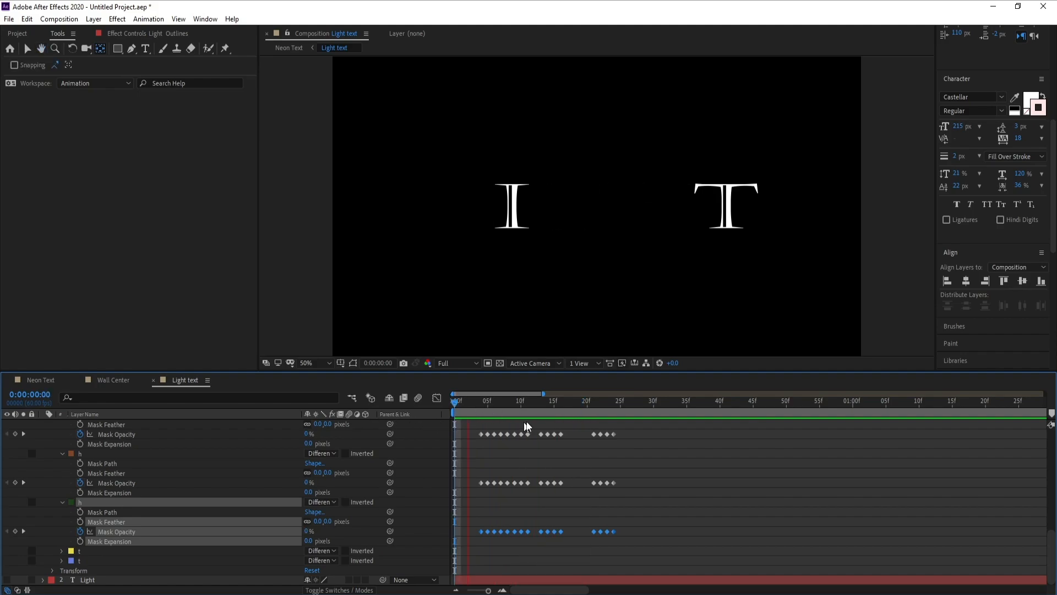
key(space)
drag(456, 406, 487, 415)
Step: Expand both i masks and paste the copied opacity keyframes onto their Mask Opacity at frame 4
scroll(101, 458, up, 8)
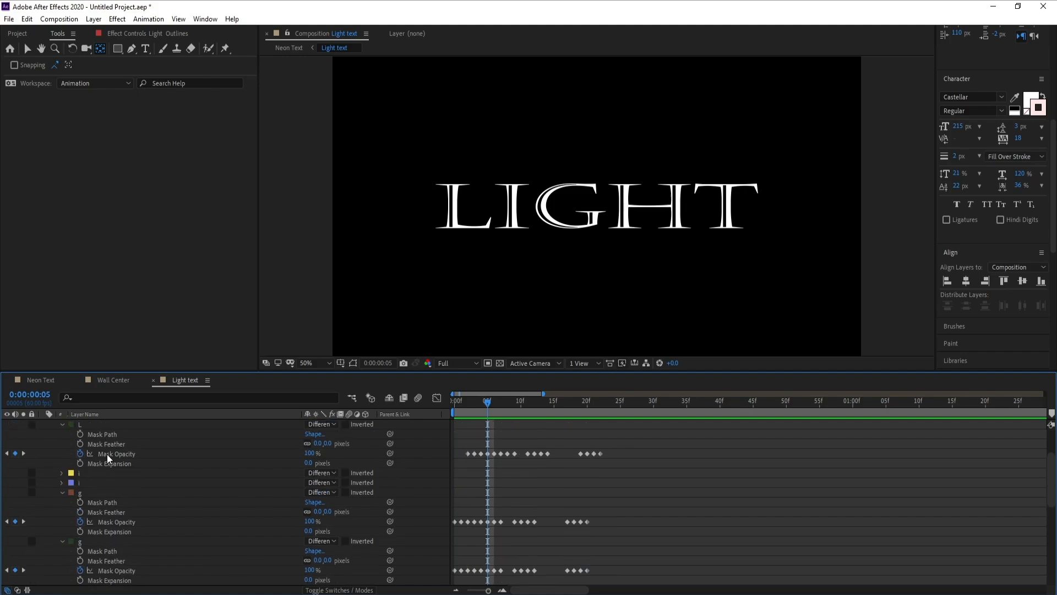
scroll(79, 495, down, 1)
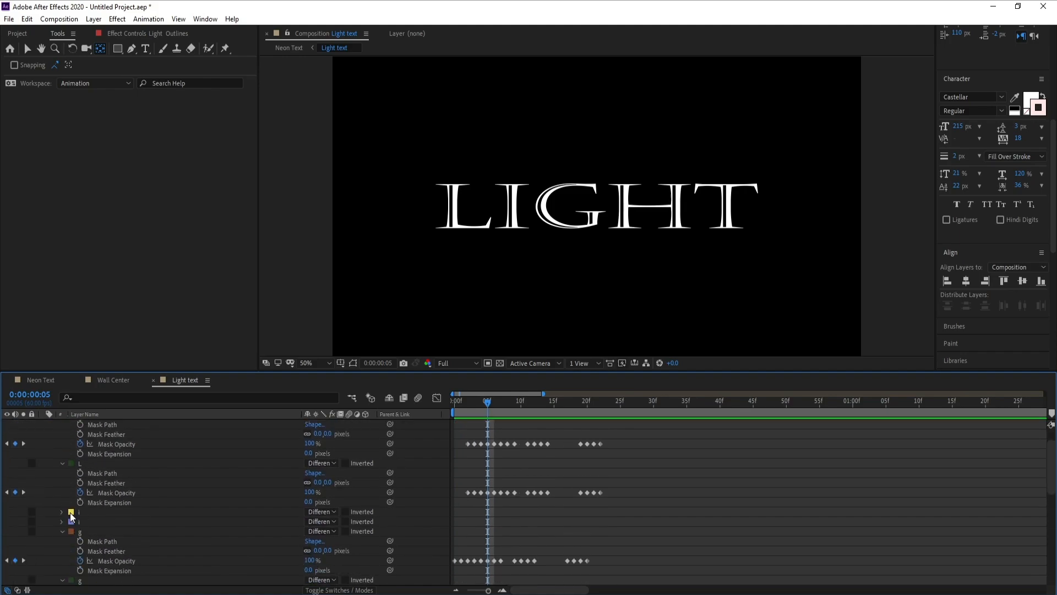
click(62, 512)
click(62, 560)
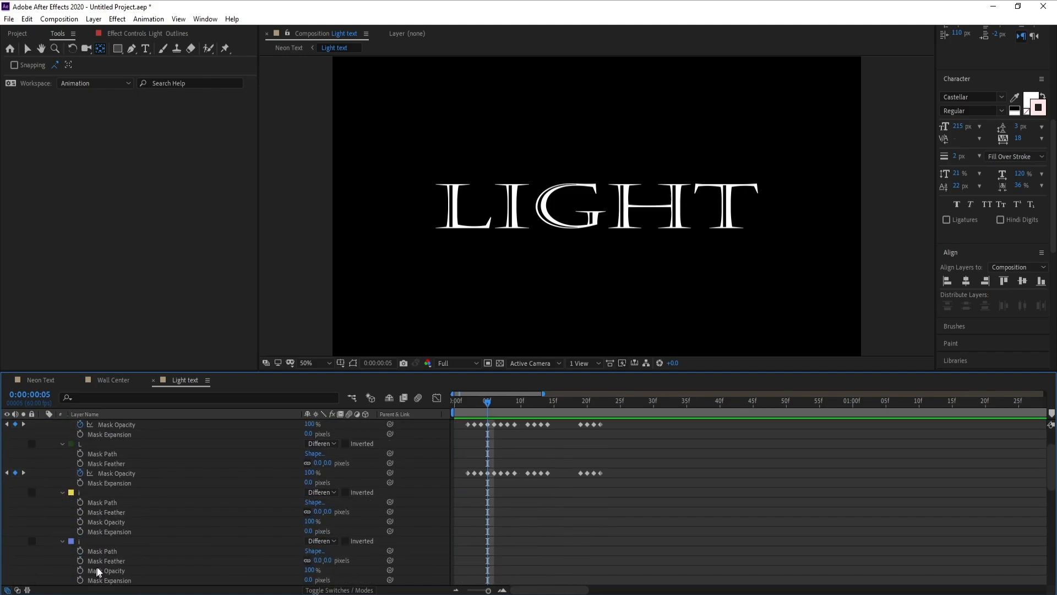
drag(479, 413, 484, 414)
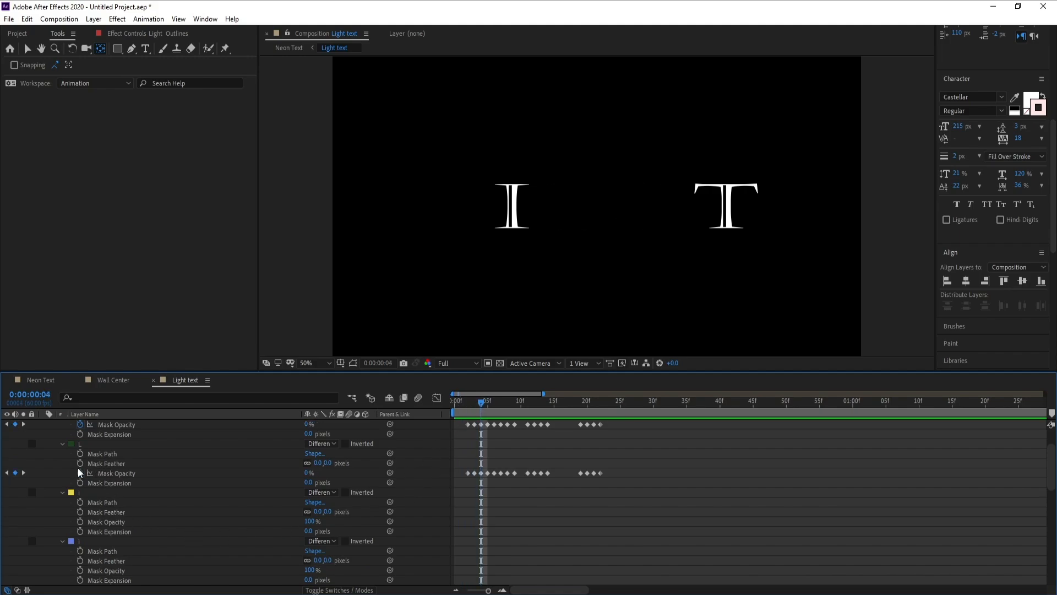
click(107, 523)
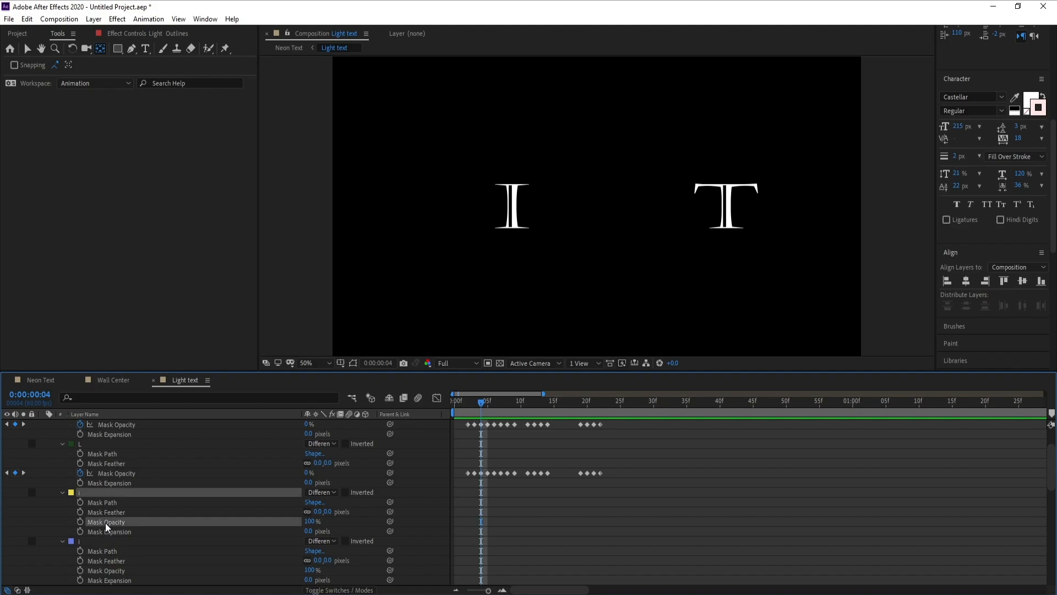
key(ctrl+v)
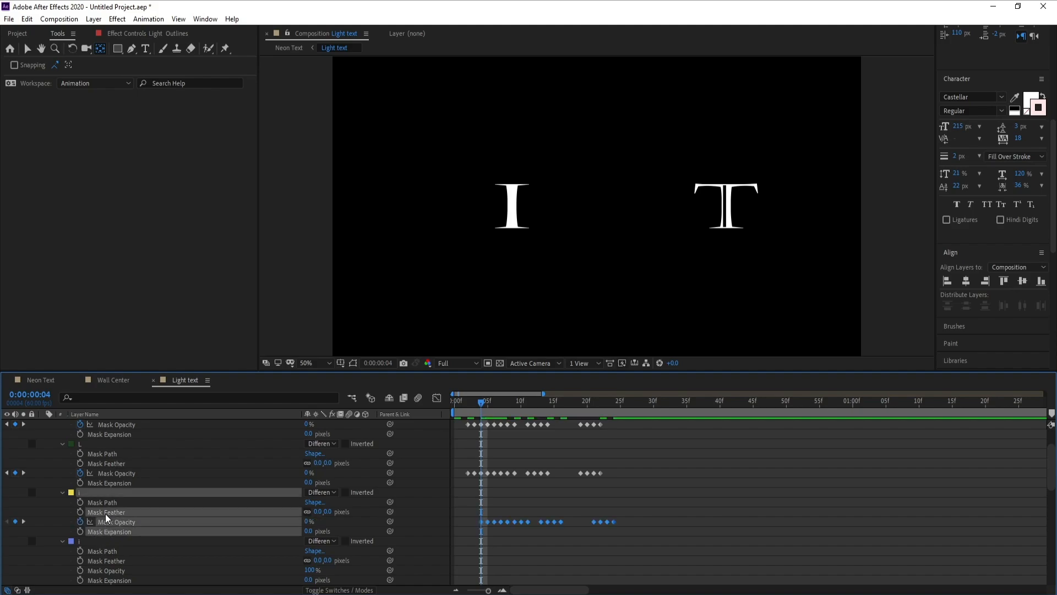
scroll(107, 518, down, 3)
click(115, 512)
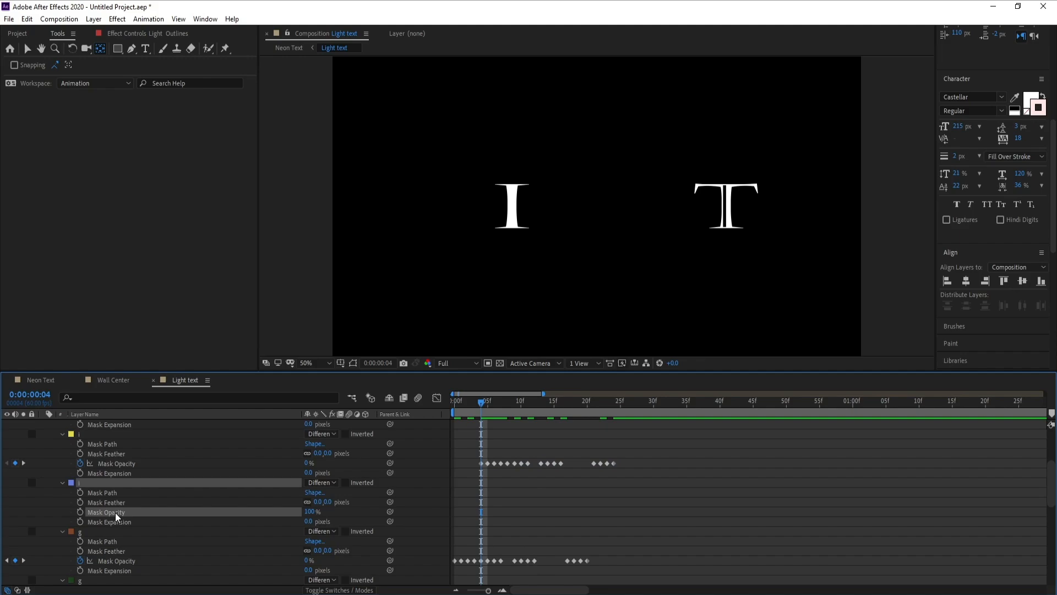
key(ctrl+v)
Step: Expand both t masks and paste the copied opacity keyframes onto their Mask Opacity at frame 8
scroll(190, 553, down, 4)
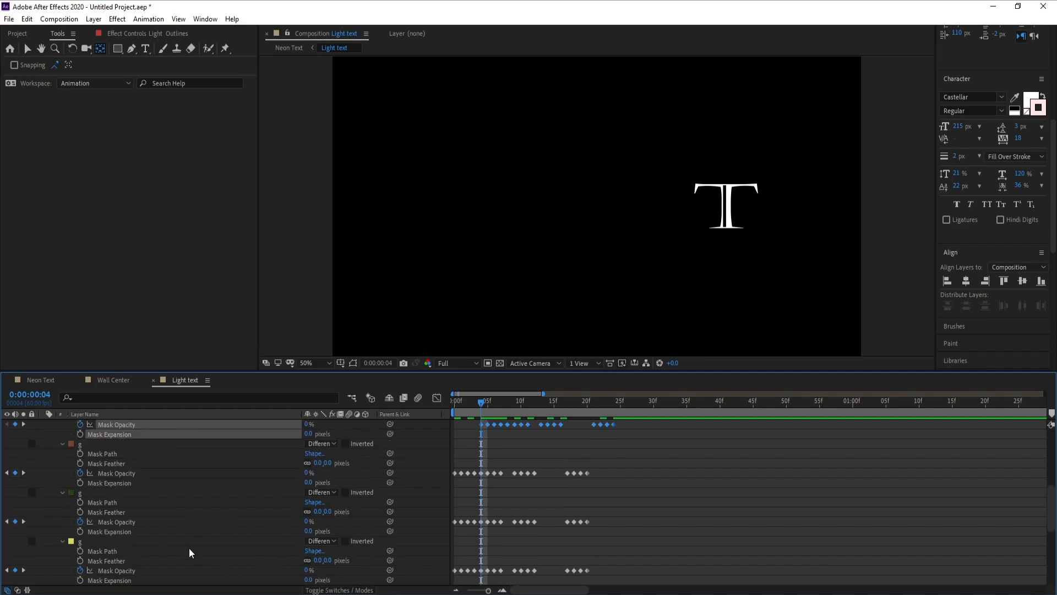
click(190, 549)
scroll(176, 552, down, 5)
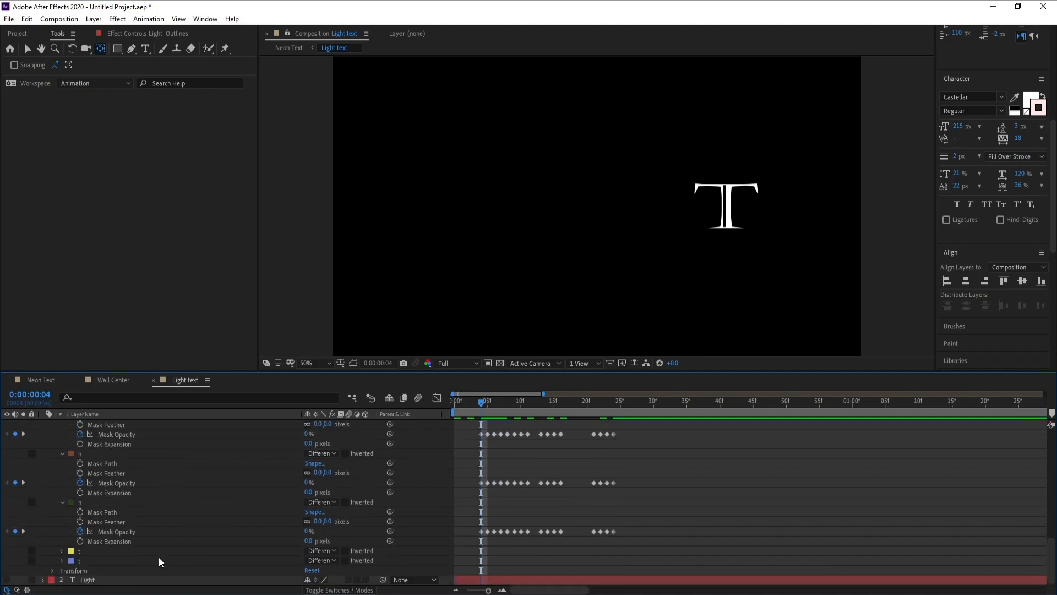
scroll(72, 569, down, 1)
click(61, 561)
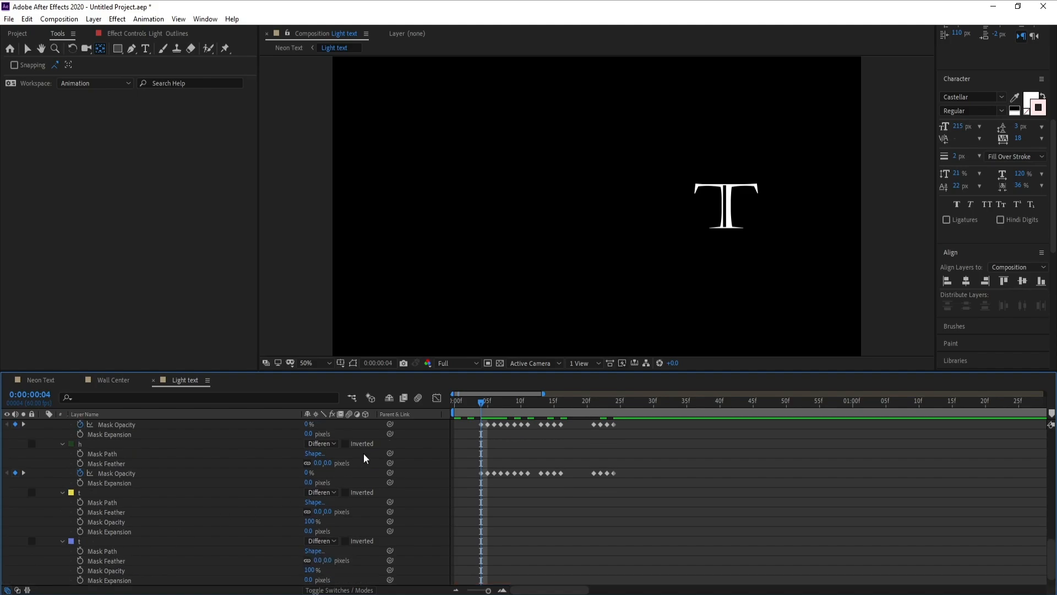
drag(486, 404, 507, 408)
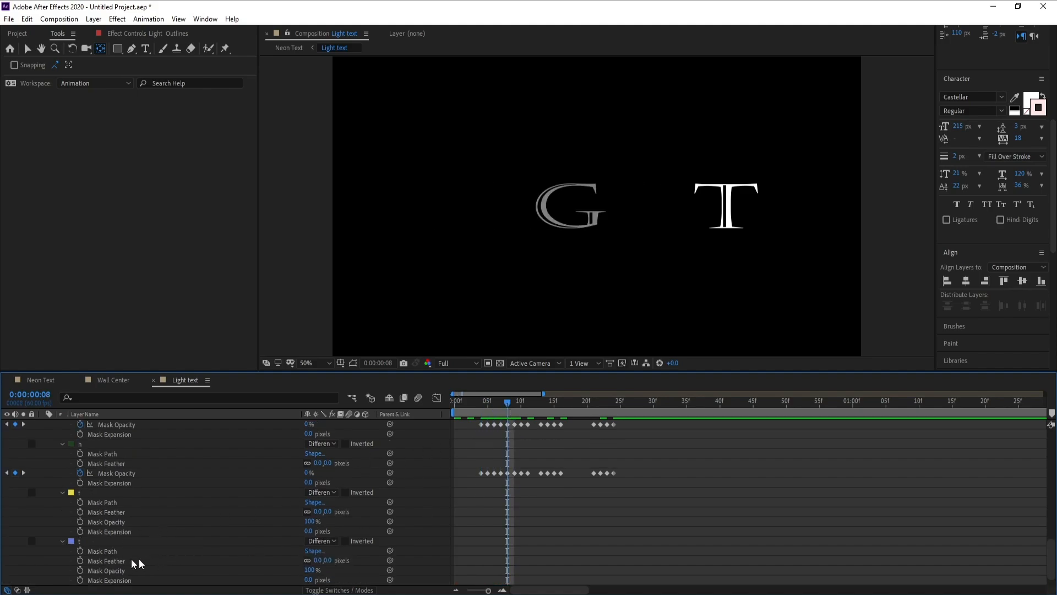
click(101, 522)
key(ctrl+v)
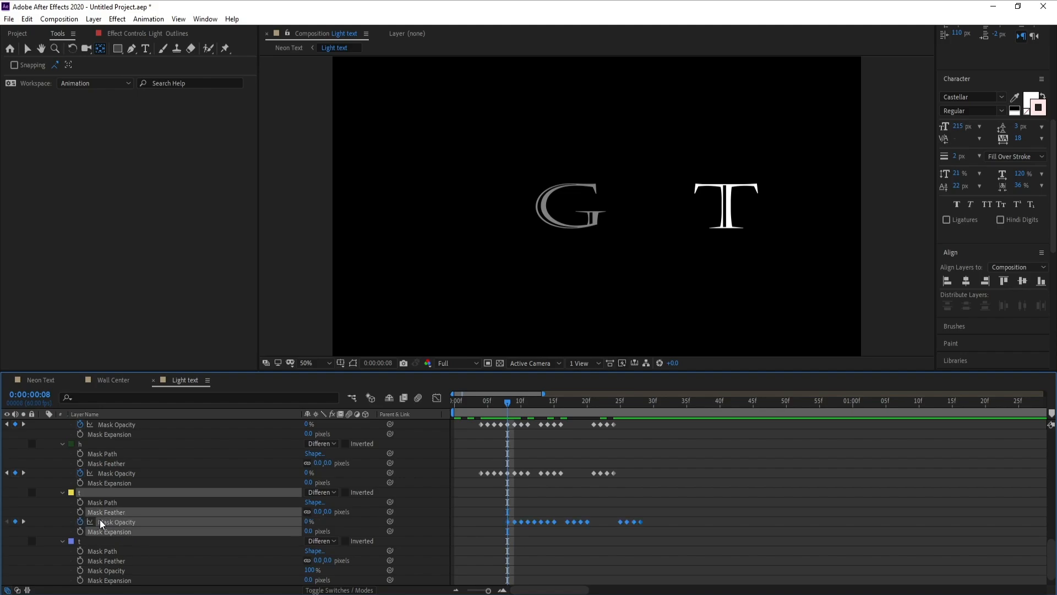
click(120, 572)
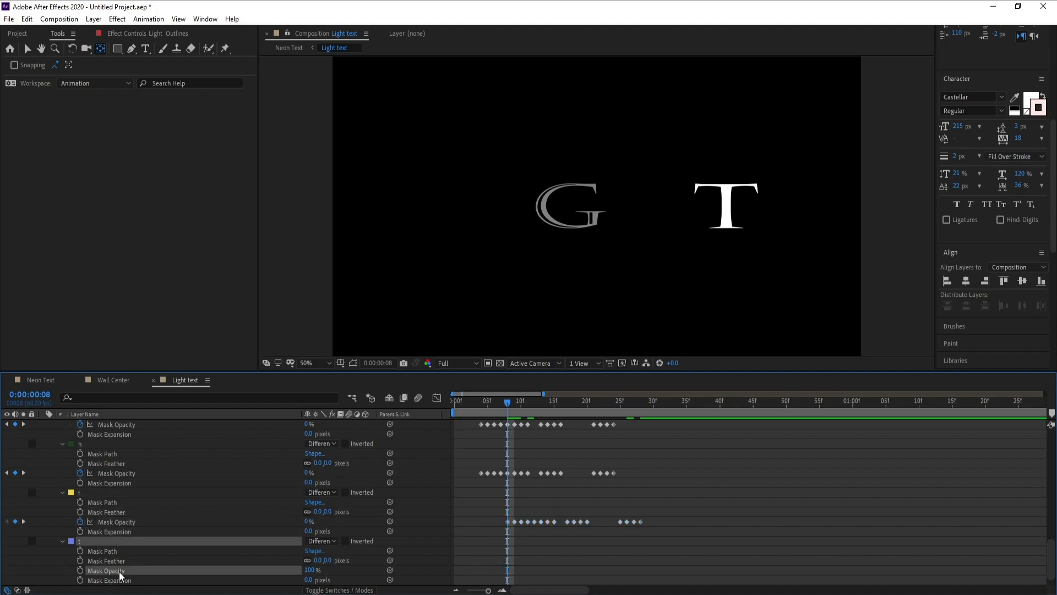
key(ctrl+v)
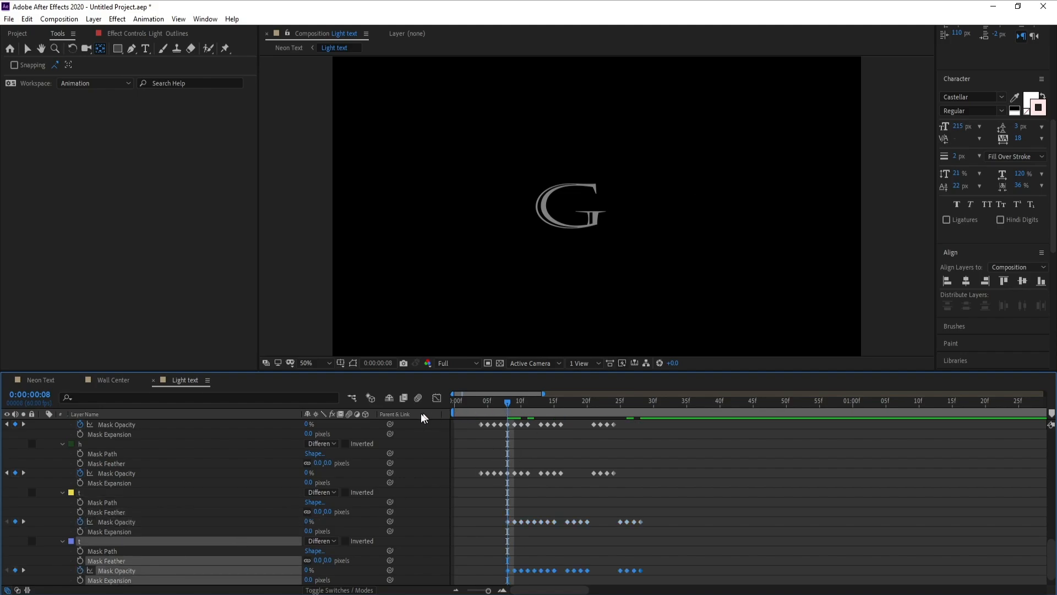
Step: Preview the flicker of the whole word from the start, stop at frame 12 and select the Light Outlines layer
key(Home)
key(space)
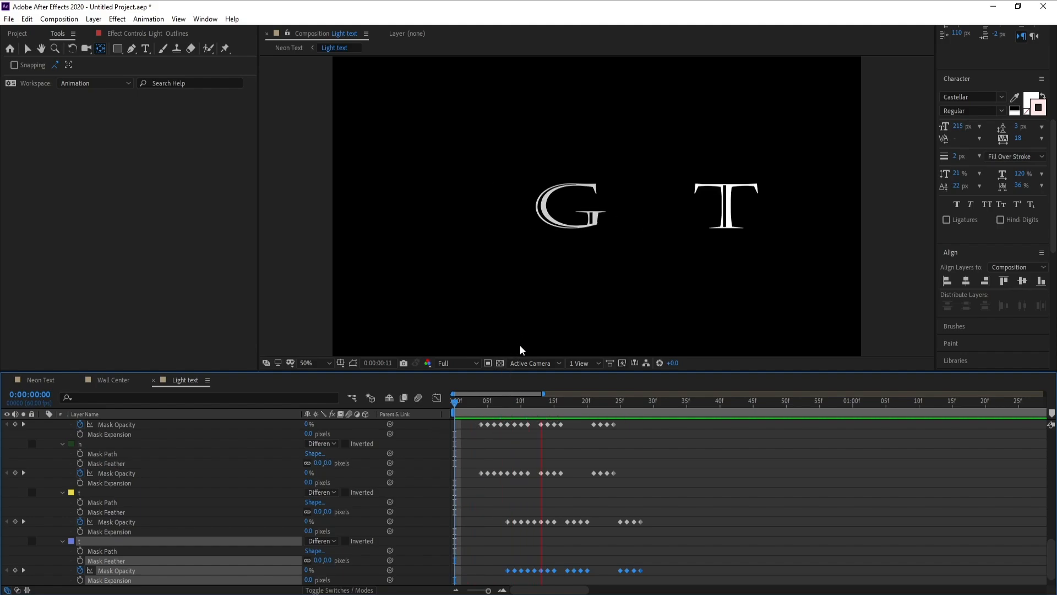
key(space)
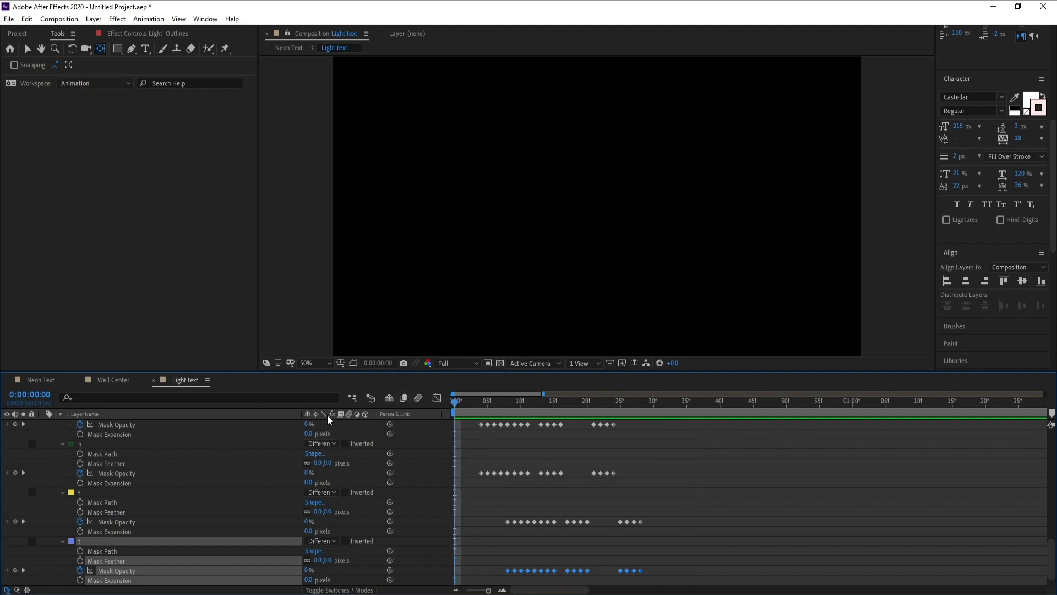
key(space)
key(space)
scroll(158, 501, up, 6)
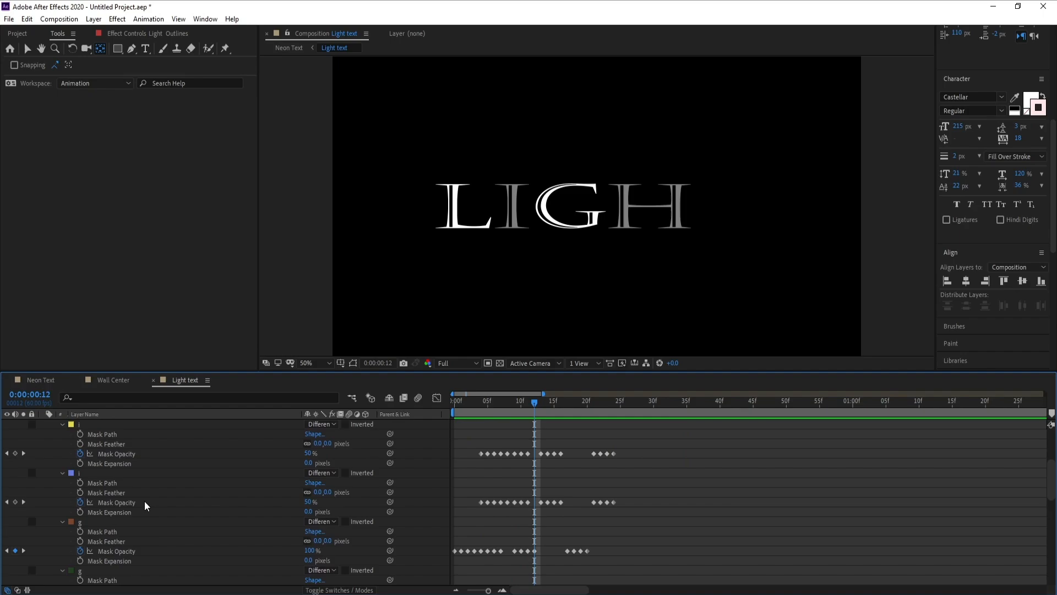
click(104, 426)
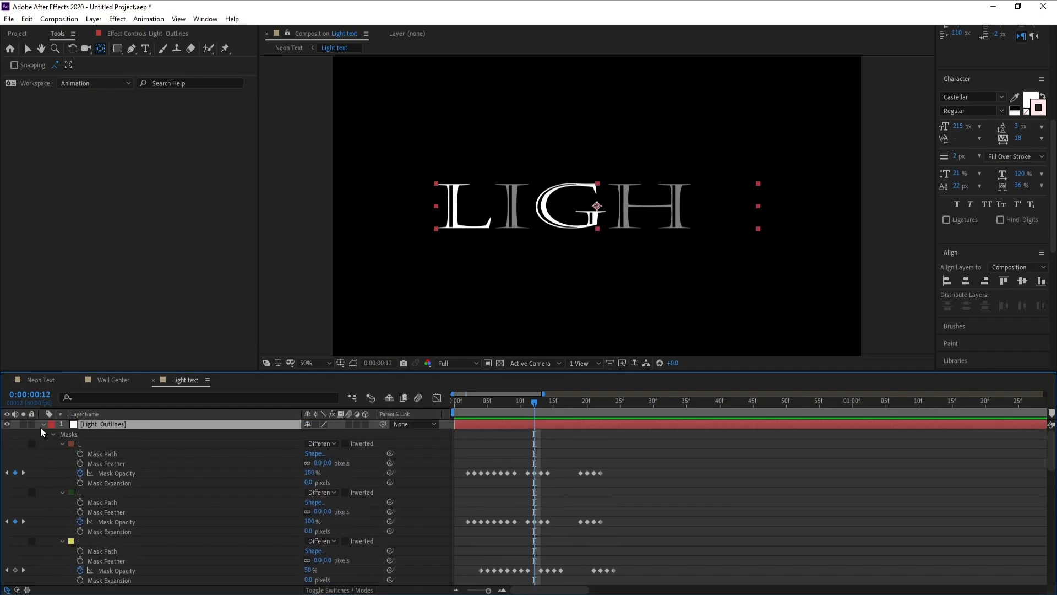
key(u)
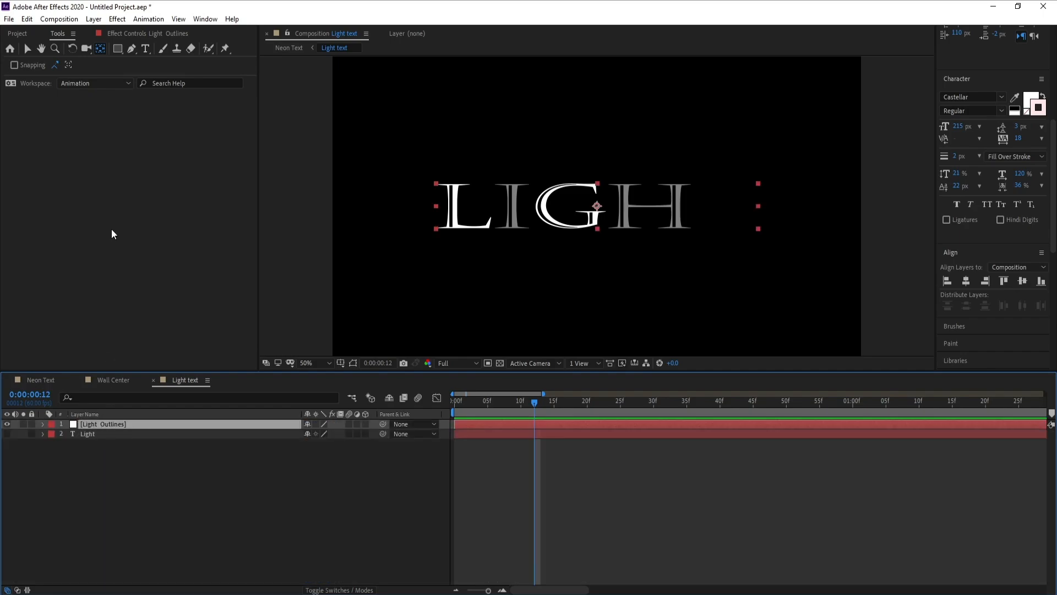
click(117, 19)
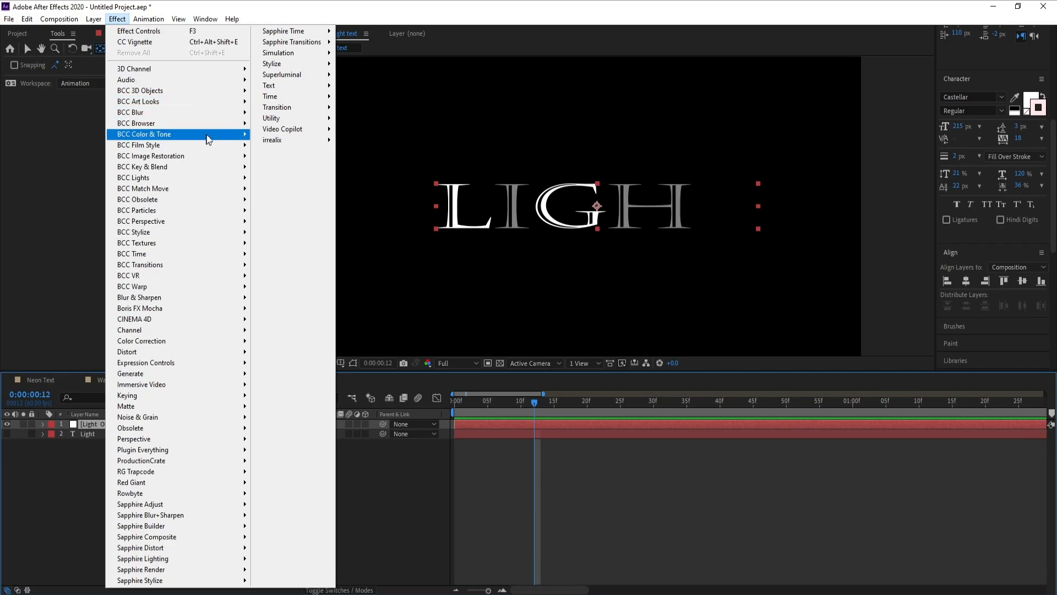
click(279, 127)
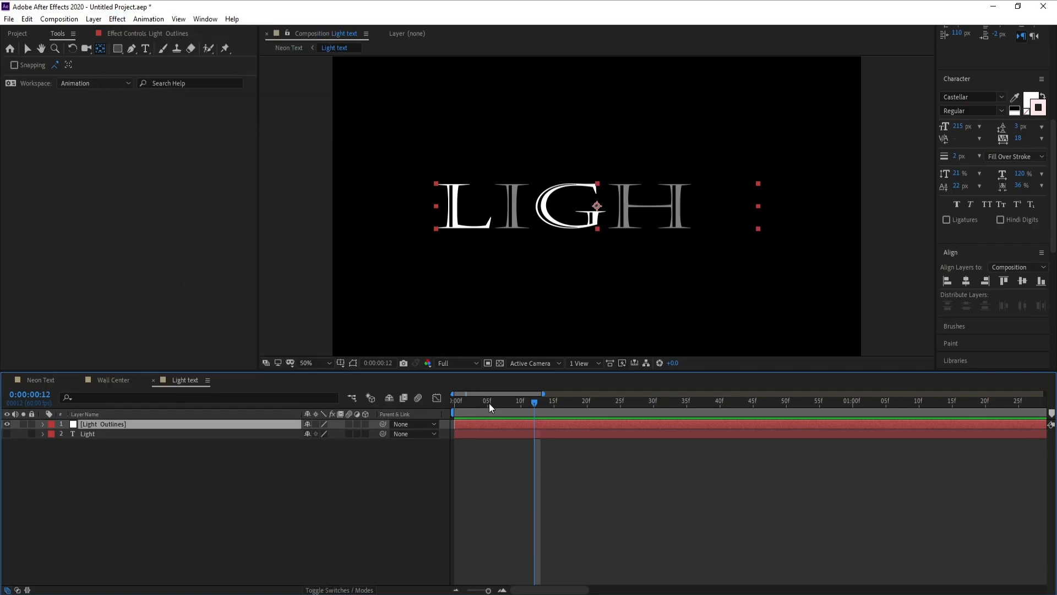
click(520, 407)
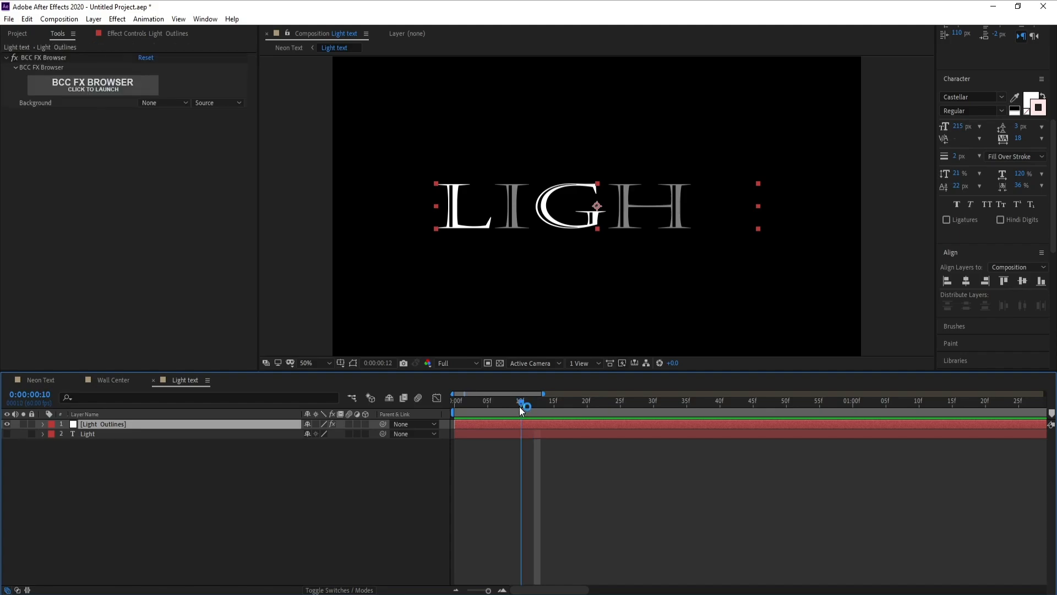
click(44, 59)
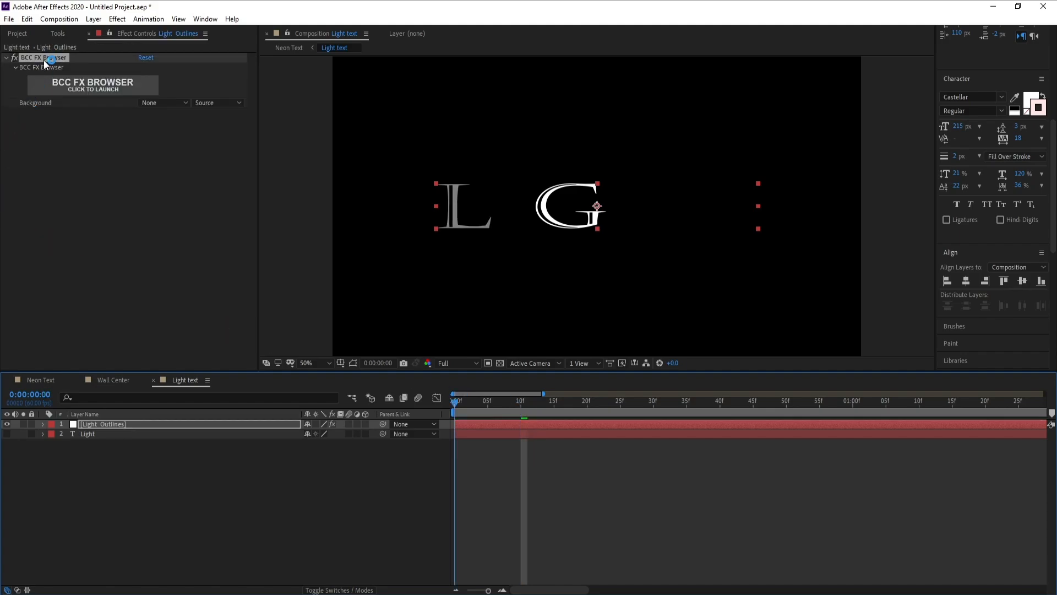
key(Delete)
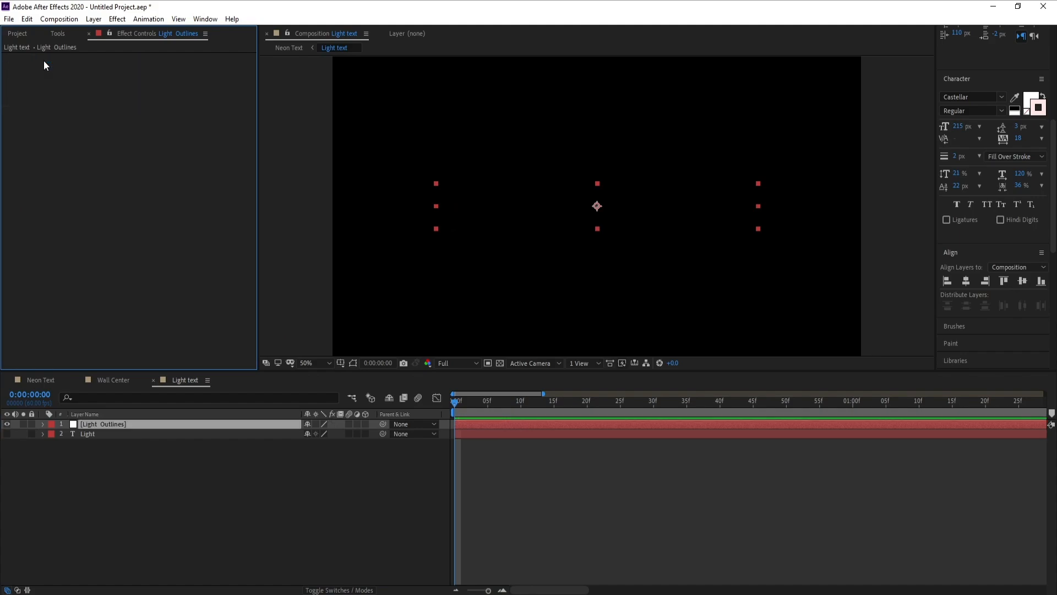
Step: Apply the Video Copilot Saber effect to the Light Outlines layer at frame 10 and set its Core Type to Layer Masks
click(520, 408)
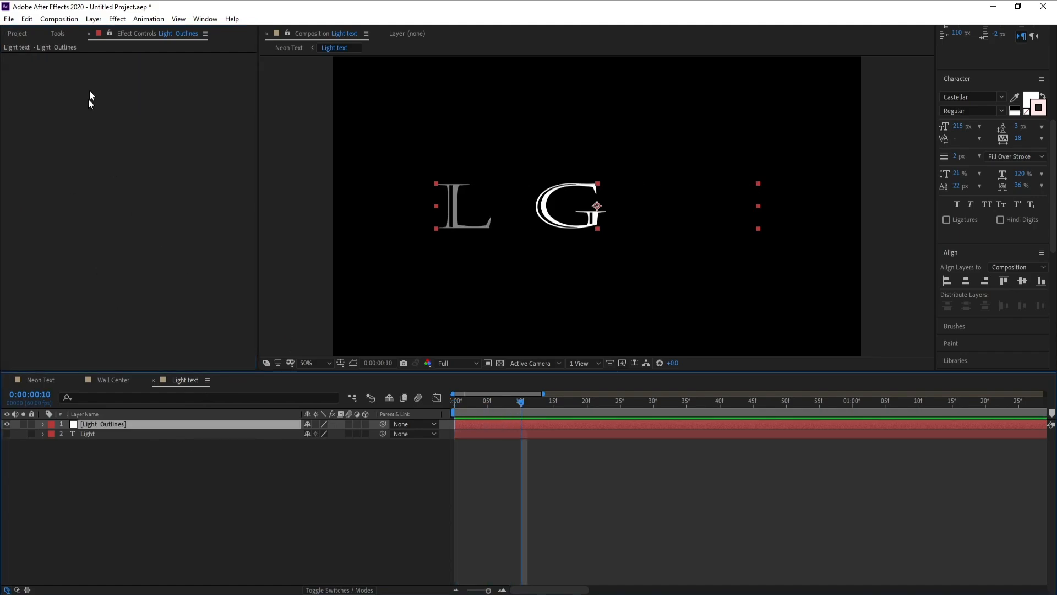
click(118, 19)
mouse_move(292, 129)
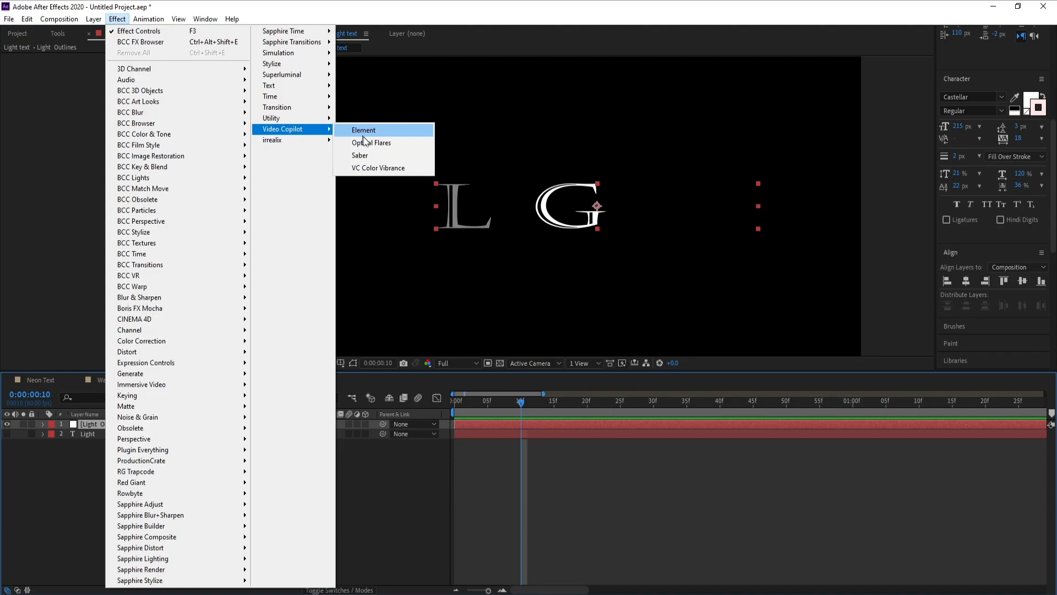
click(377, 155)
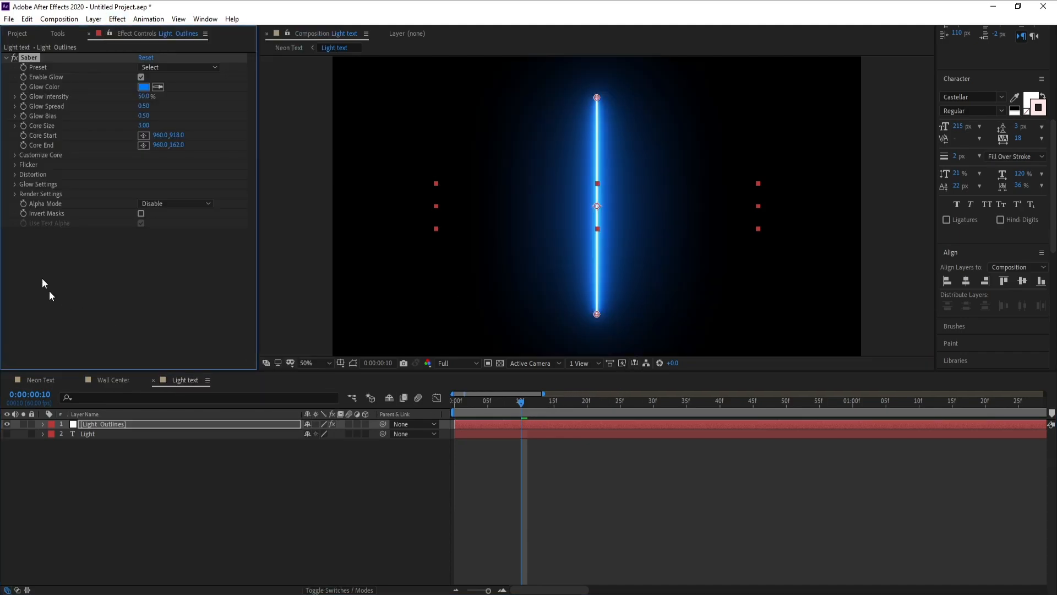
click(14, 156)
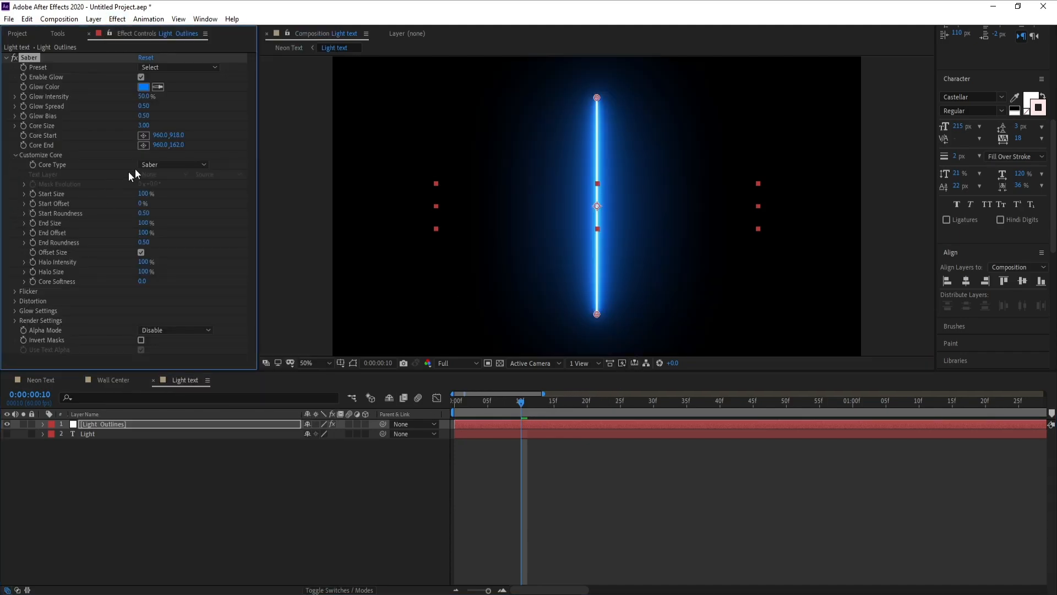
click(150, 165)
click(167, 190)
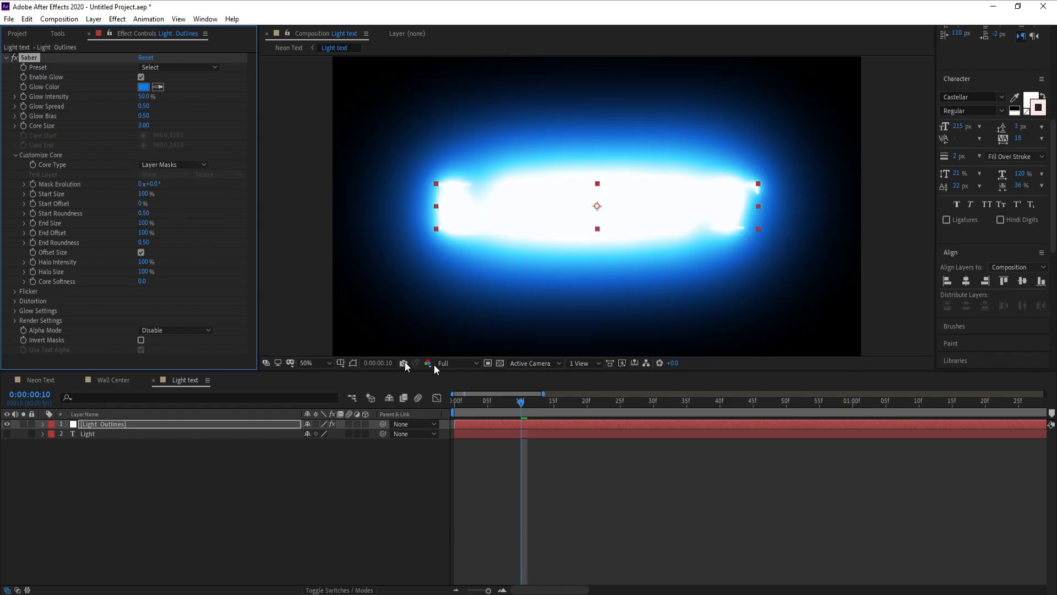
Step: Give the Saber effect the Neon preset and set its Alpha Mode to Mask Core
click(169, 69)
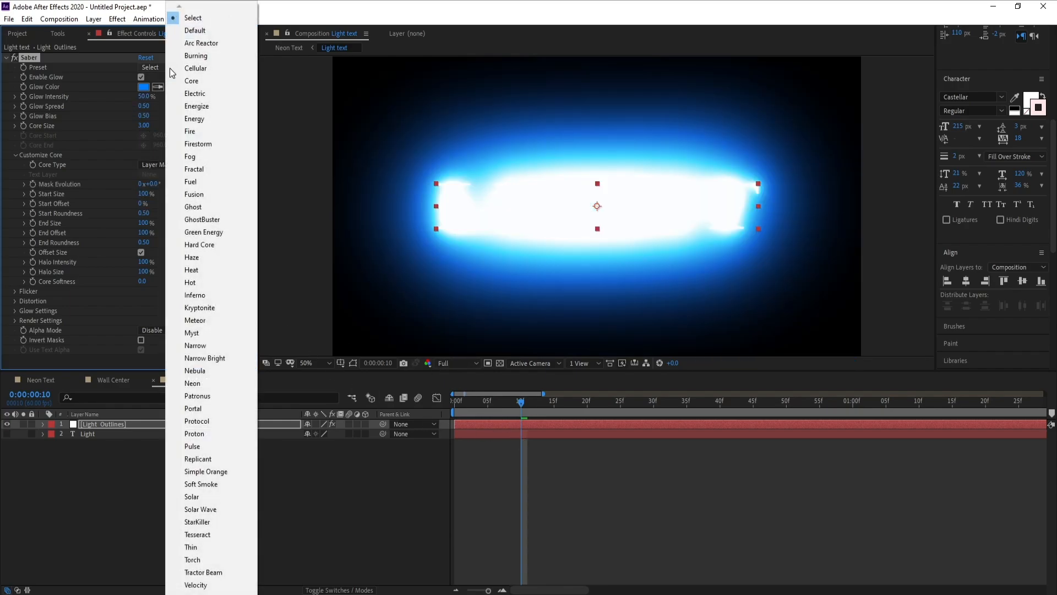
click(216, 383)
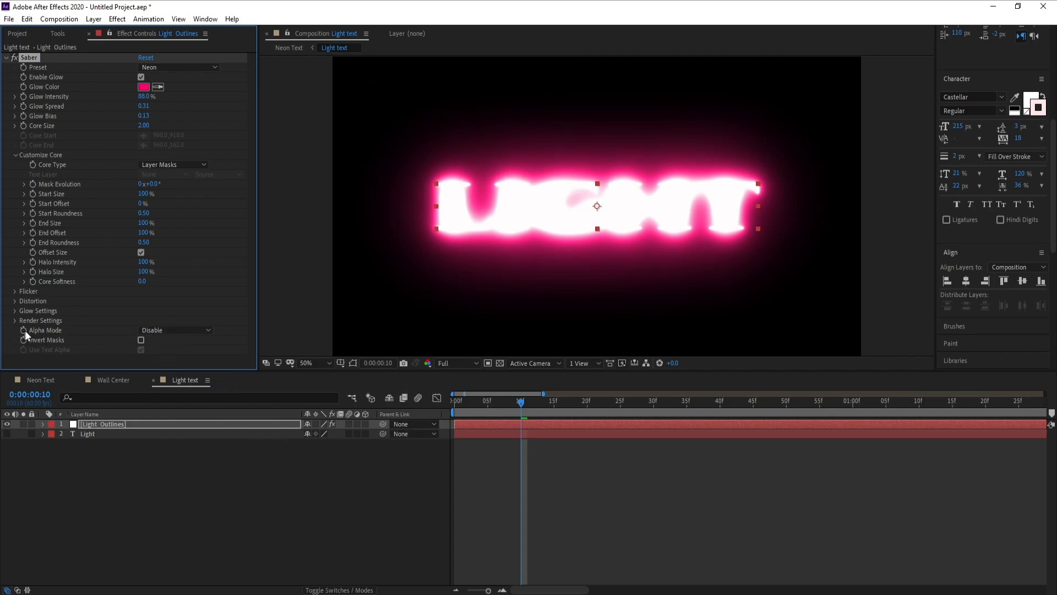
click(187, 330)
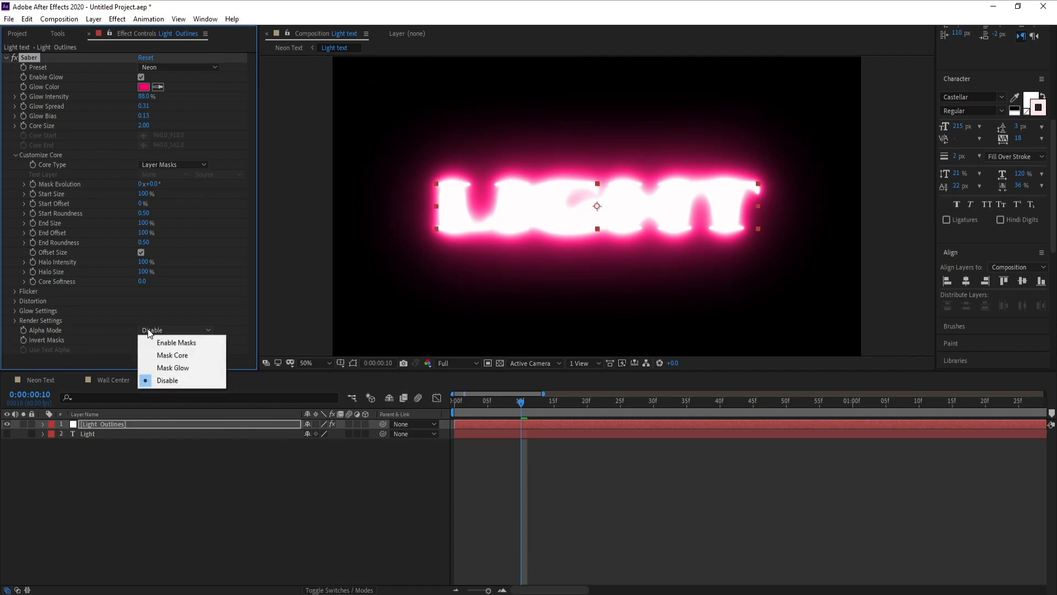
click(191, 358)
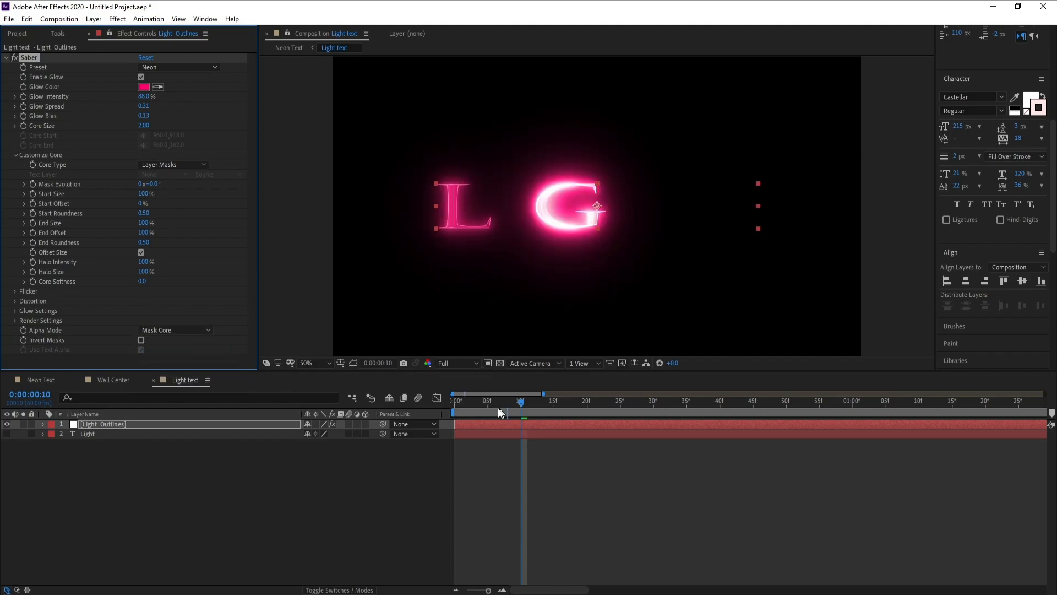
Step: Preview the neon flicker from the start and move to frame 32
click(451, 414)
key(space)
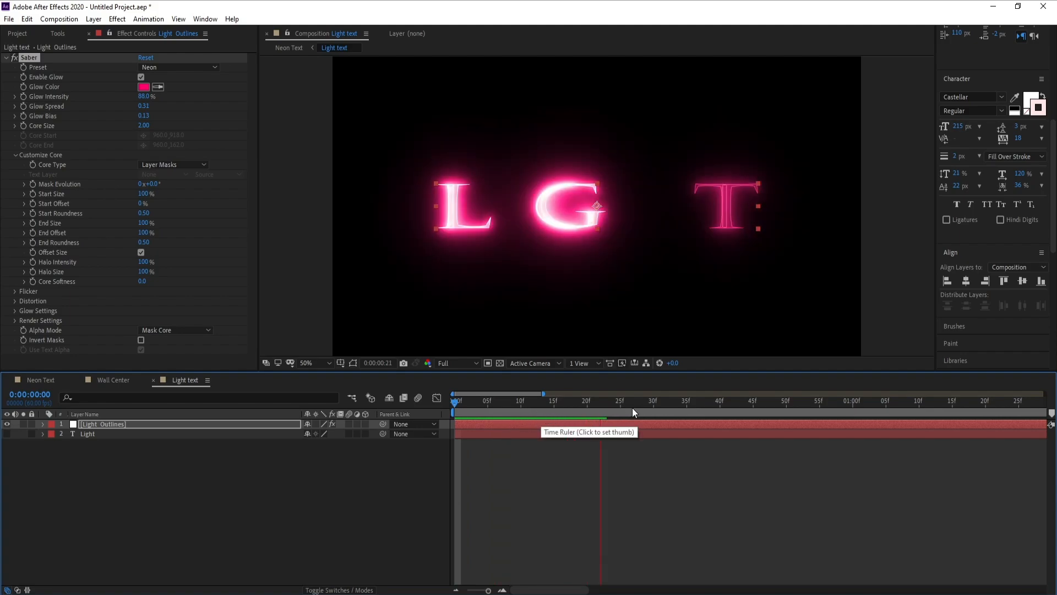
drag(642, 407, 665, 406)
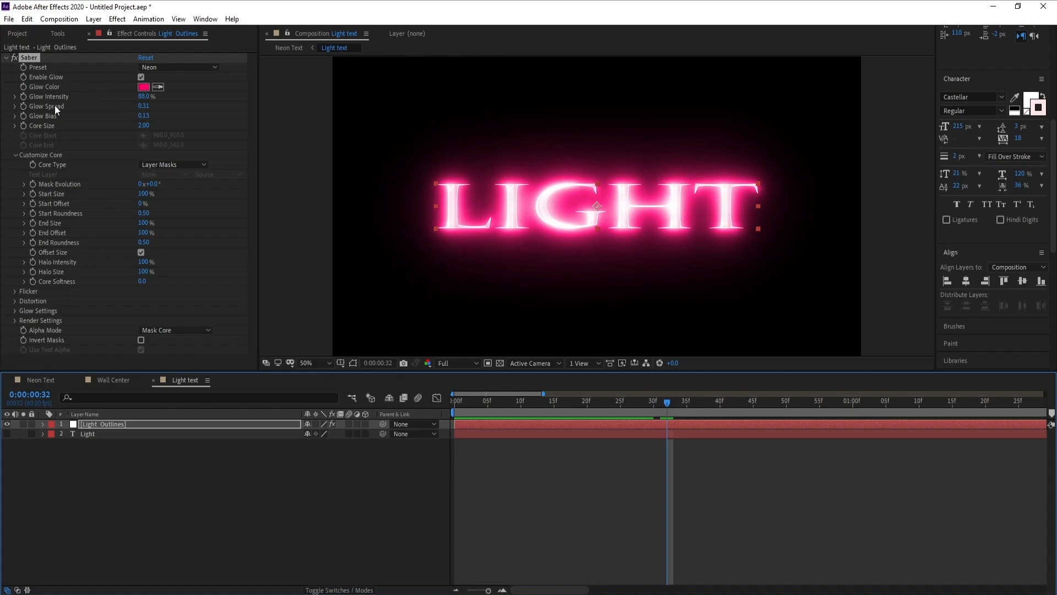
Step: Set Saber's Glow Intensity to 63%, Core Size to 2.70, Glow Bias to 0.20 and Glow Spread to 0.51, and preview the flicker
drag(143, 96, 134, 103)
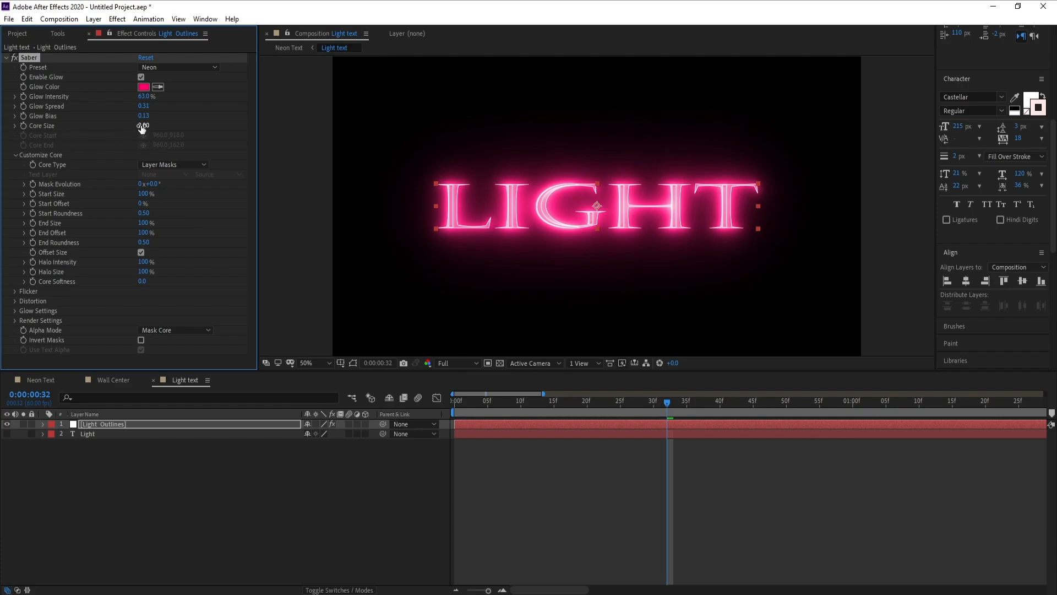
drag(149, 126, 151, 126)
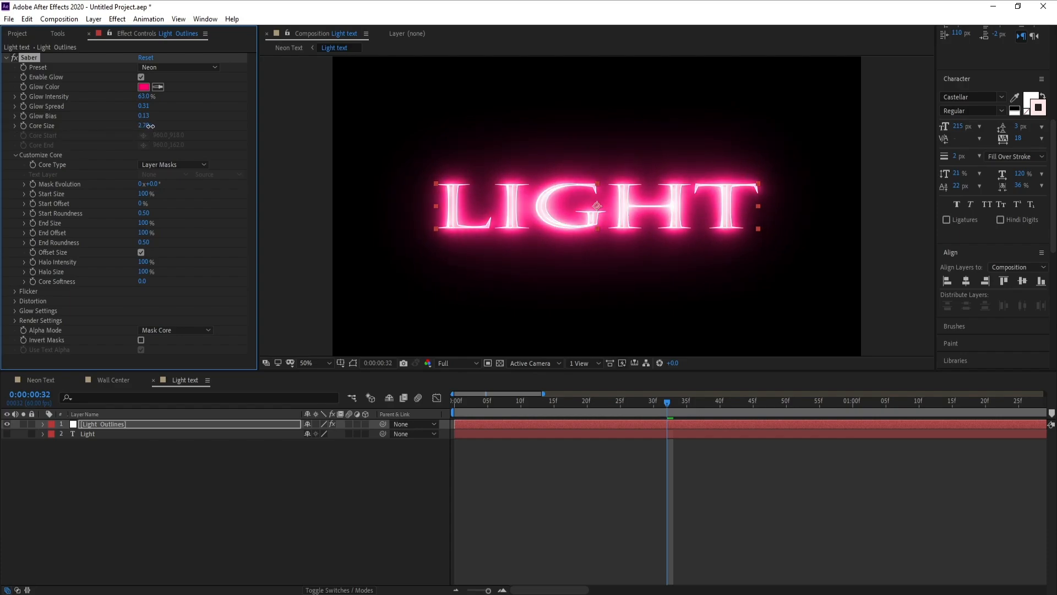
drag(144, 117, 158, 108)
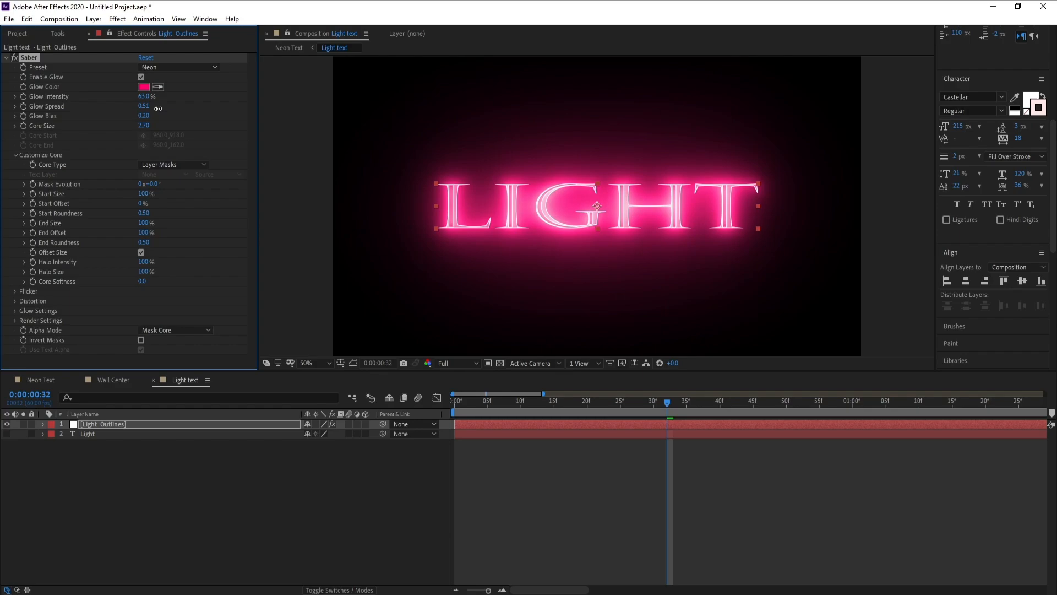
click(560, 414)
key(space)
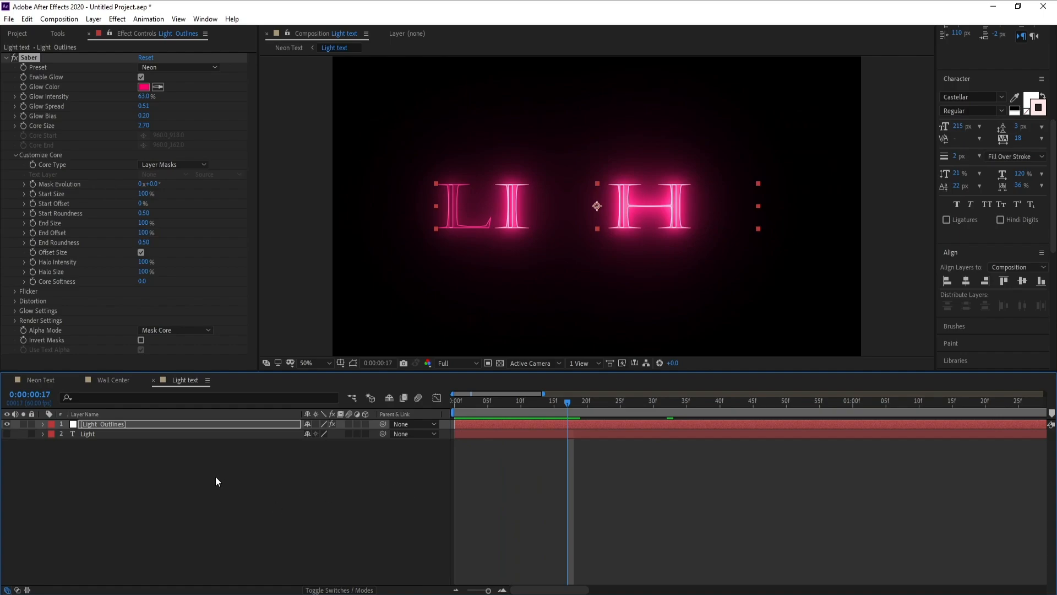
Step: Make the Light text layer visible and solo it
click(88, 434)
click(7, 433)
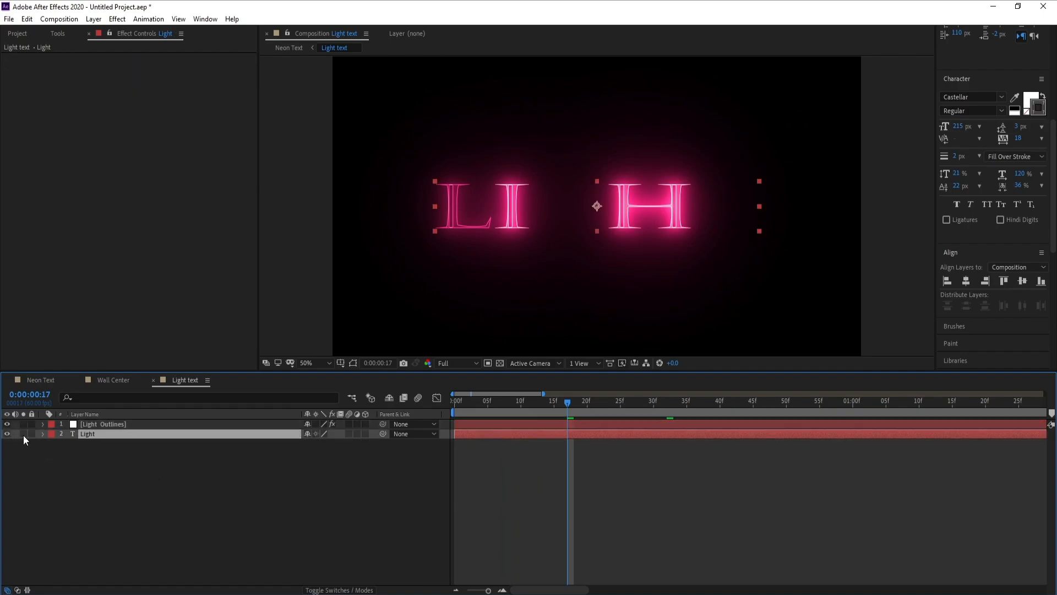
click(23, 434)
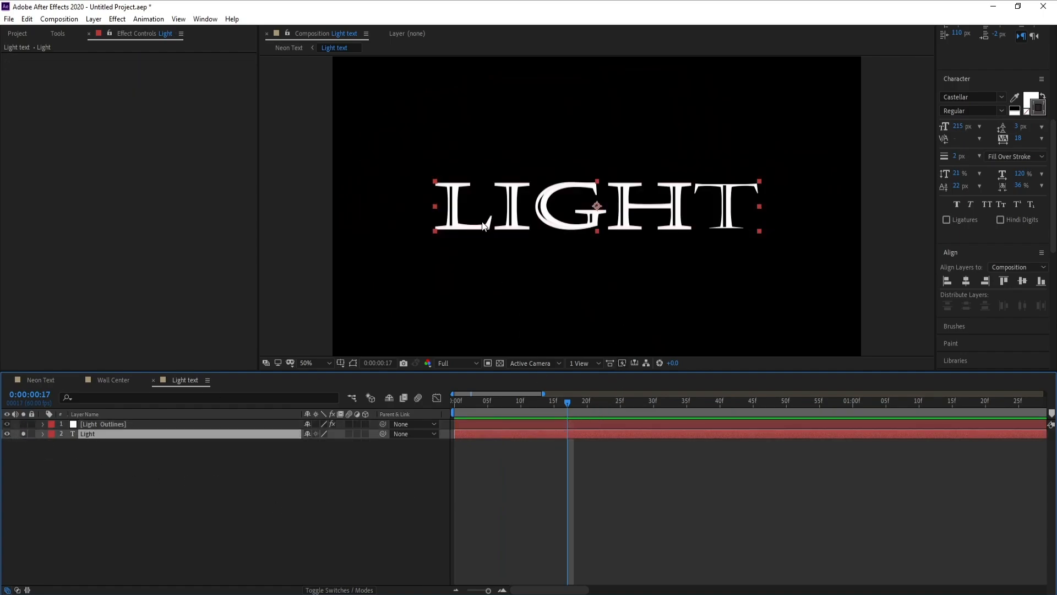
click(1027, 99)
click(1035, 99)
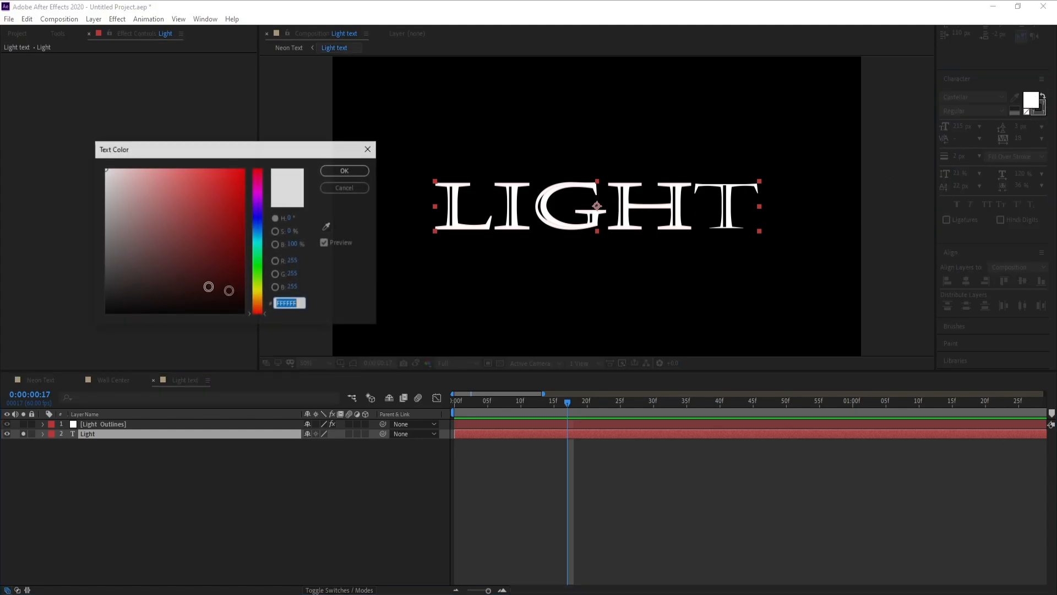
drag(228, 289, 354, 410)
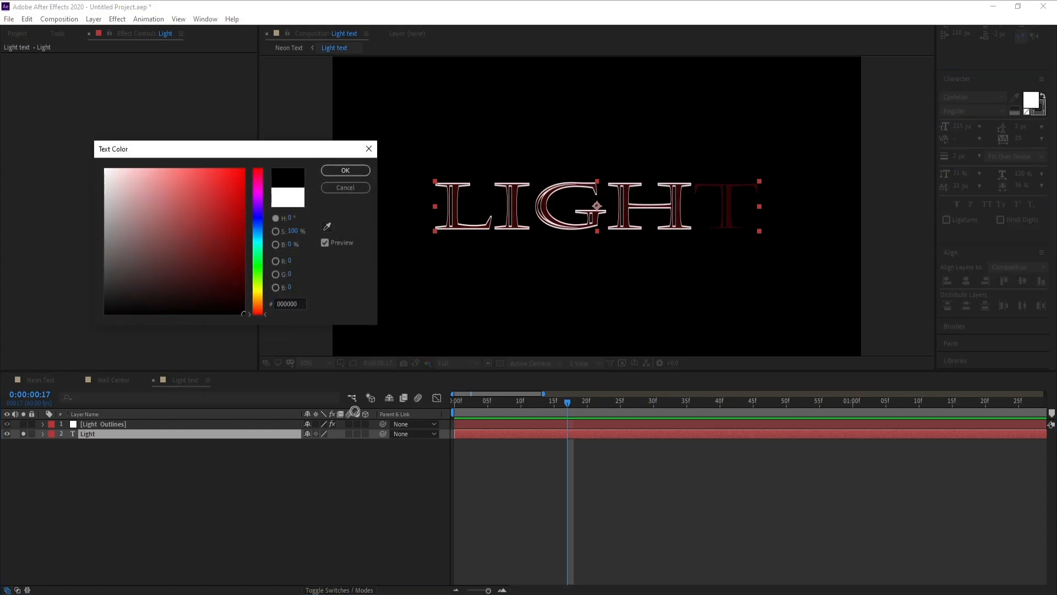
click(359, 186)
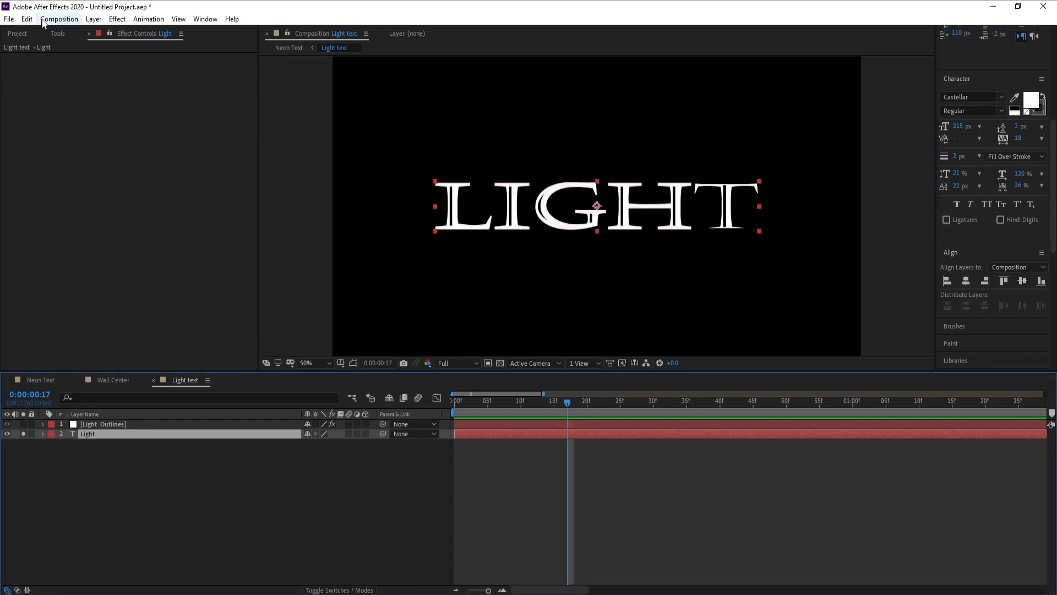
Step: Select all characters of the Light text with the Type tool and set their fill color to black
click(58, 34)
click(144, 50)
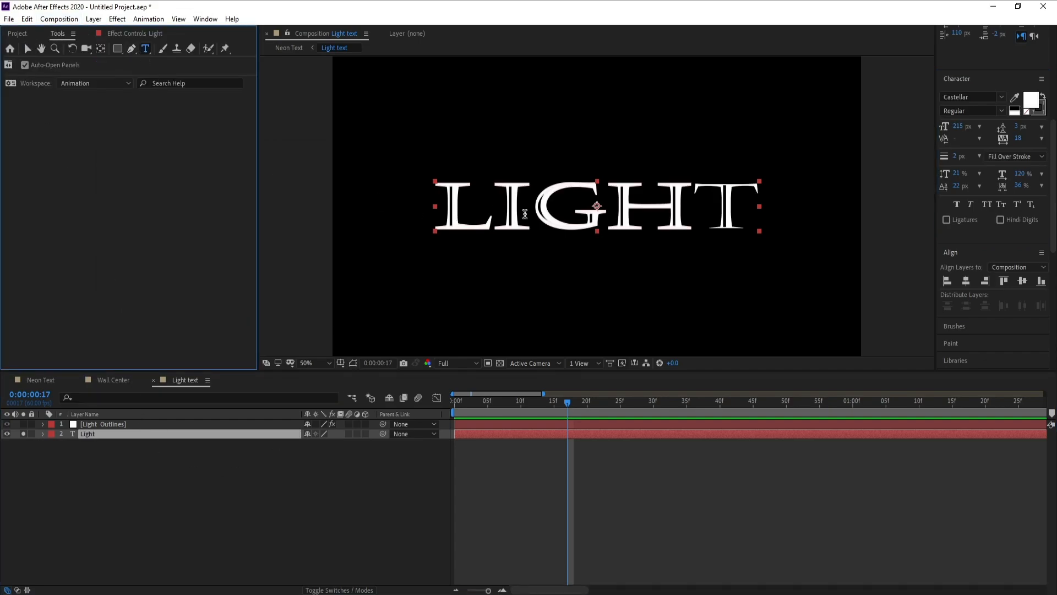
click(525, 214)
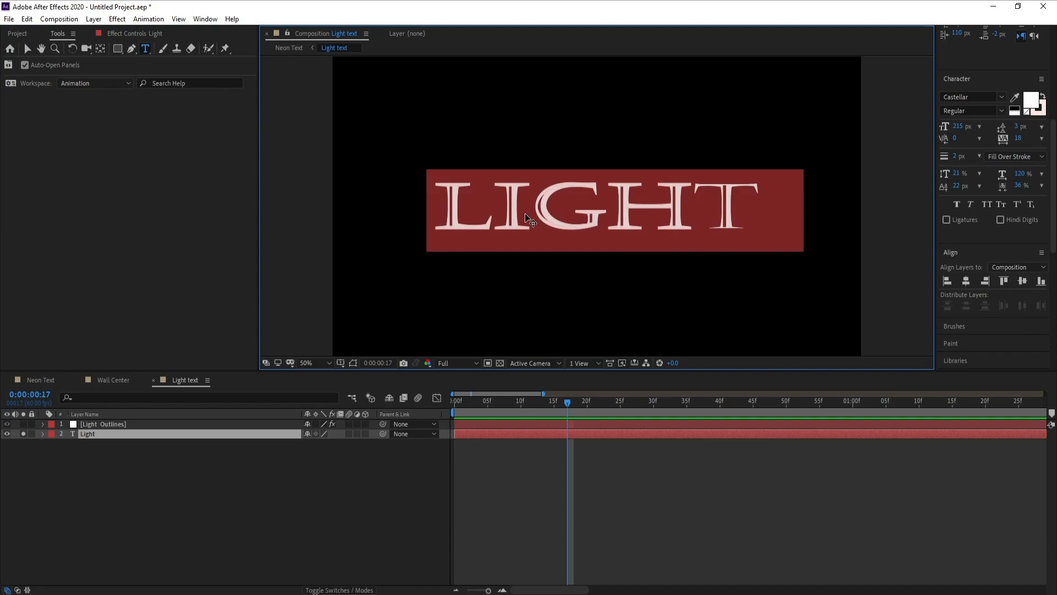
key(ctrl+a)
click(1031, 100)
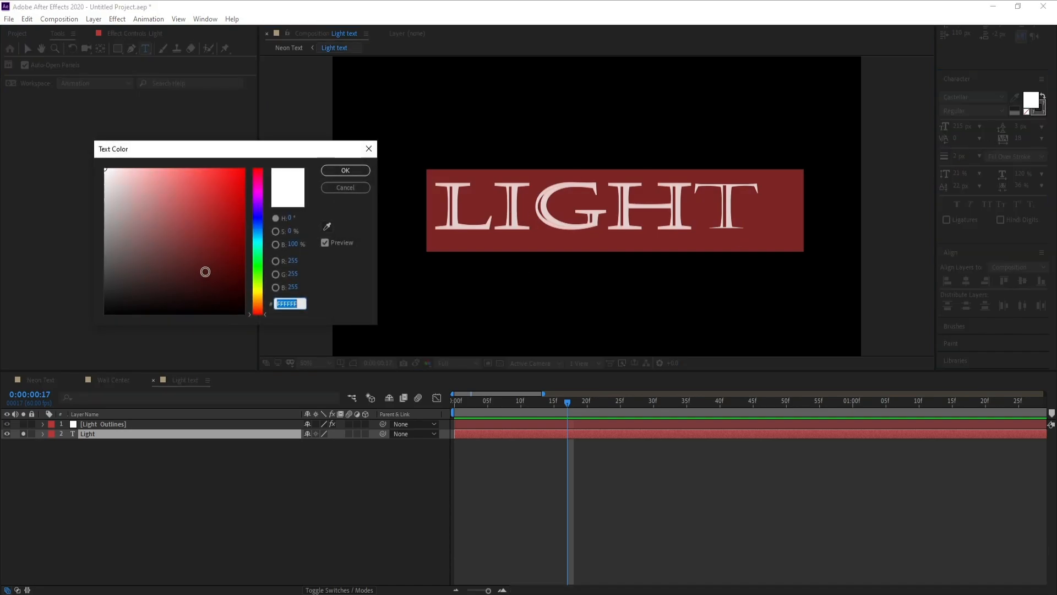
drag(205, 272, 284, 336)
click(345, 170)
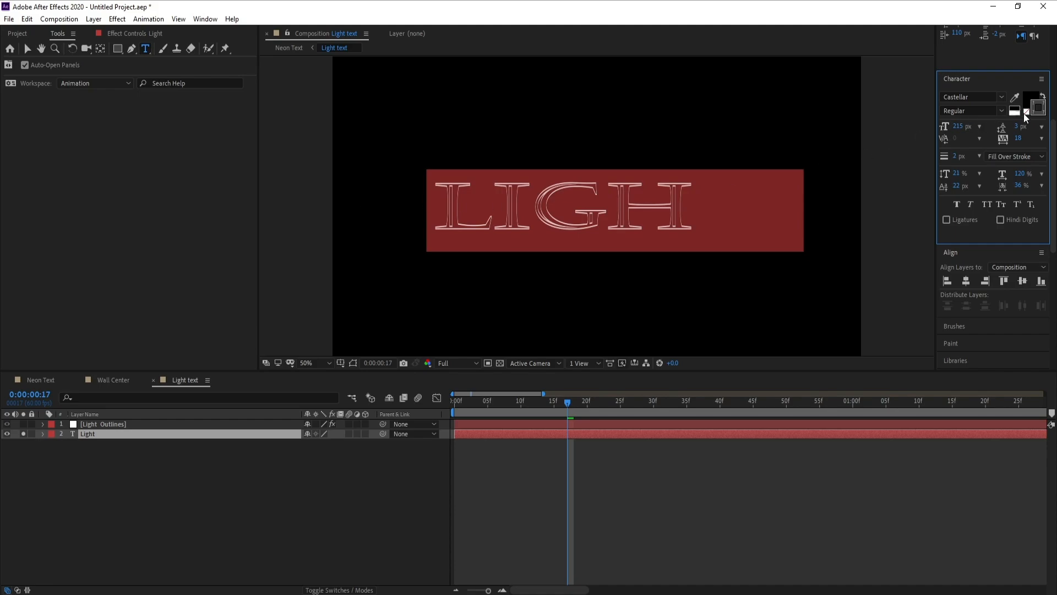
Step: Set the selected text's stroke color to black (000000) and show the composition's transparency grid
click(1039, 114)
drag(231, 274, 314, 347)
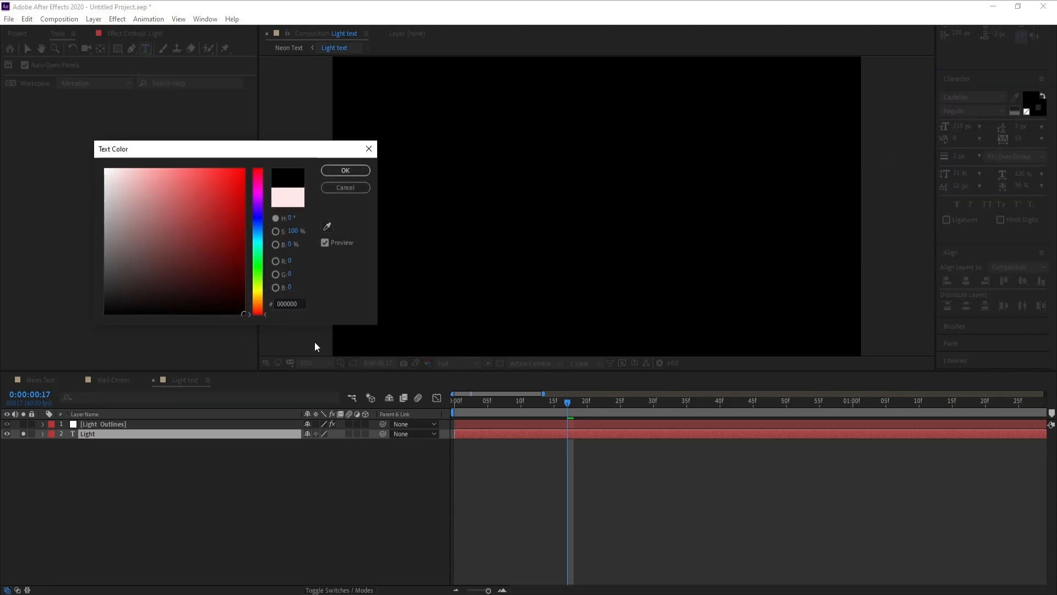
click(345, 170)
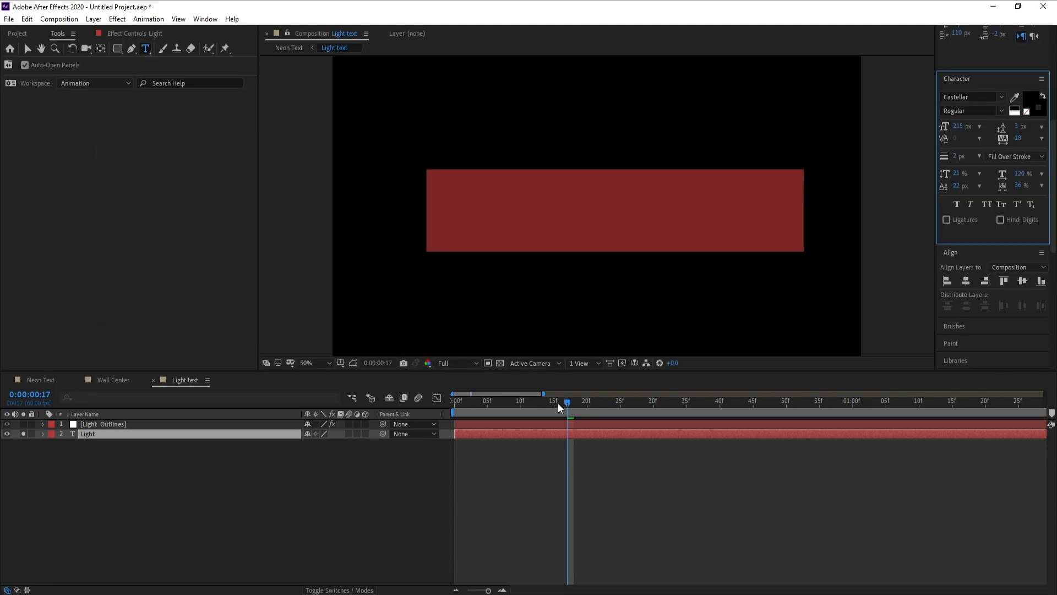
click(499, 363)
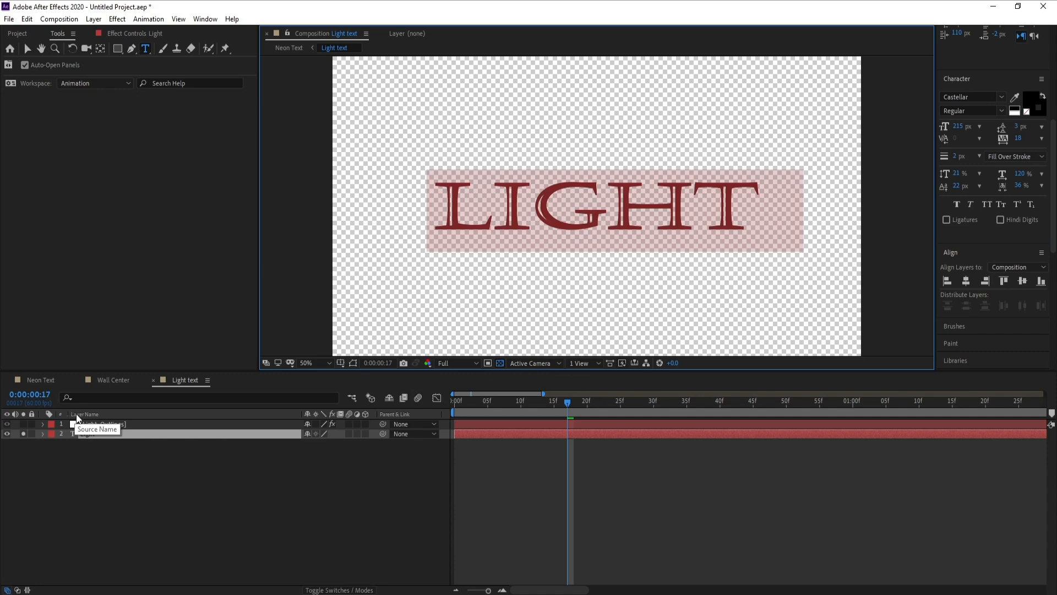
Step: Set the Composite Settings in Saber's Render Settings to Transparent on the Light Outlines layer
click(88, 424)
click(131, 33)
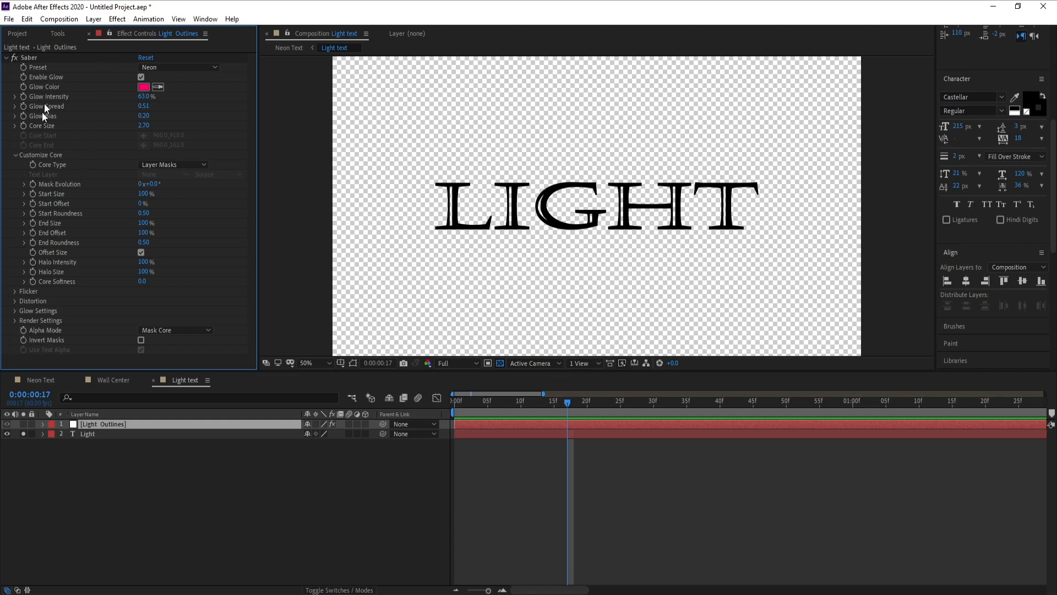
click(13, 320)
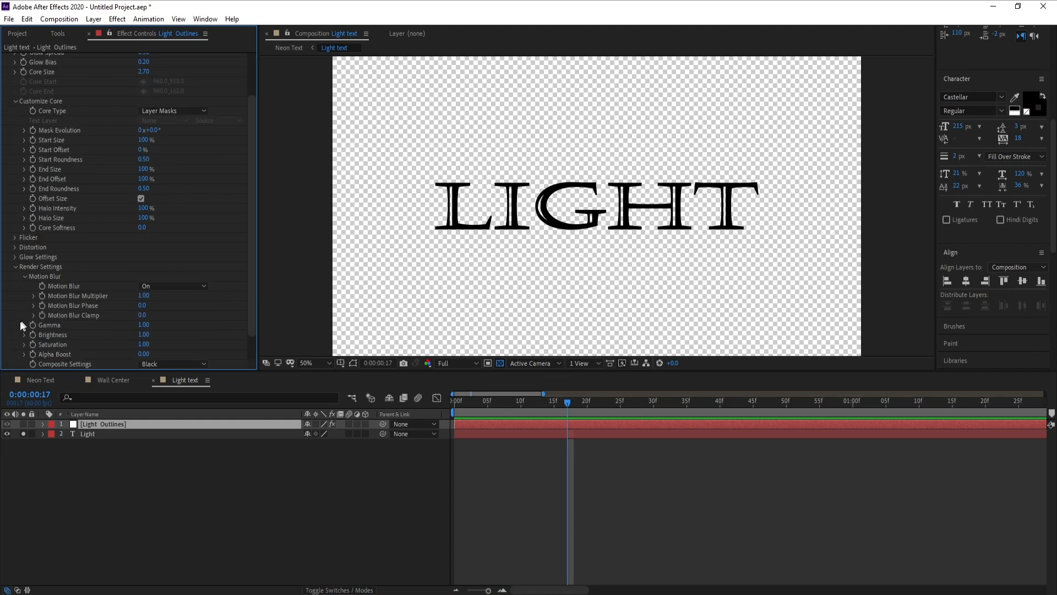
click(157, 365)
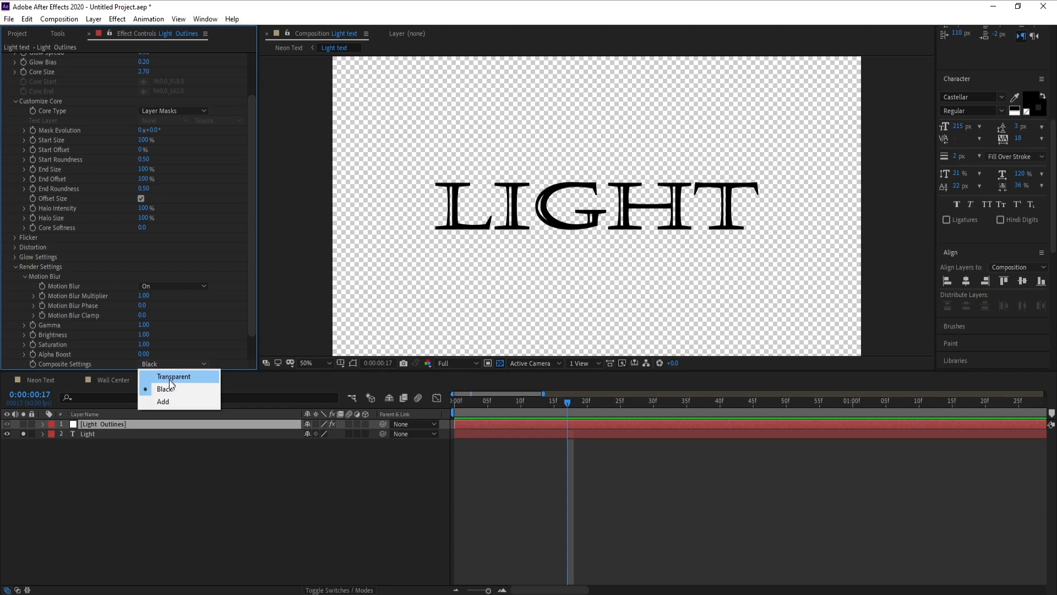
click(170, 377)
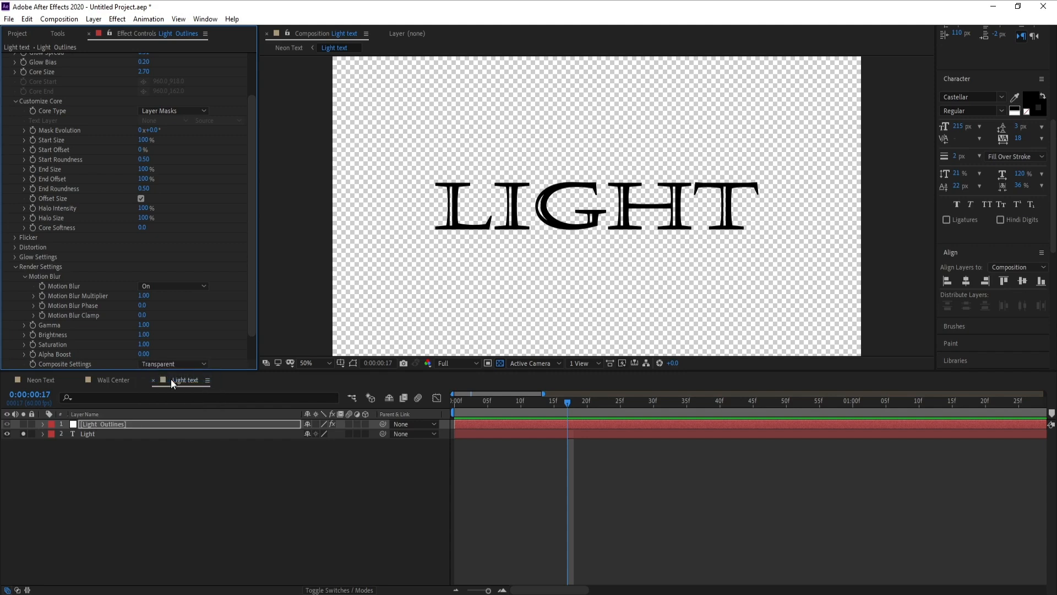
Step: Add a Bevel and Emboss layer style to the Light text layer
click(97, 437)
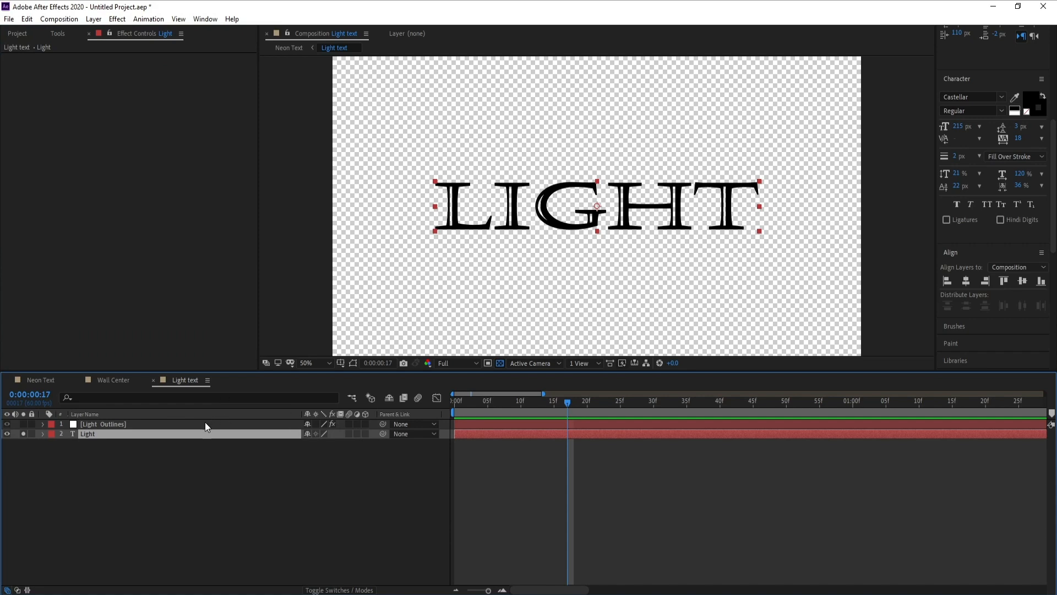
right_click(88, 436)
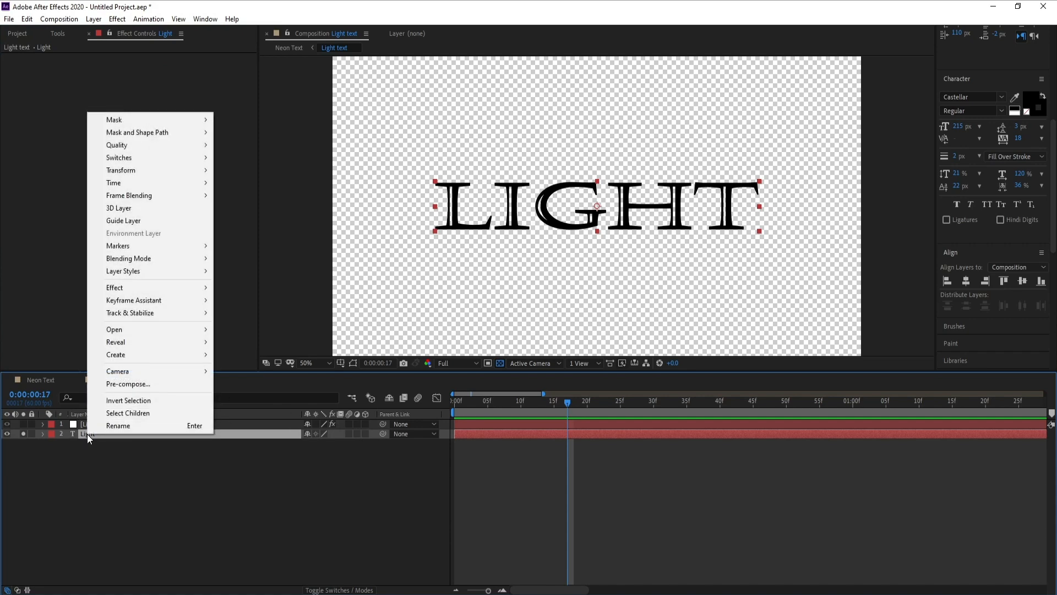
mouse_move(145, 355)
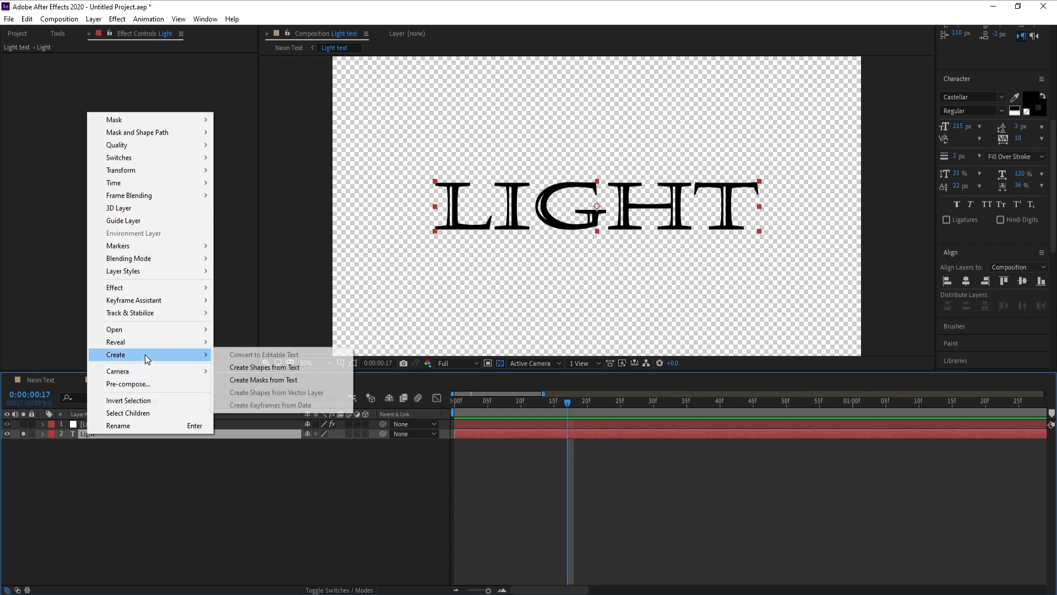
mouse_move(168, 272)
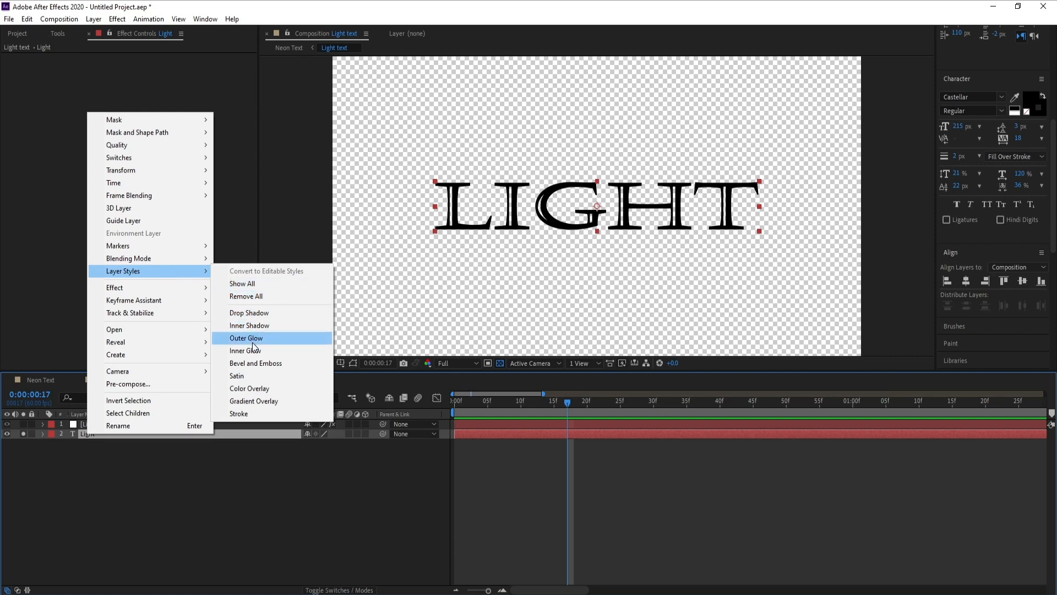
click(263, 368)
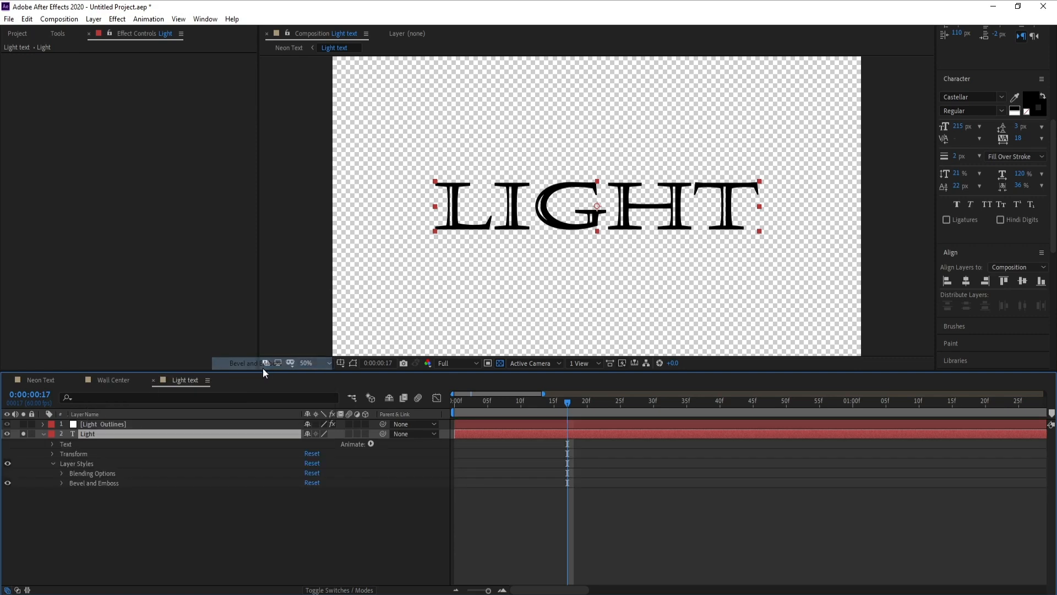
Step: Set the Bevel and Emboss Size to 24 and Soften to 3.7 on the Light text layer
click(65, 489)
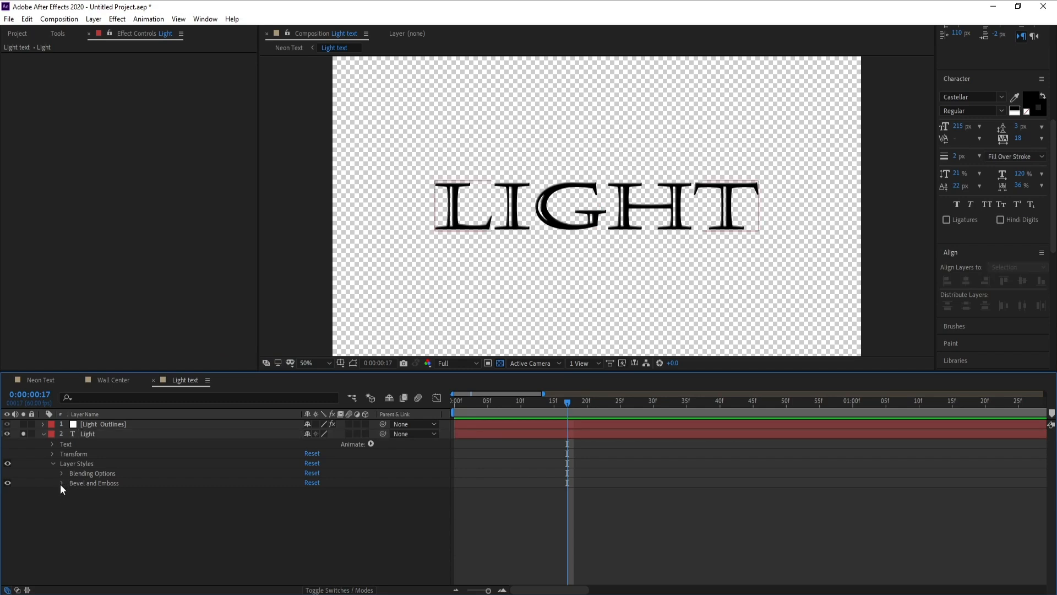
click(61, 483)
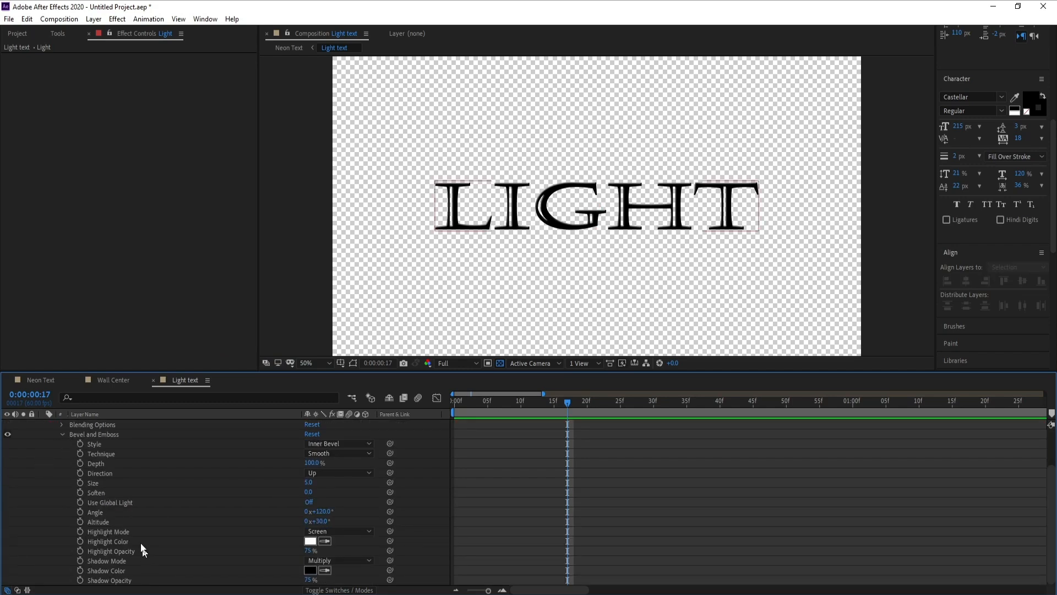
drag(308, 483, 321, 482)
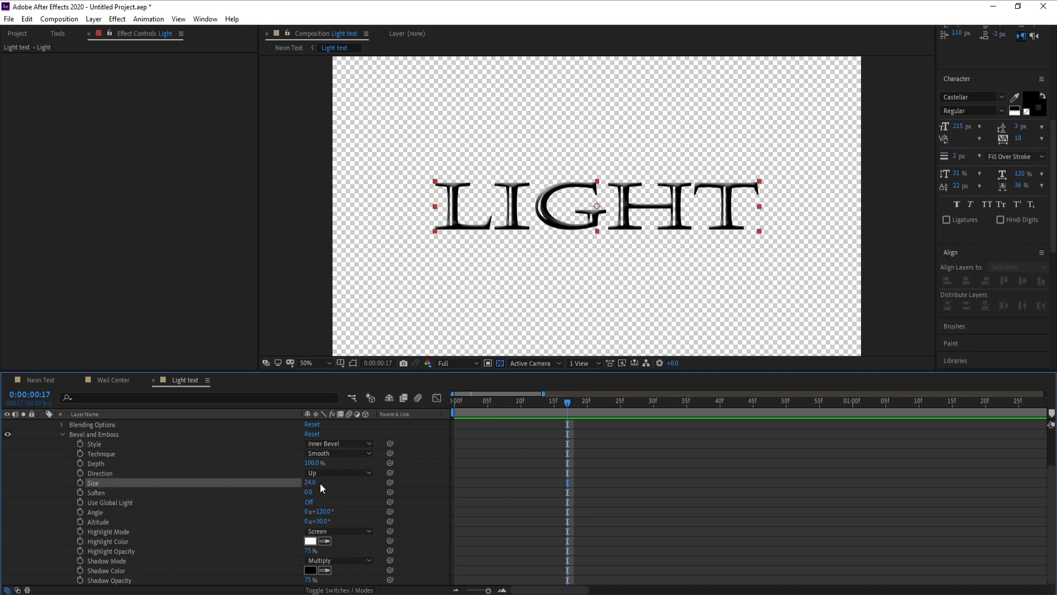
click(313, 492)
drag(313, 492, 326, 493)
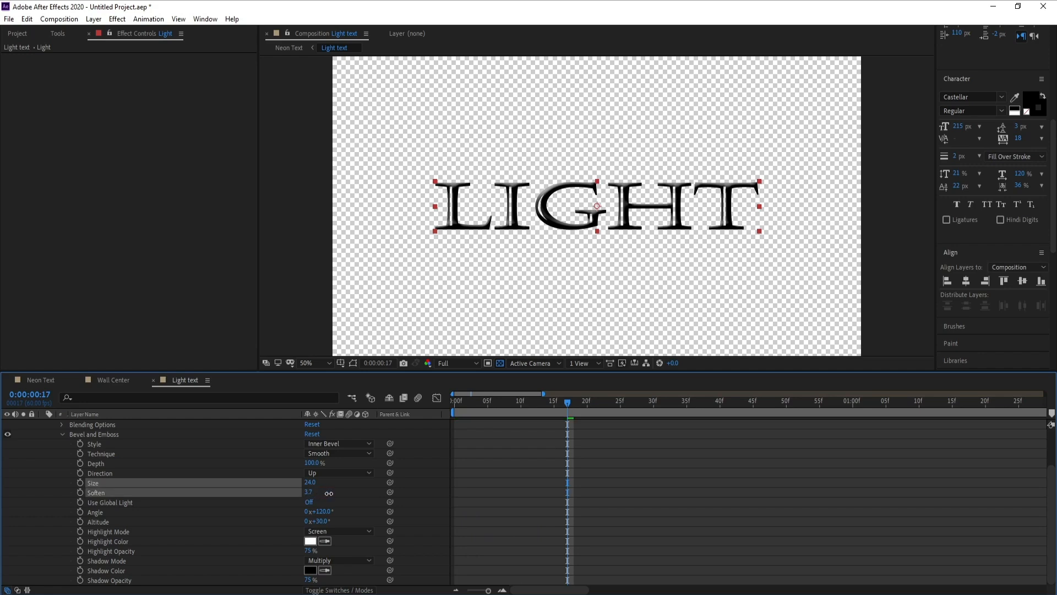
drag(328, 494, 328, 494)
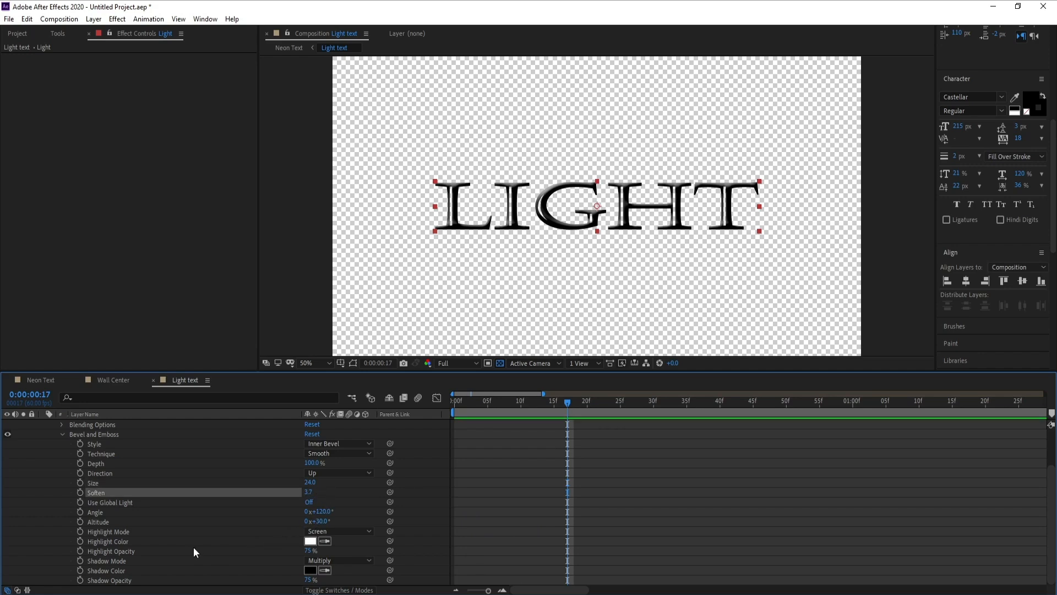
Step: Add a Drop Shadow layer style to the Light text layer and expand its properties
scroll(184, 546, up, 2)
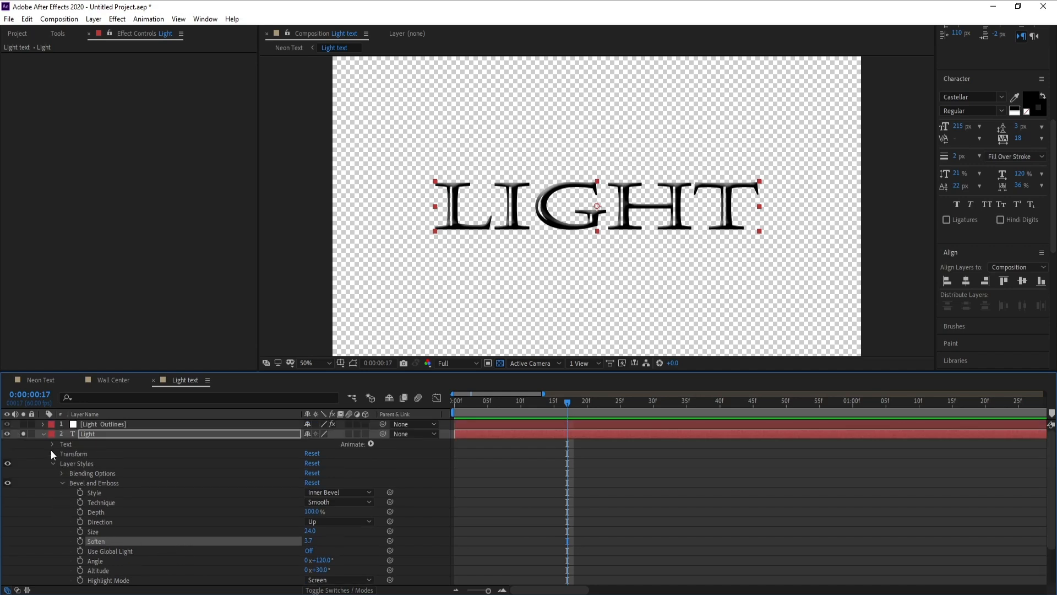
right_click(95, 432)
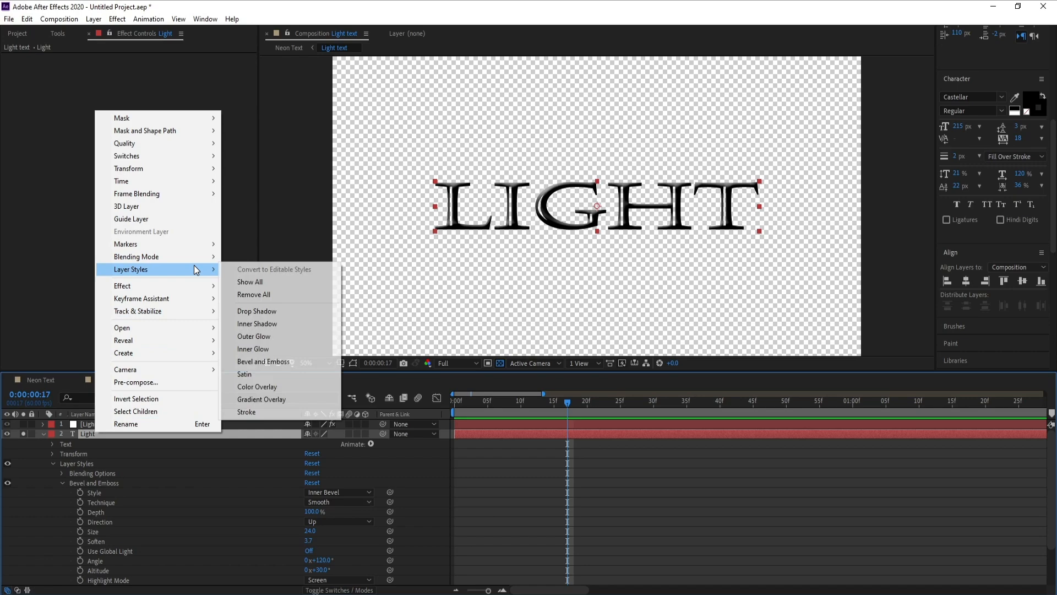
click(251, 314)
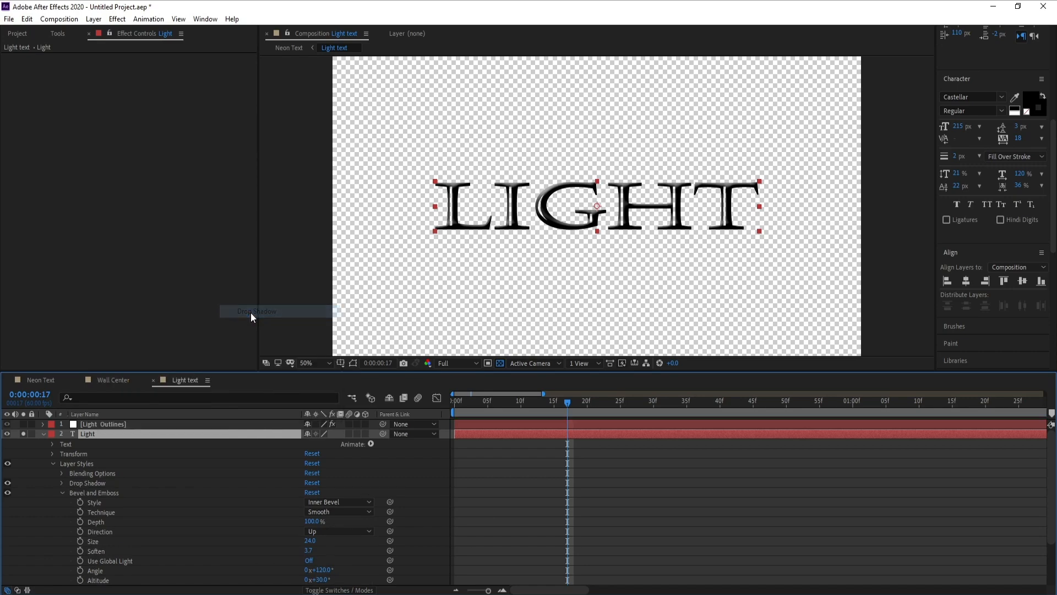
click(61, 492)
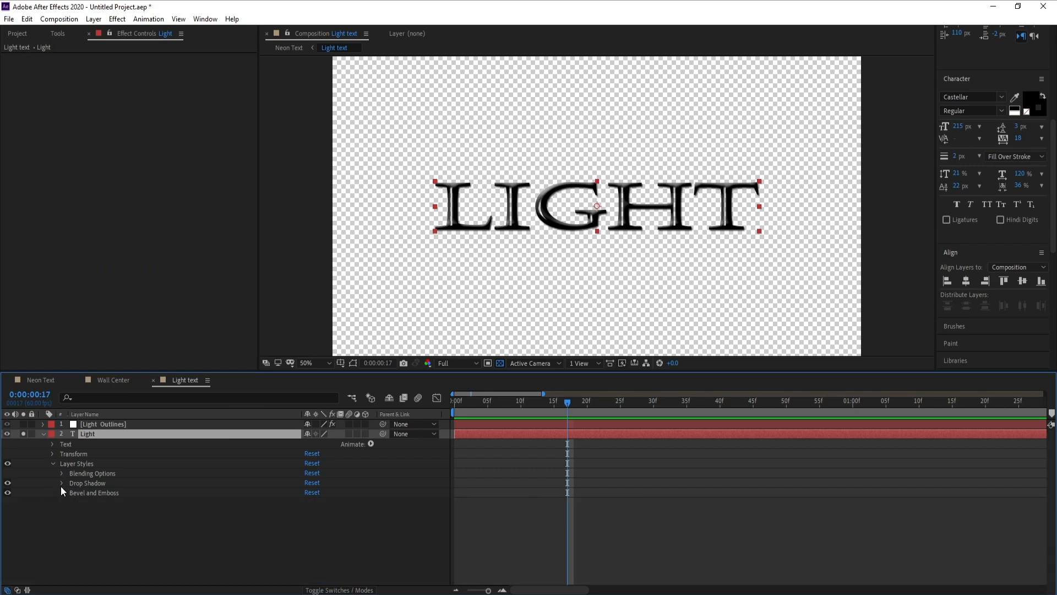
click(61, 483)
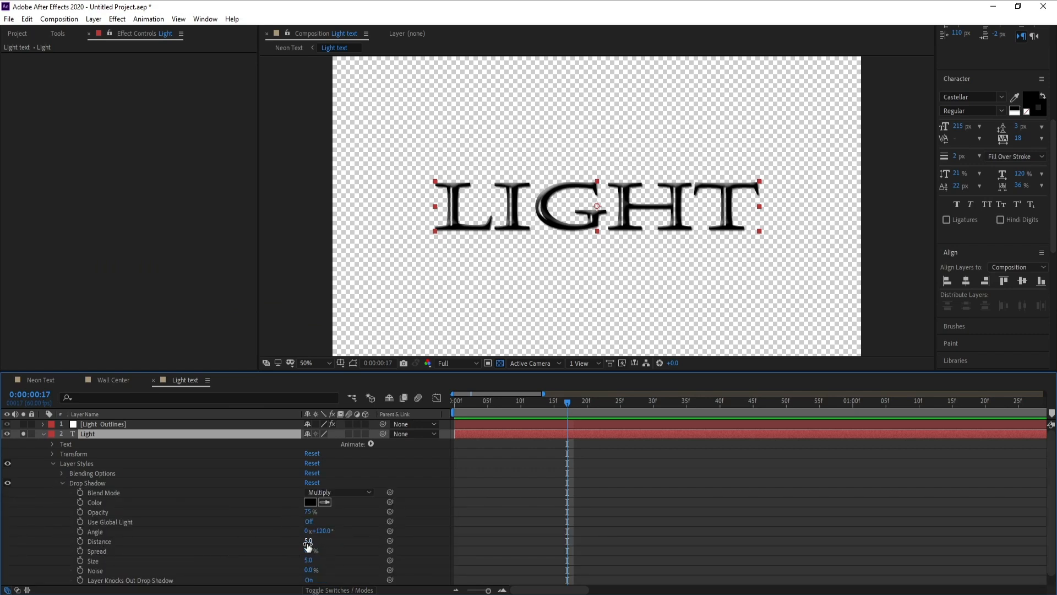
Step: Set the Light text's Drop Shadow Distance to 32 and Size to 15
drag(309, 542, 324, 541)
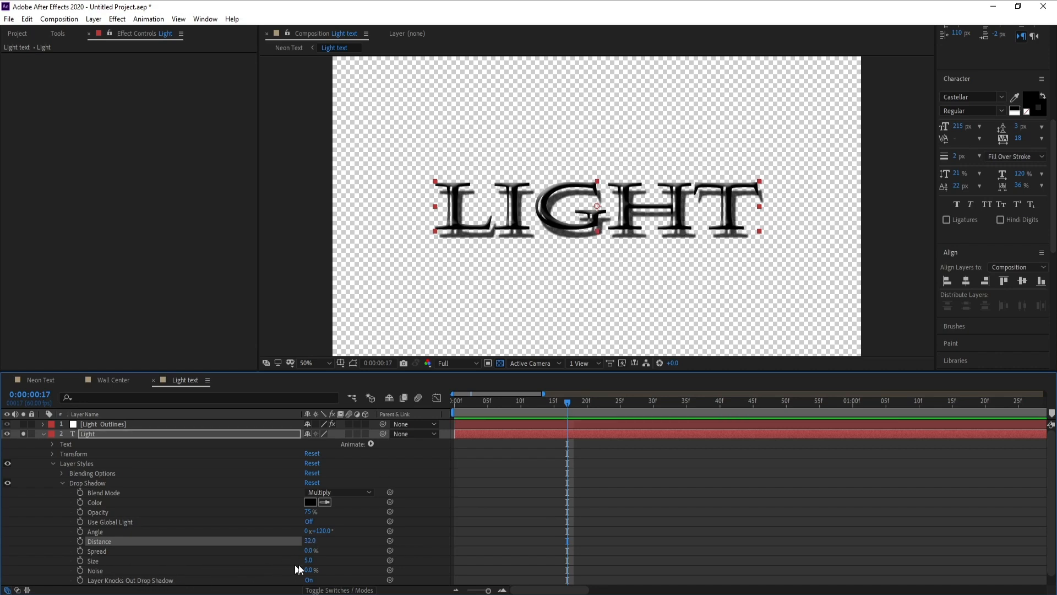
click(308, 561)
text(15)
key(Return)
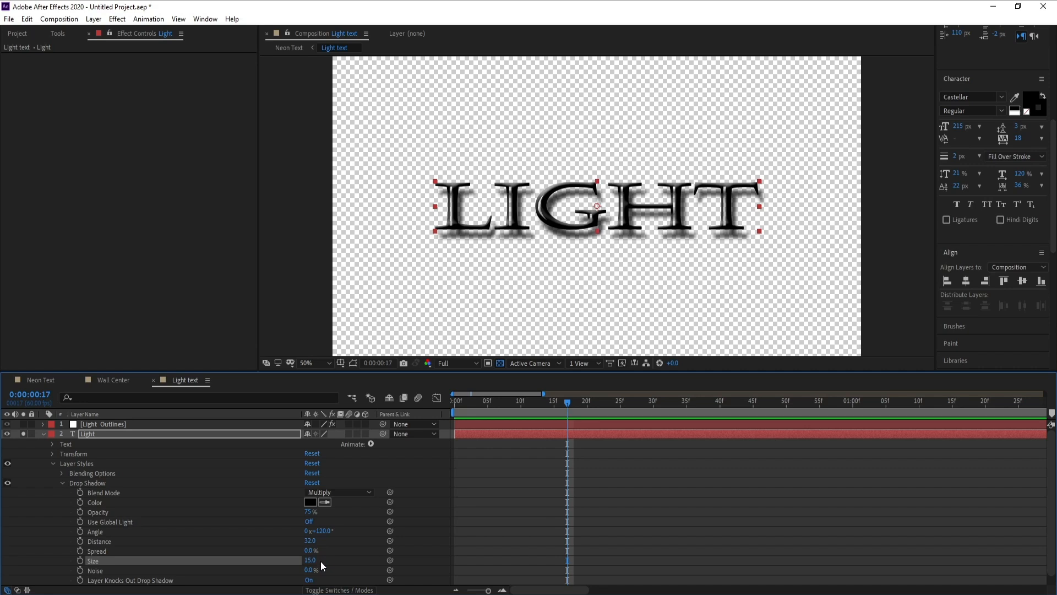
Step: Collapse the Light text layer, turn off its solo, and hide the composition's transparency grid
drag(527, 416, 464, 414)
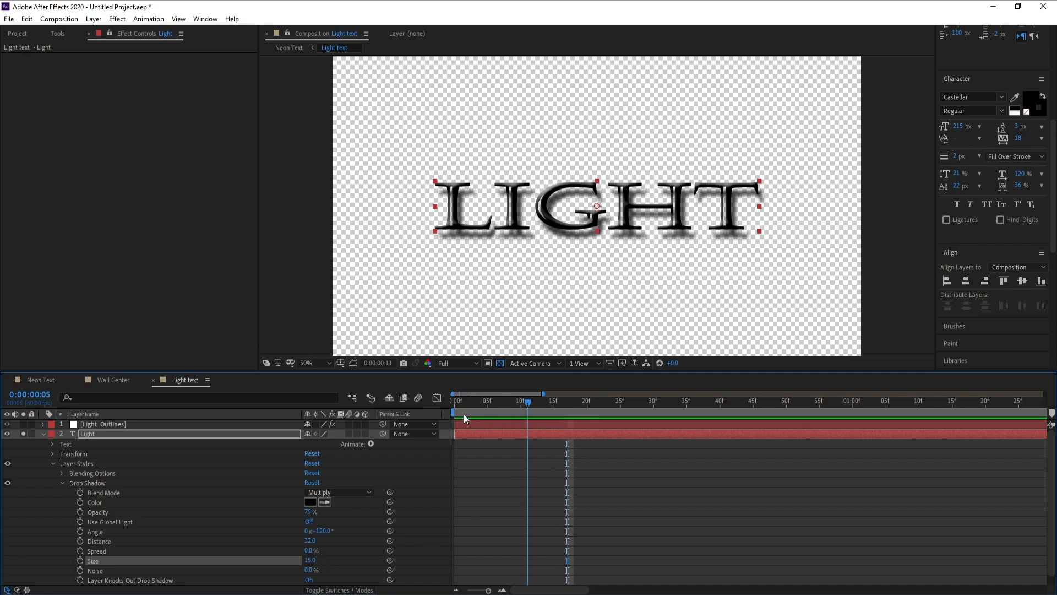
click(43, 434)
click(500, 363)
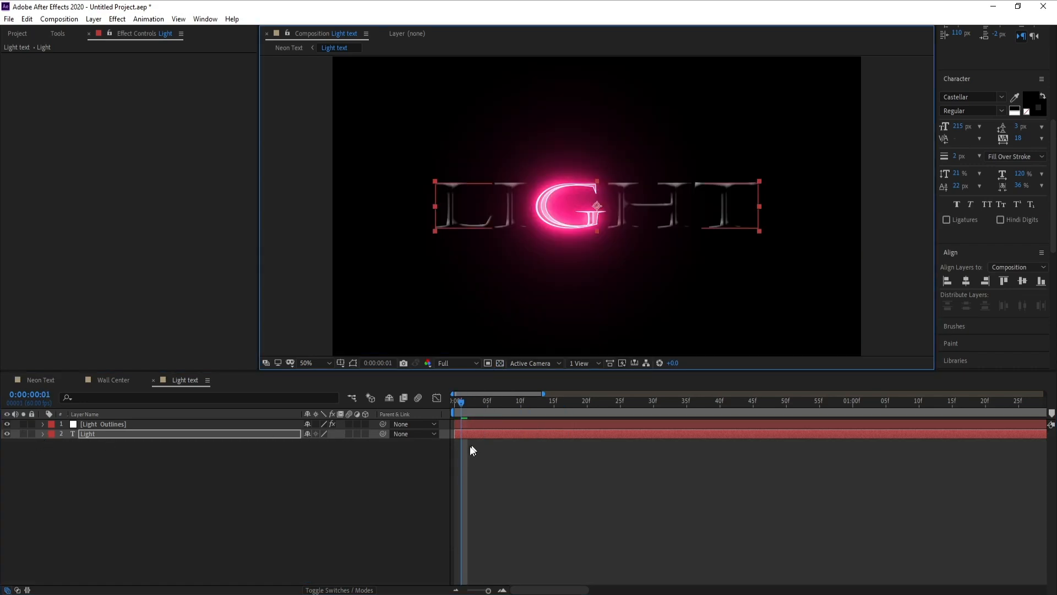
Step: Preview the flickering Saber glow over the beveled text in the Light text composition
key(space)
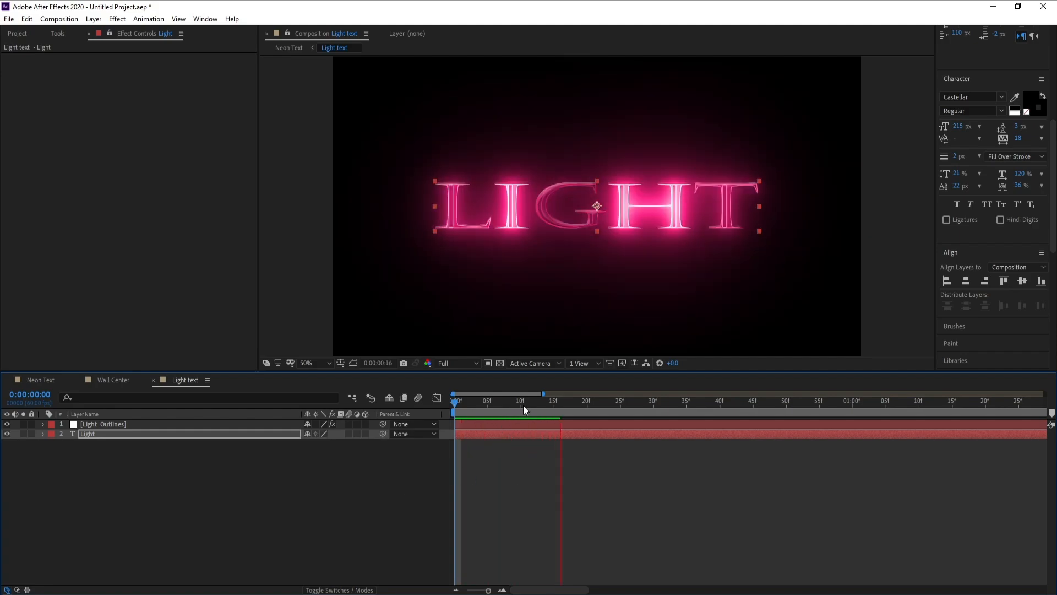
key(space)
key(space)
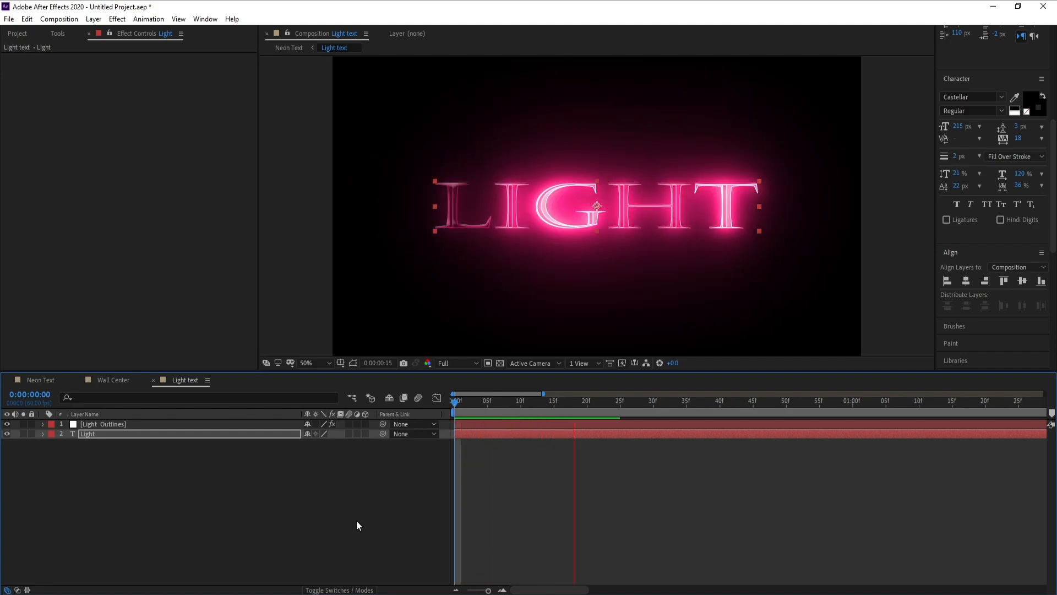
key(space)
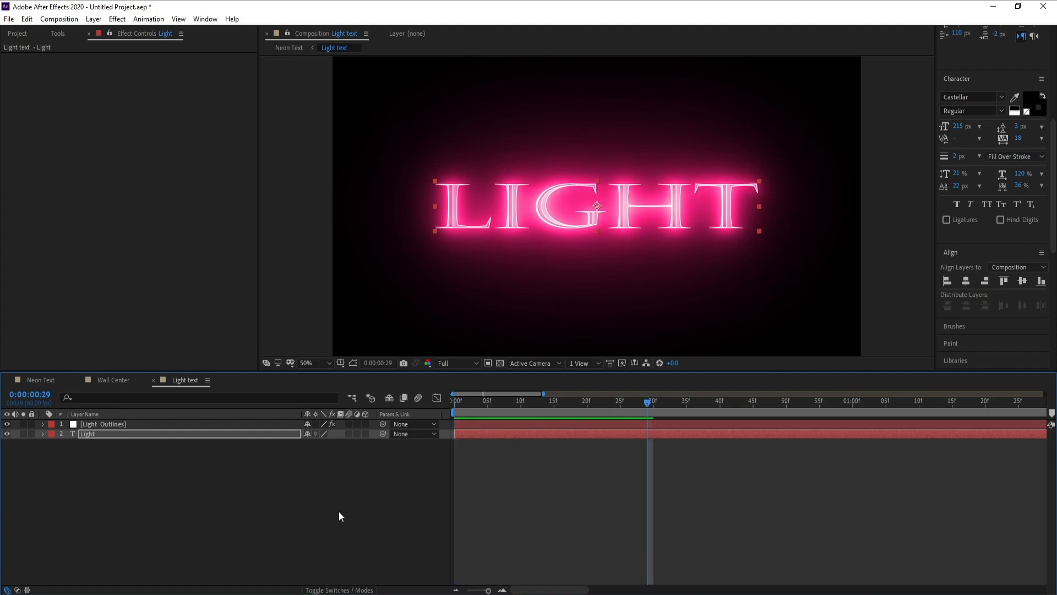
Step: Open the Neon Text composition and preview the flickering text against the brick walls from the first frame
click(45, 381)
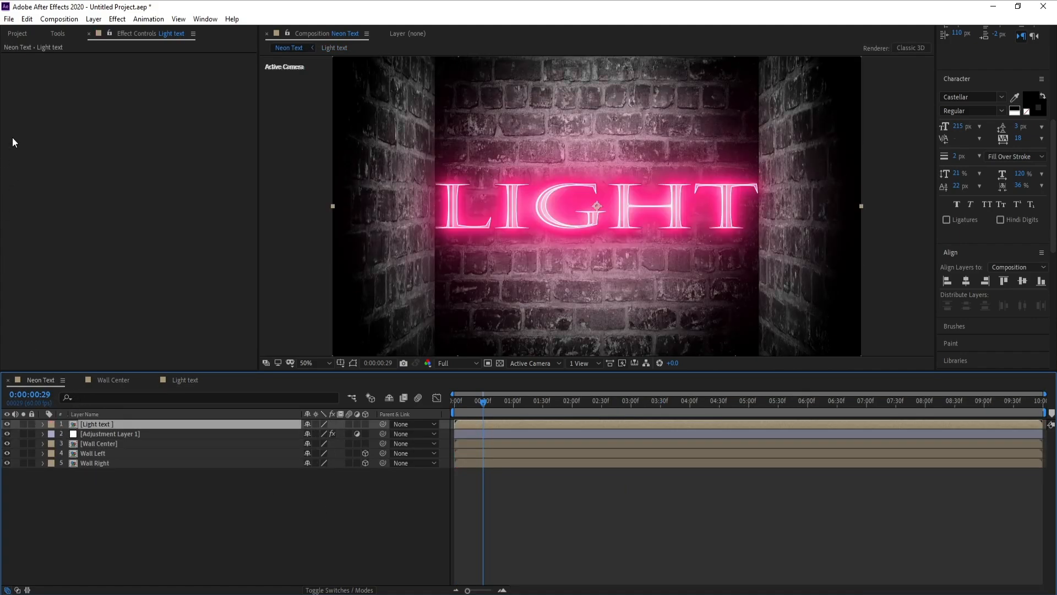
click(17, 33)
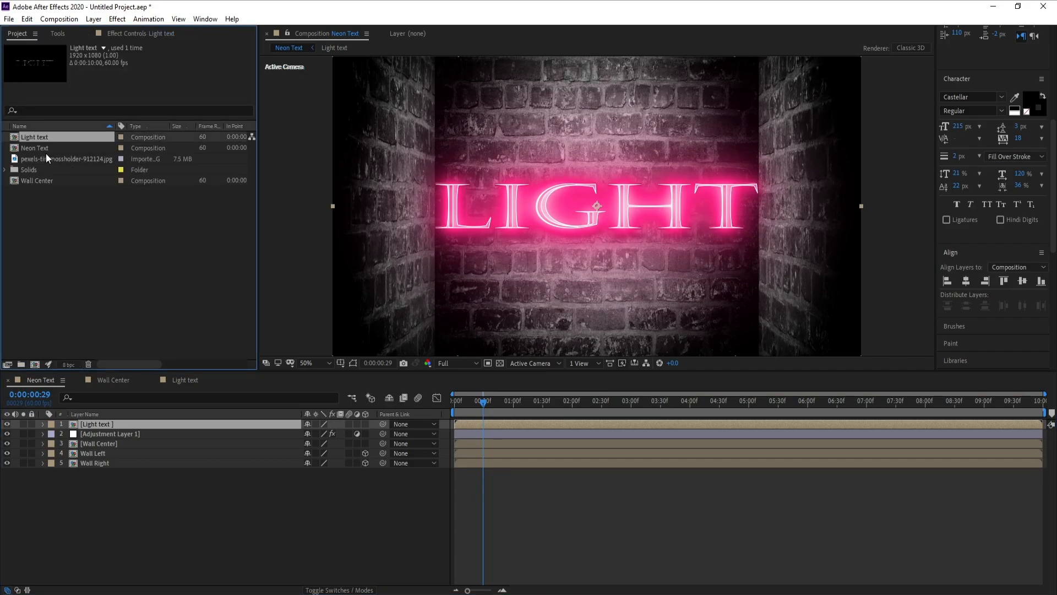
click(107, 428)
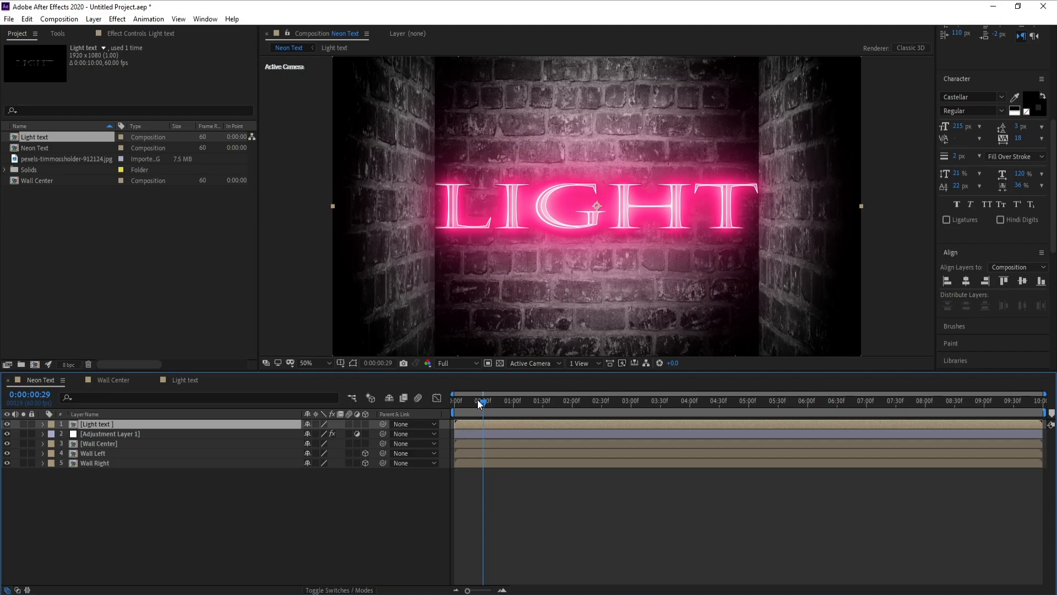
drag(478, 400, 381, 391)
key(space)
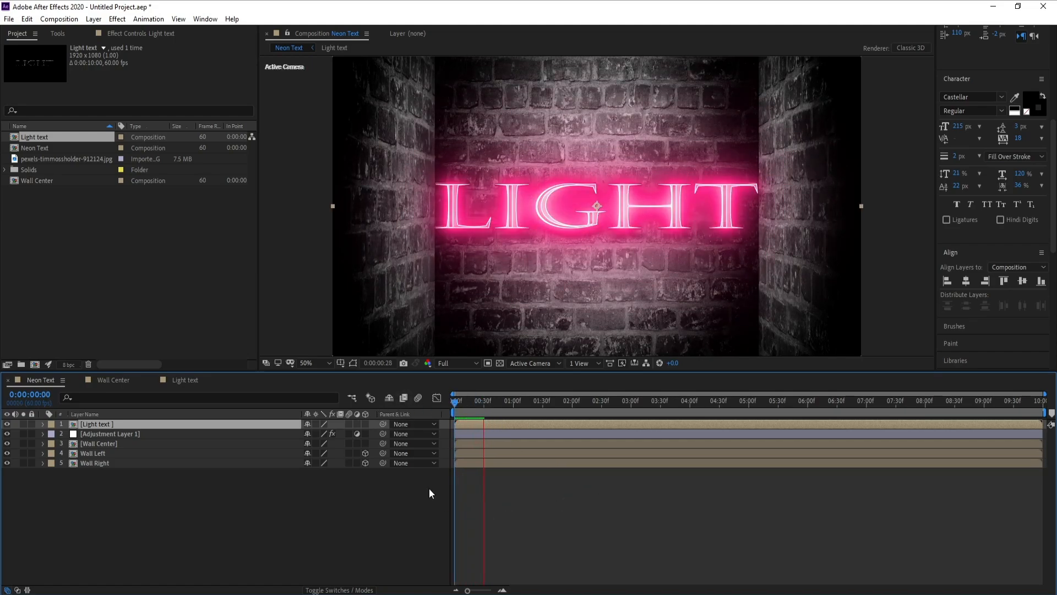
key(space)
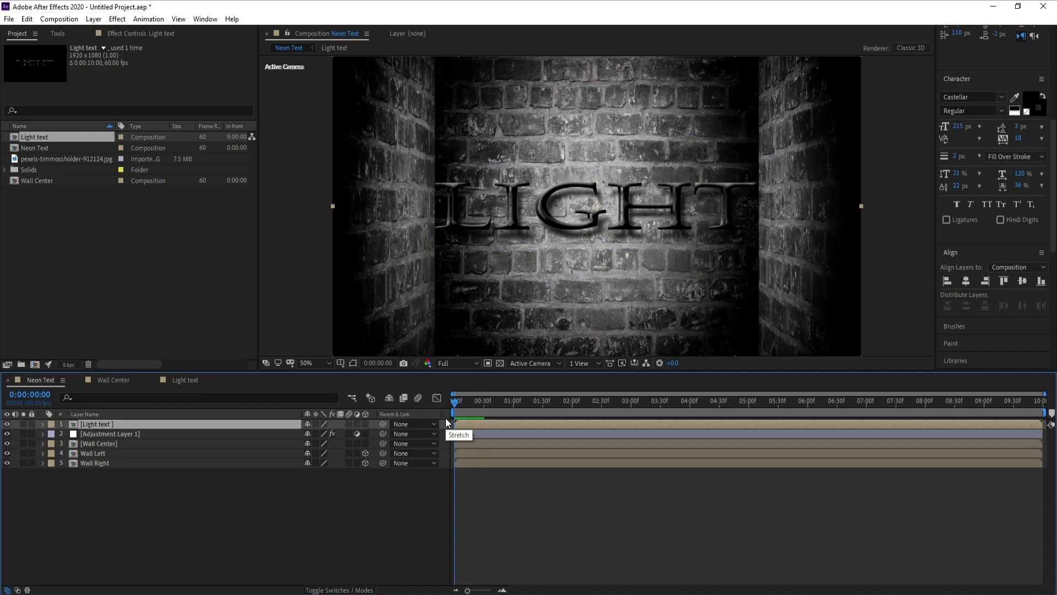
drag(454, 411, 507, 416)
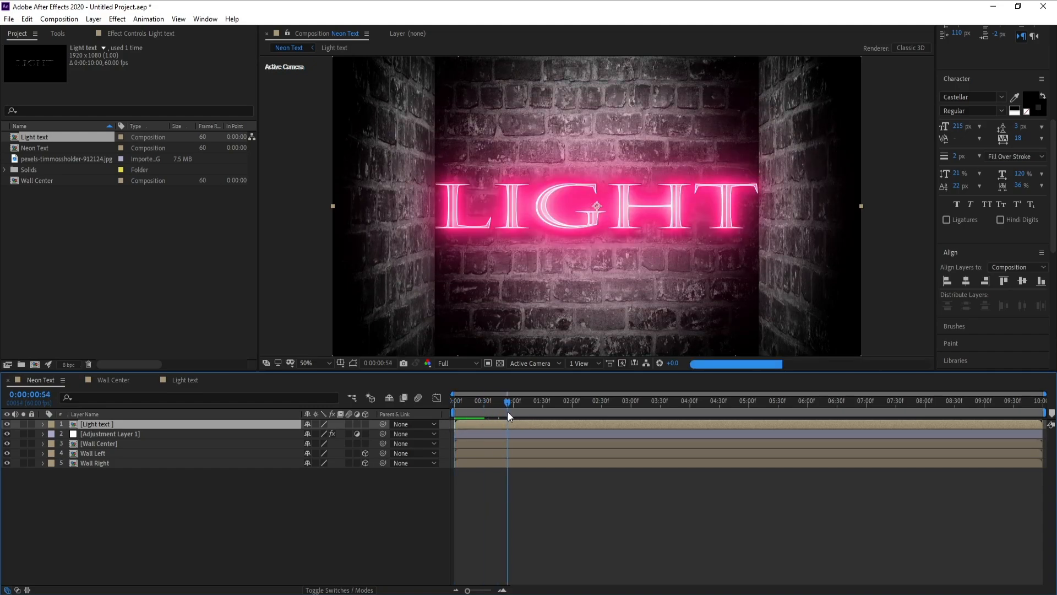
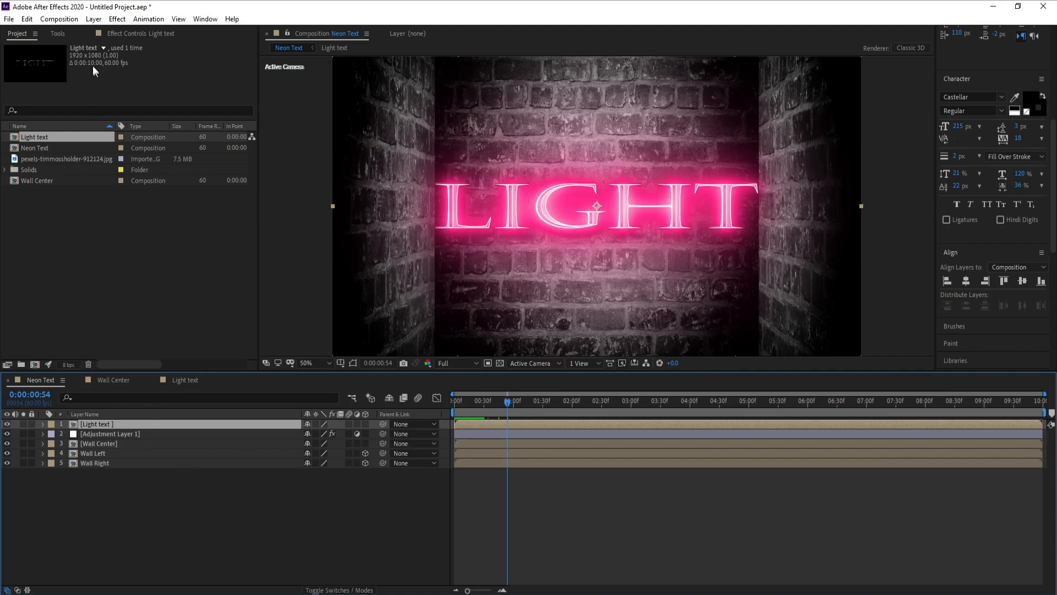
Step: Add a null object to the Neon Text composition
click(94, 18)
mouse_move(127, 32)
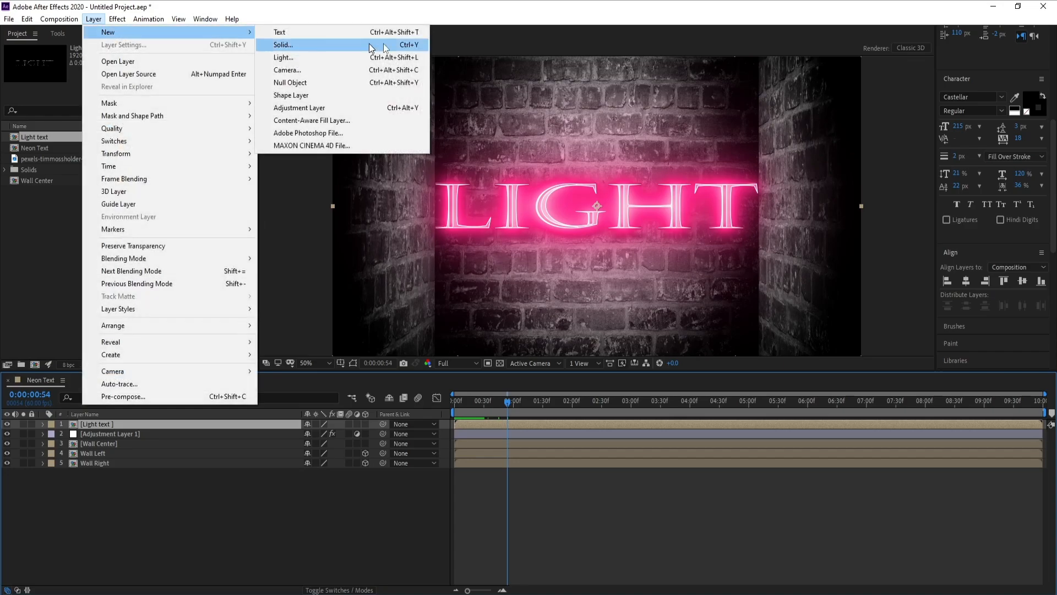
click(380, 82)
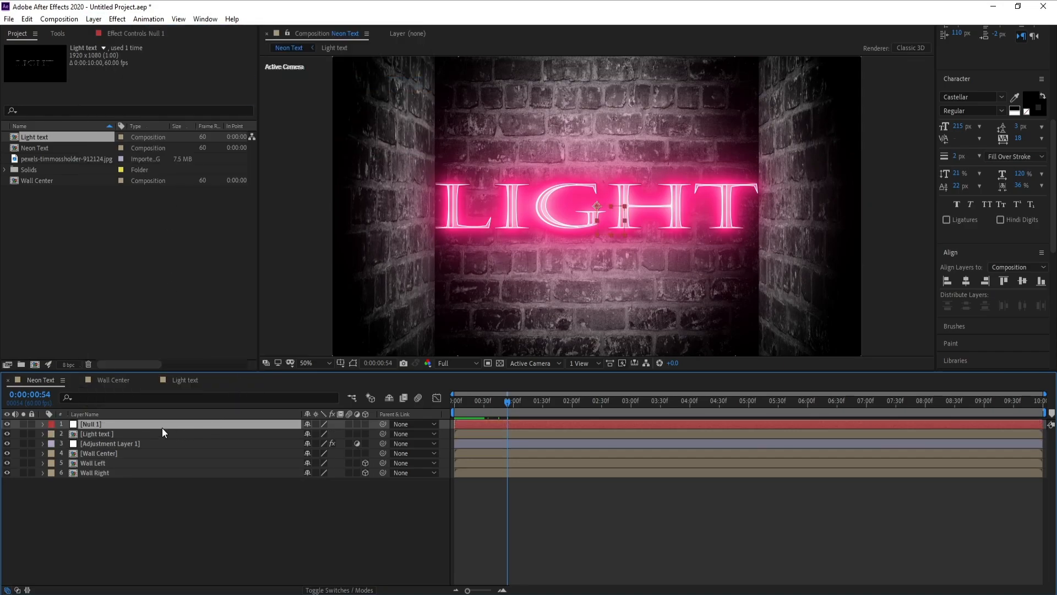
Step: Add a Color Control effect to the null object and set its color to magenta-pink
click(116, 19)
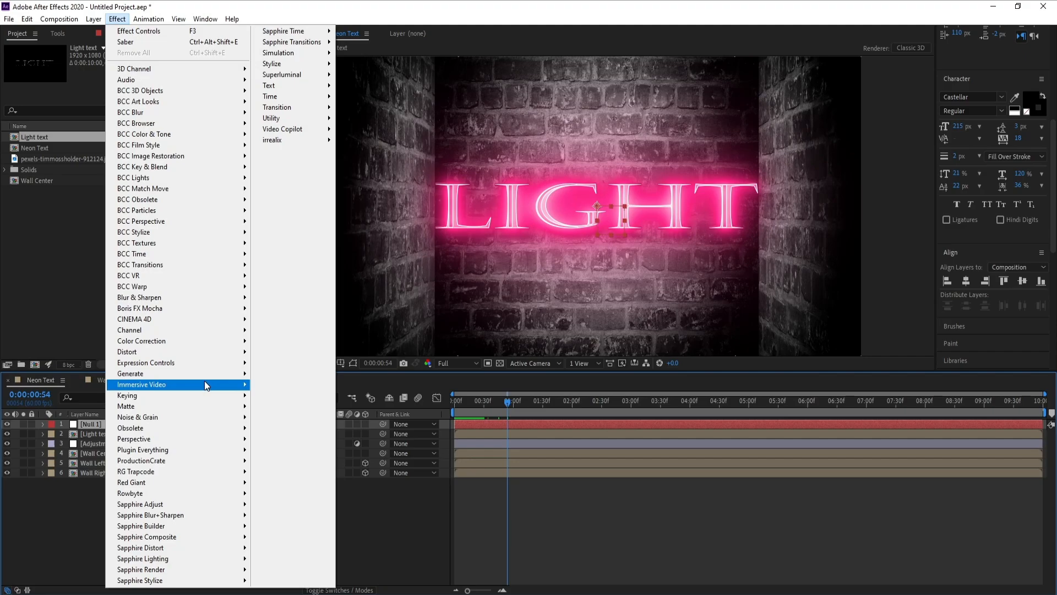
mouse_move(204, 376)
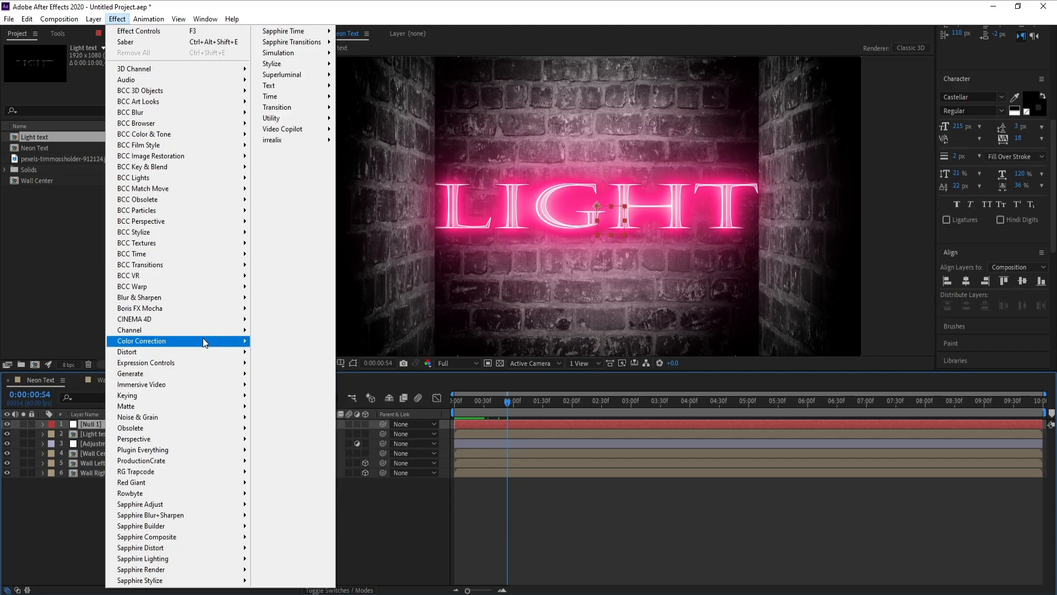
mouse_move(203, 341)
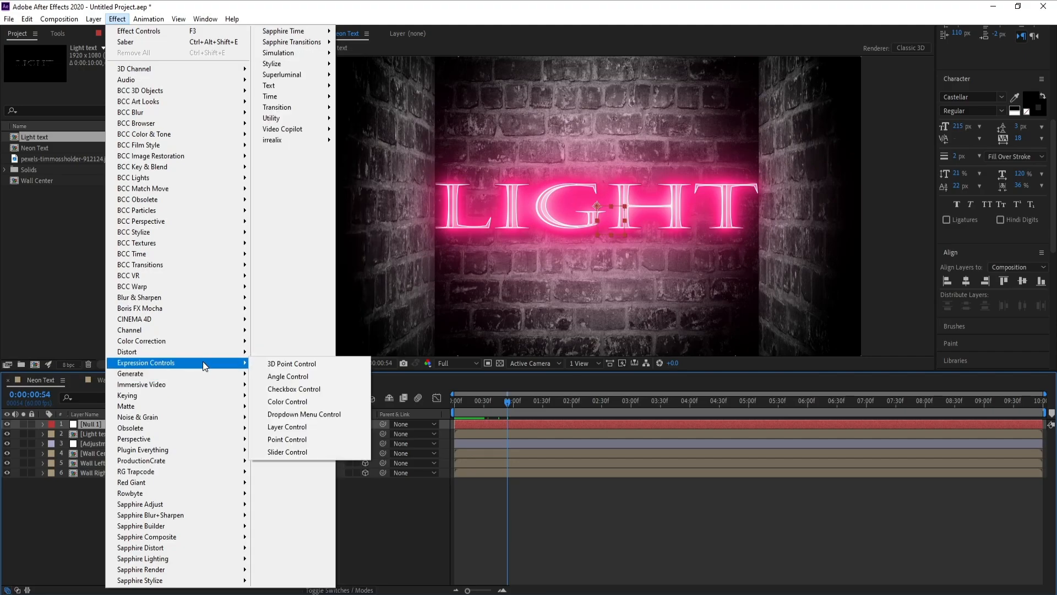
click(302, 402)
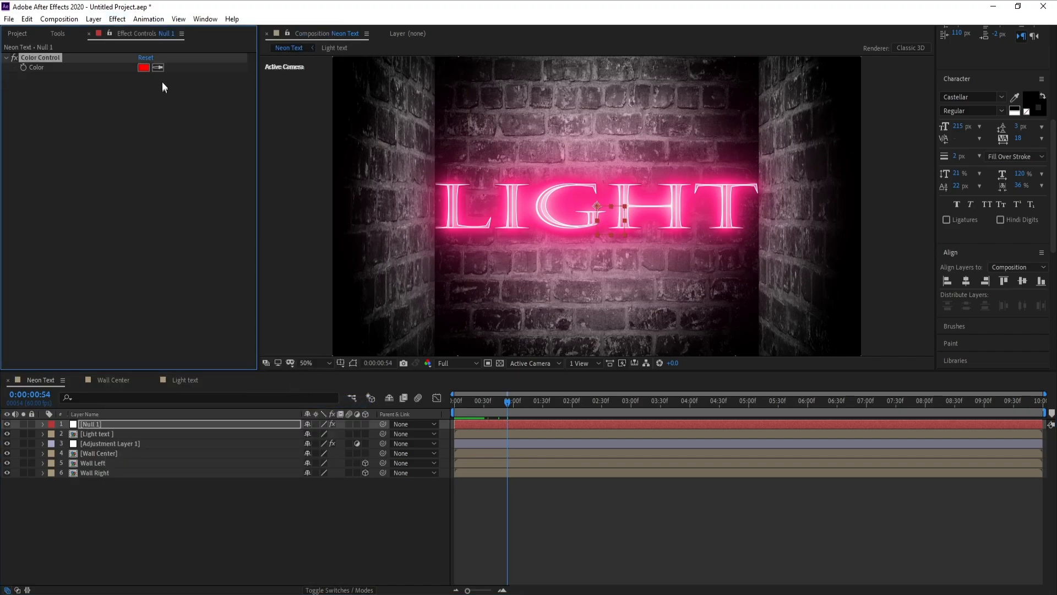
click(144, 68)
click(256, 191)
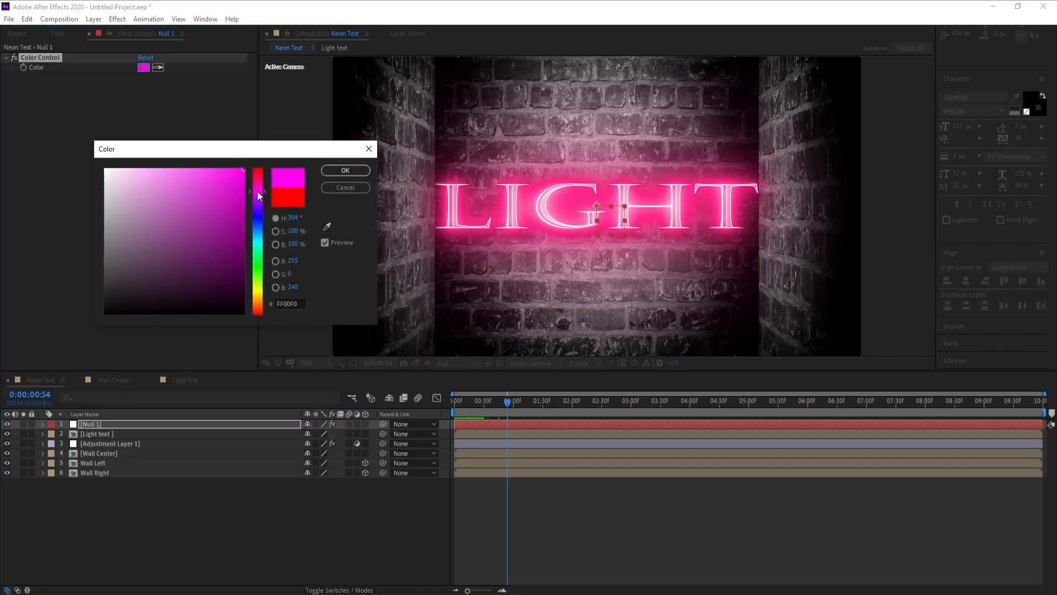
click(342, 170)
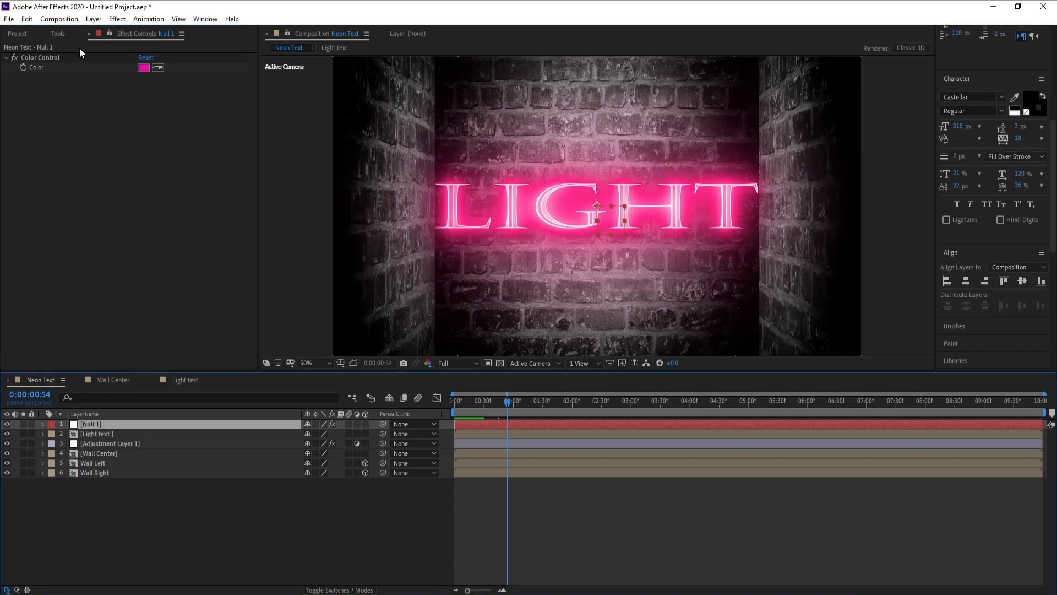
double_click(100, 437)
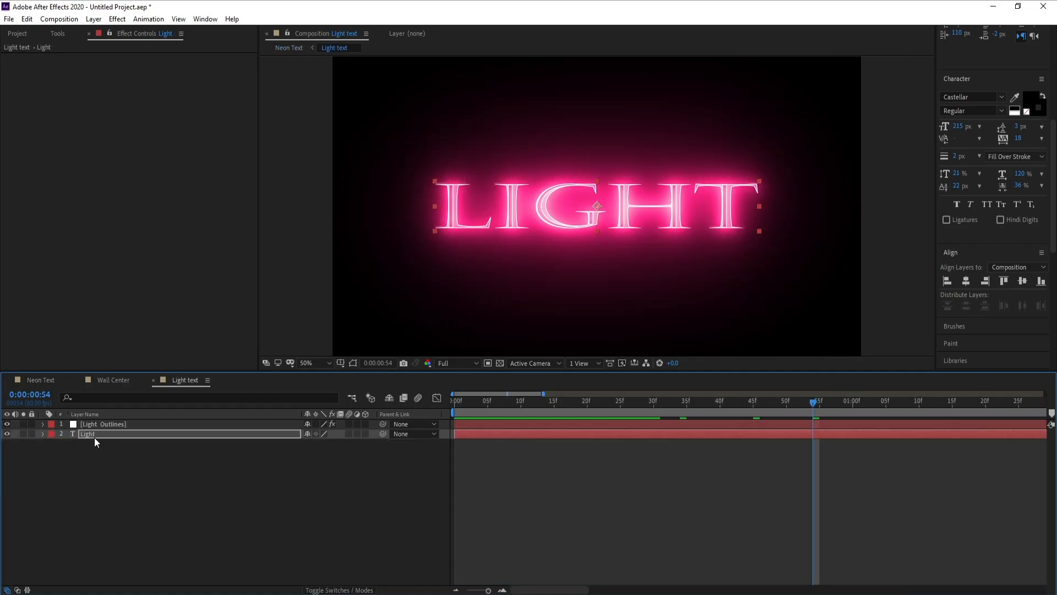
click(42, 380)
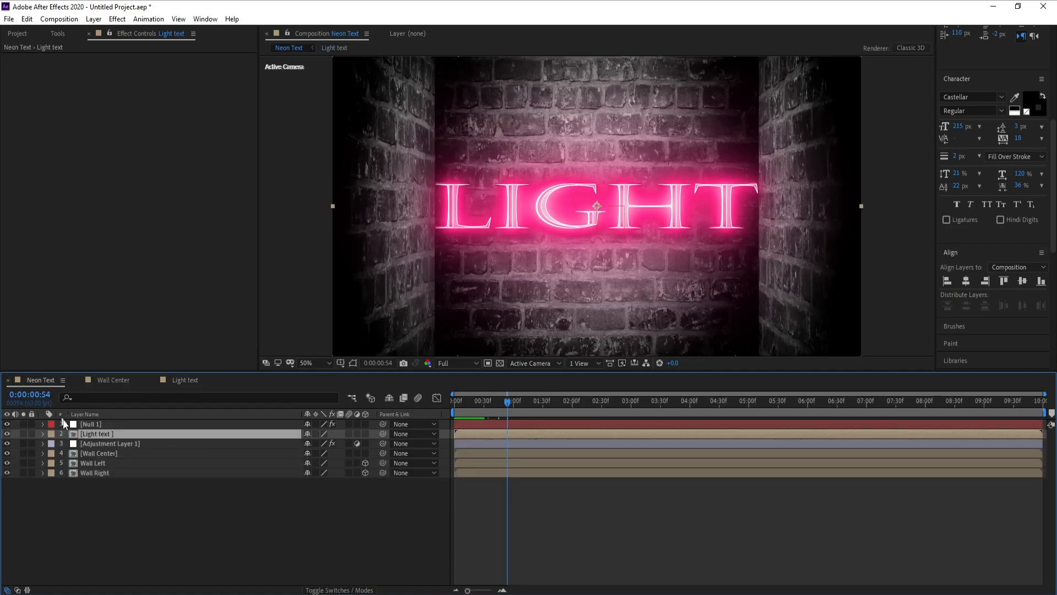
double_click(93, 433)
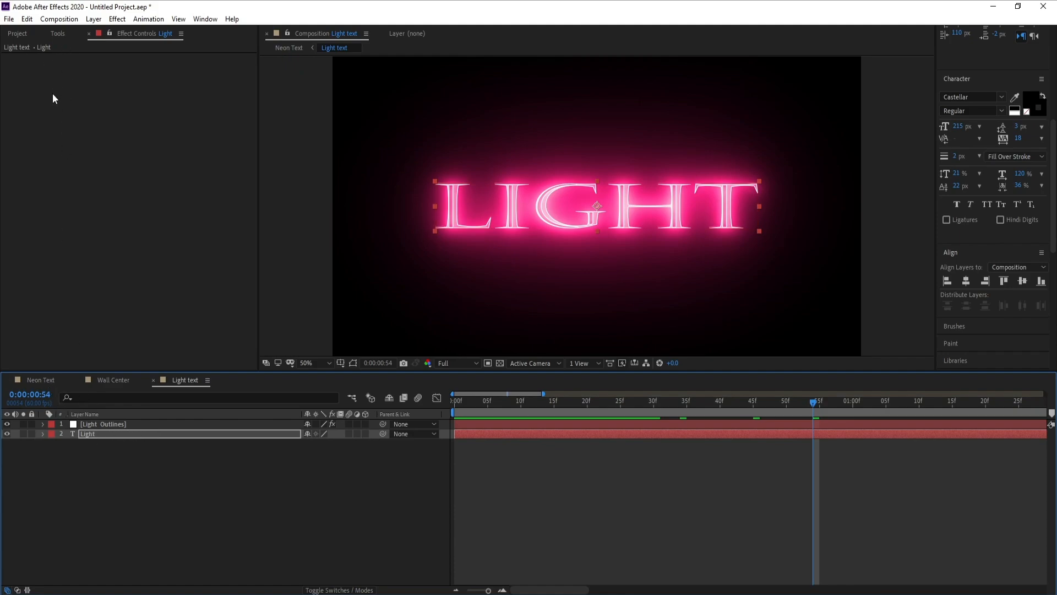
click(44, 378)
Step: Lock the effect controls on the null's Color Control and open the Light text composition
click(93, 425)
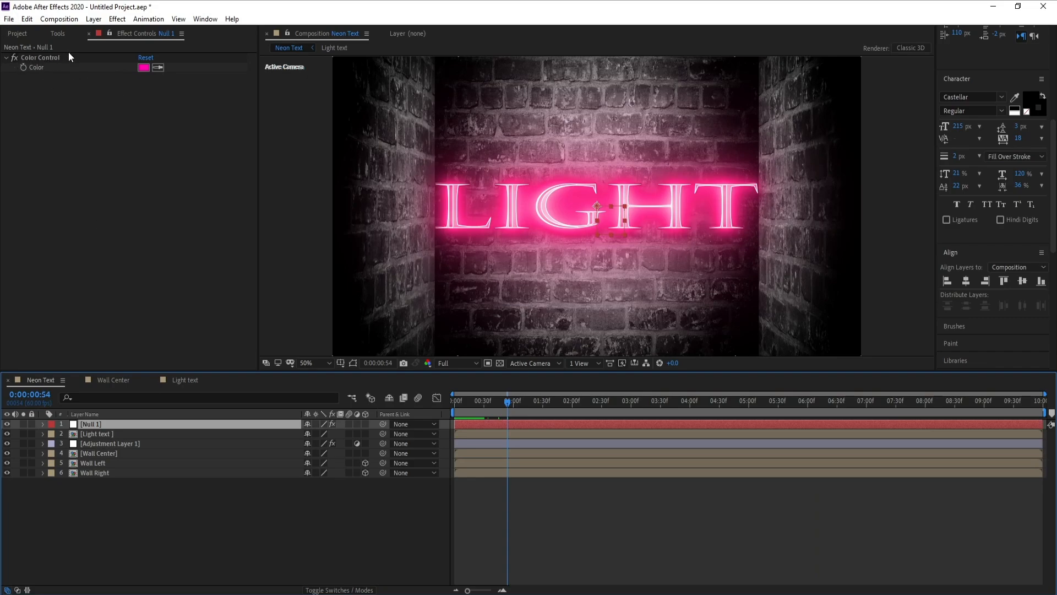
click(109, 34)
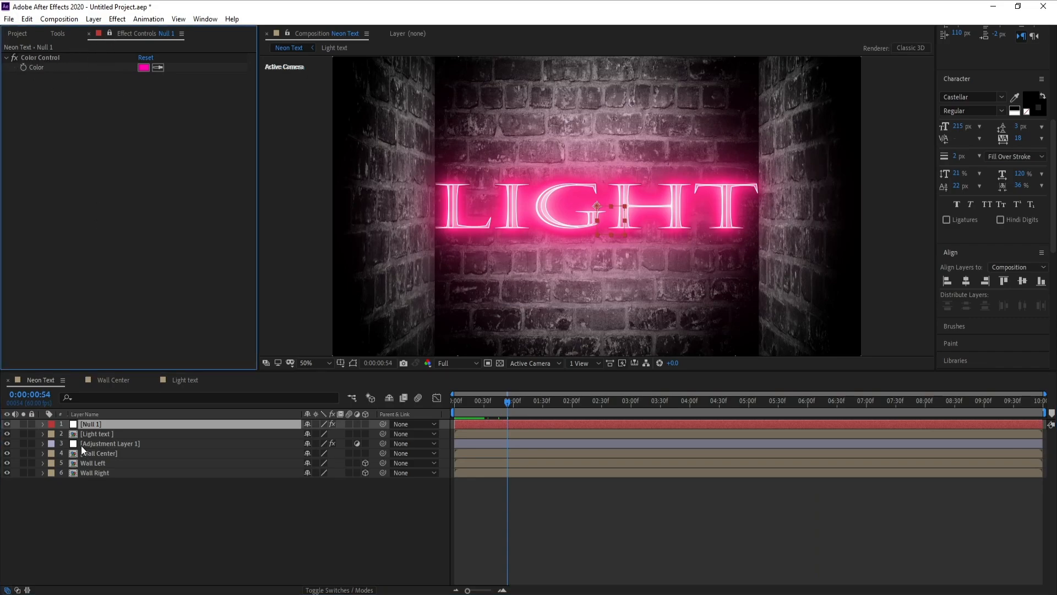
double_click(97, 435)
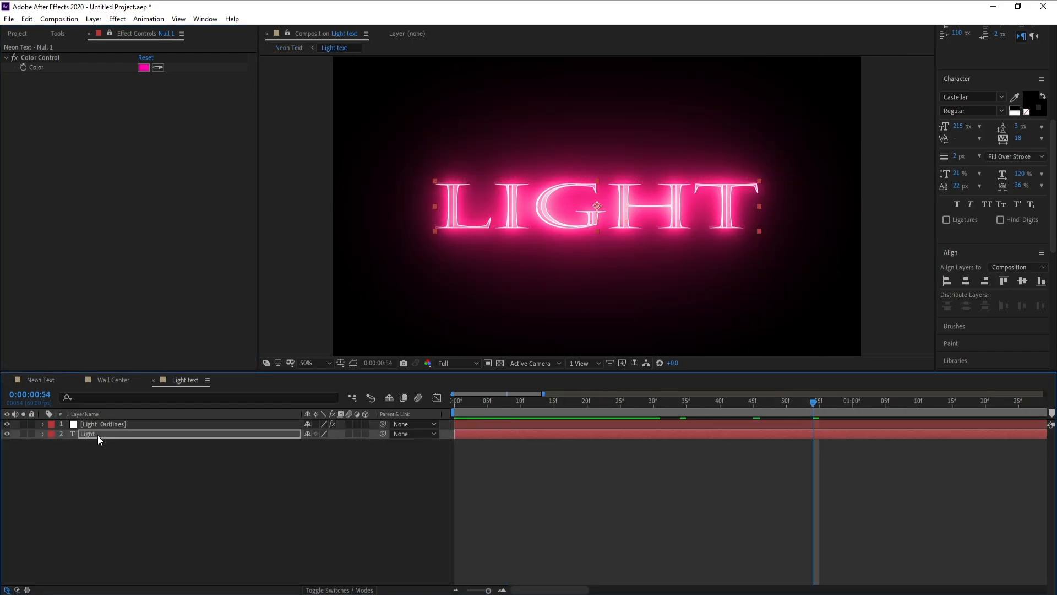
Step: Rename the Light Outlines layer as Light Neon
click(77, 425)
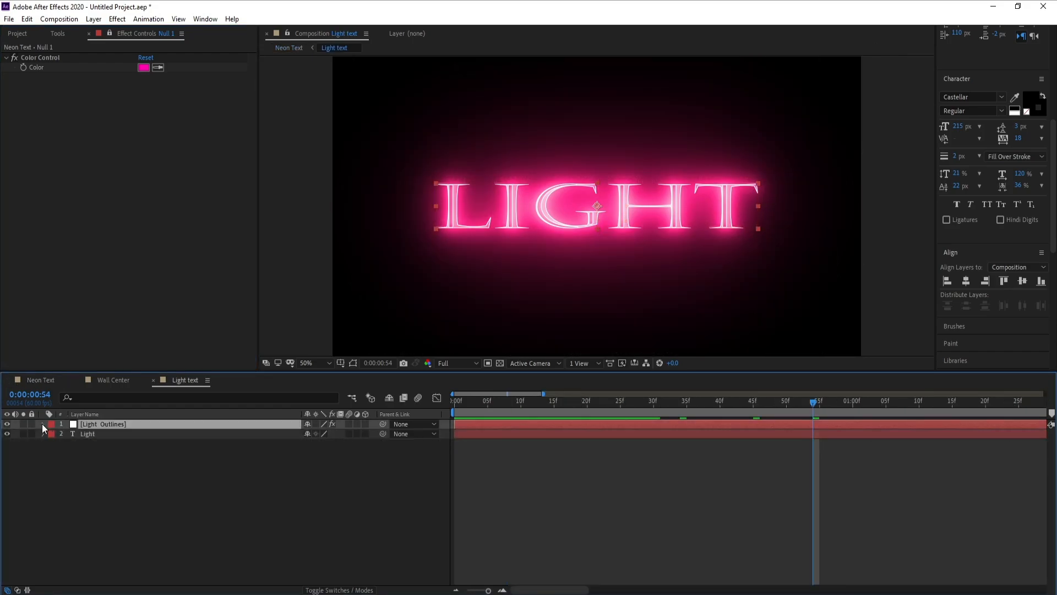
right_click(94, 426)
click(123, 422)
click(114, 424)
drag(99, 425, 227, 417)
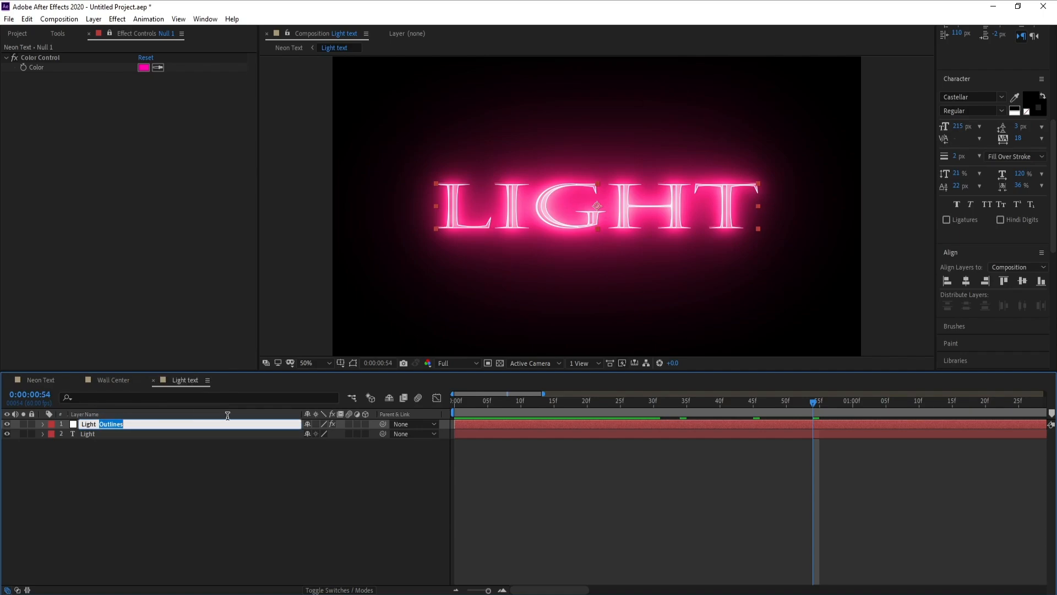
text(Neon)
key(Return)
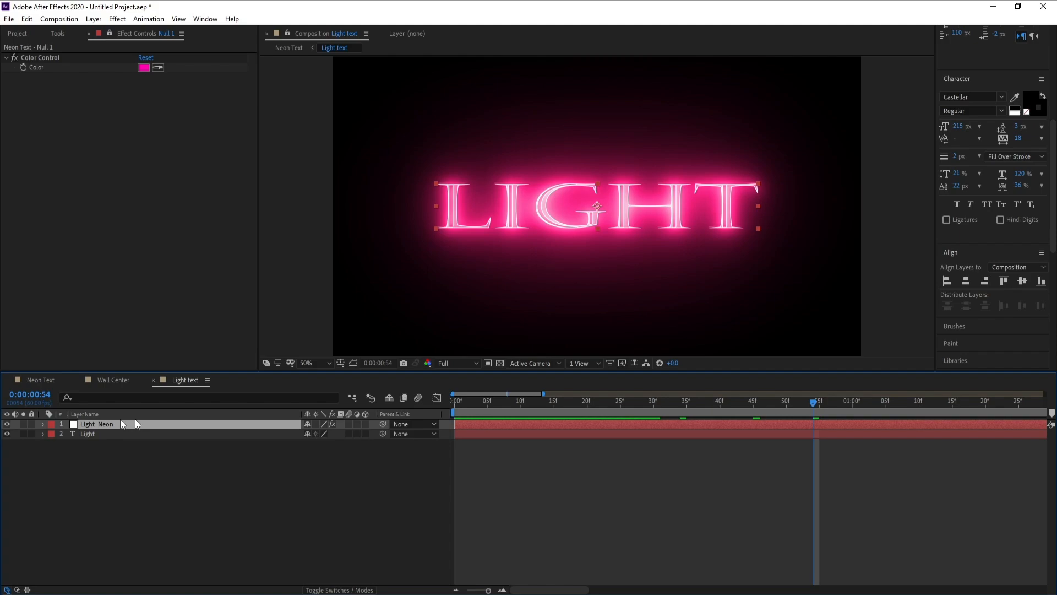
Step: Link the Light Neon layer's Saber Glow Color to the null's Color Control color with an expression, and collapse the layer
click(44, 424)
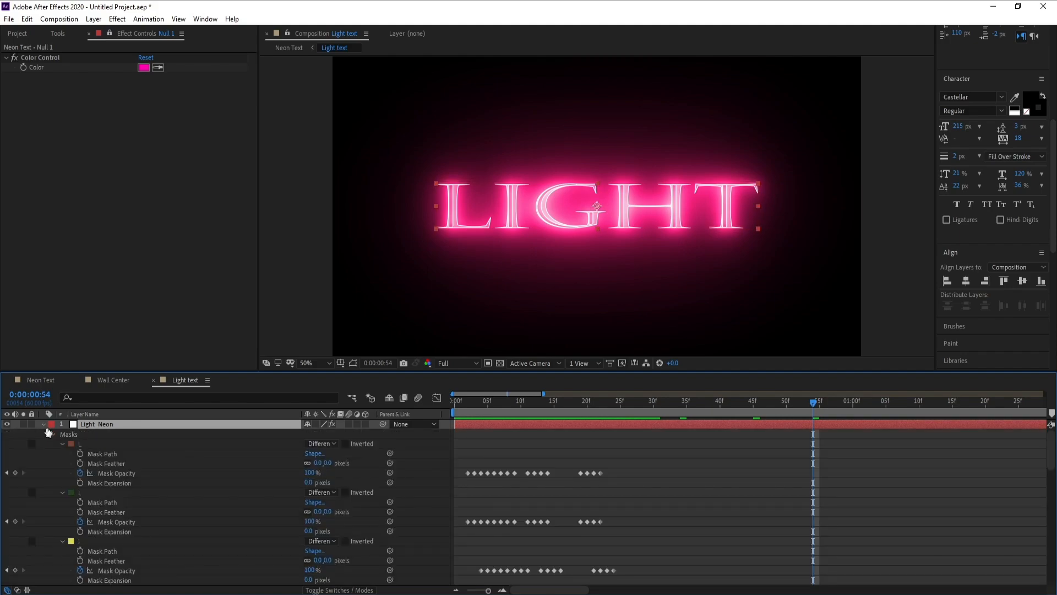
click(53, 435)
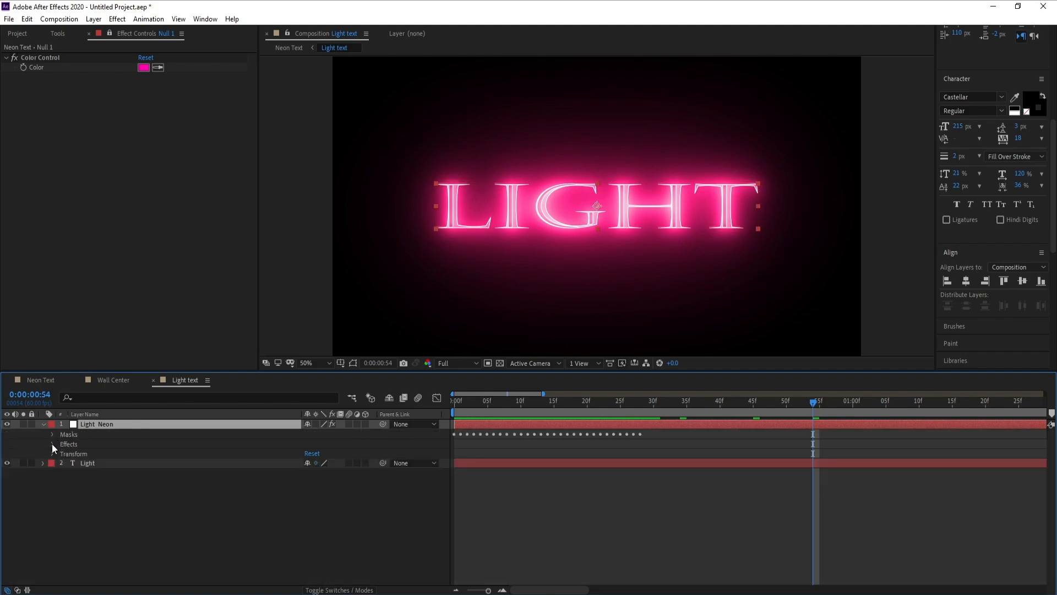
click(52, 443)
click(61, 452)
scroll(133, 523, down, 1)
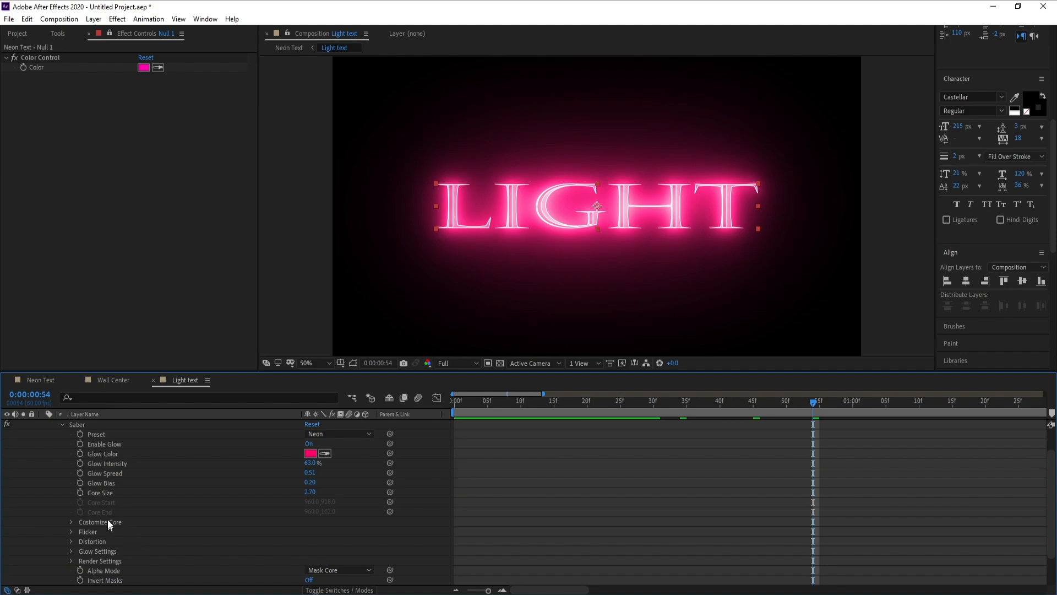
alt+click(81, 453)
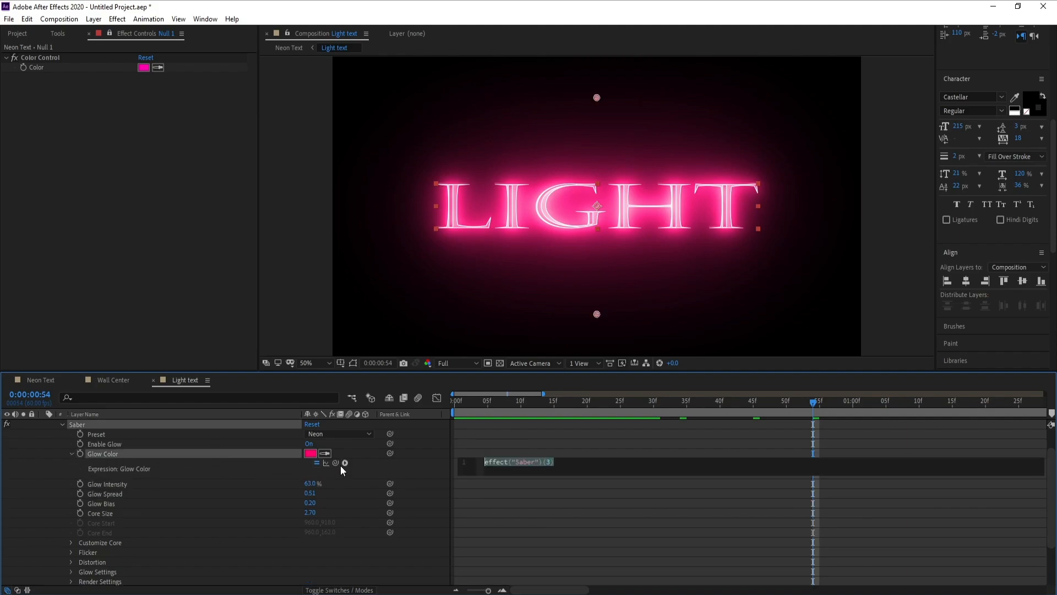
drag(336, 462, 54, 71)
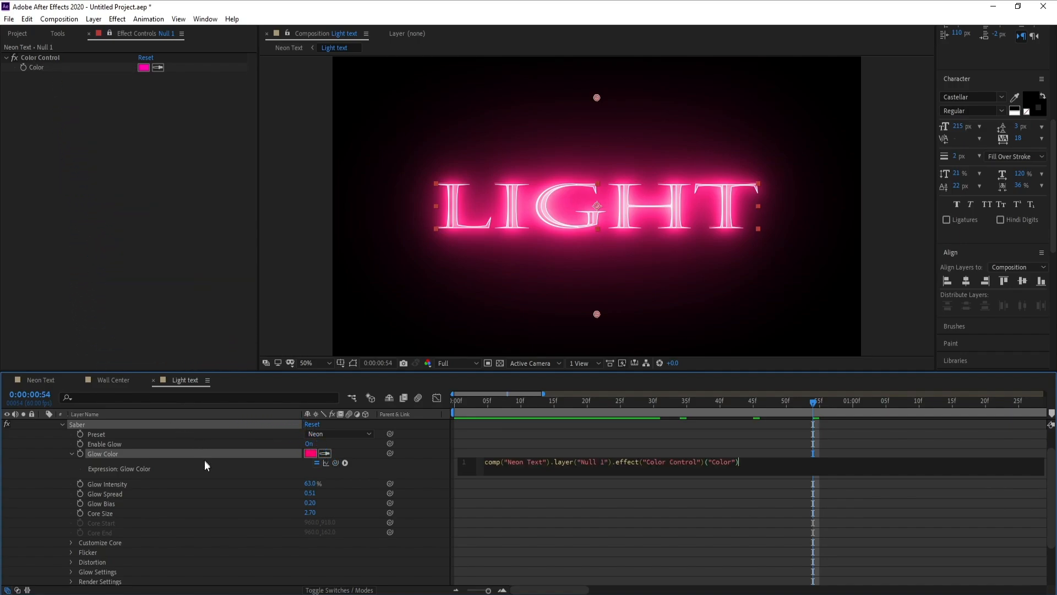
click(201, 445)
scroll(59, 447, up, 2)
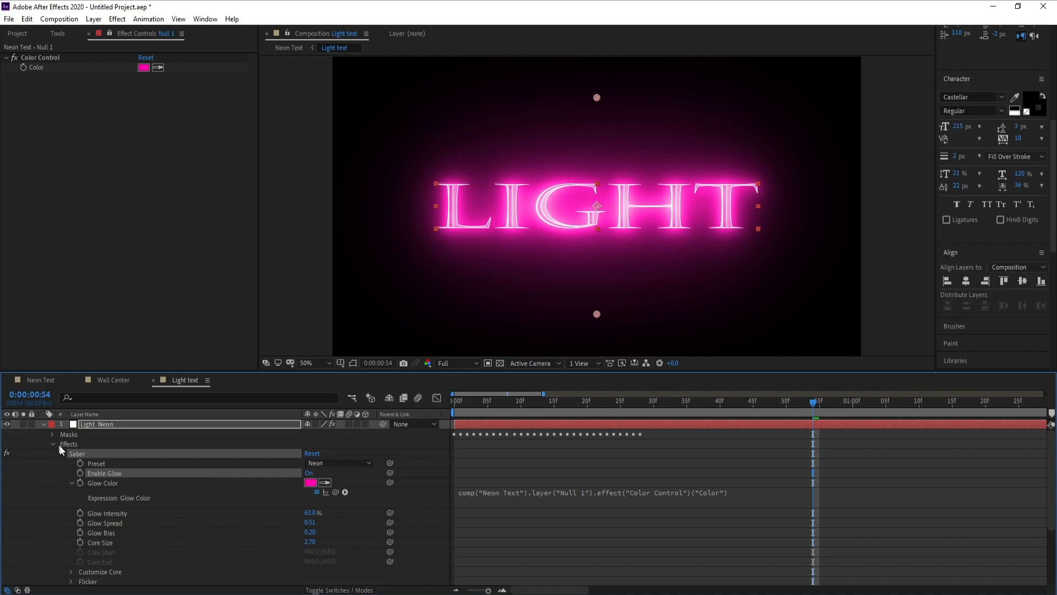
click(43, 424)
Step: Preview the linked glow color on the flickering letters in the Light text composition
key(space)
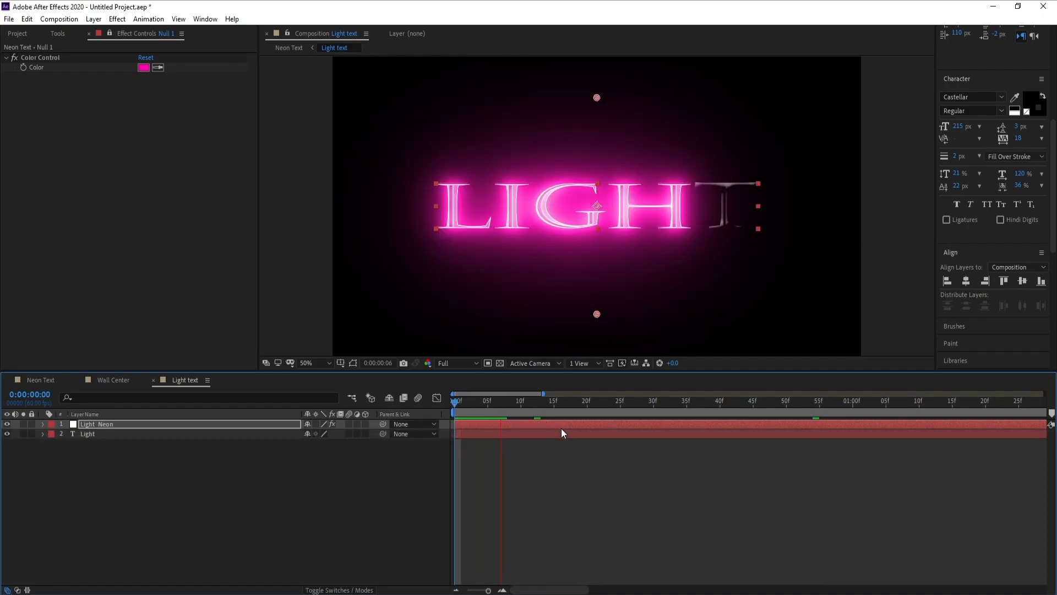
key(space)
click(498, 429)
Step: Copy the Light Neon layer into the Wall Center composition above the Wall layer
click(98, 425)
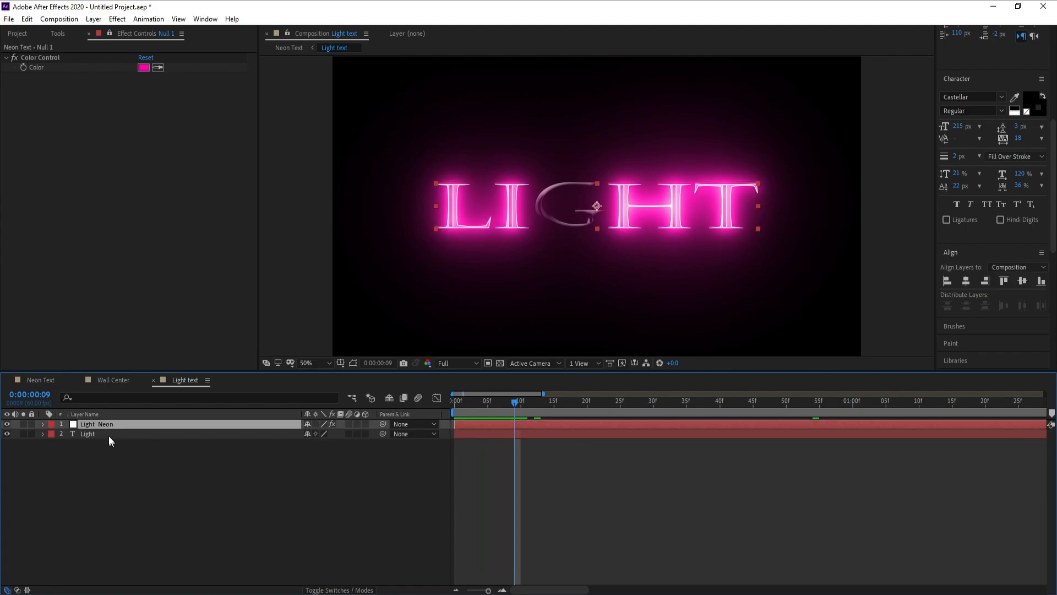
click(107, 380)
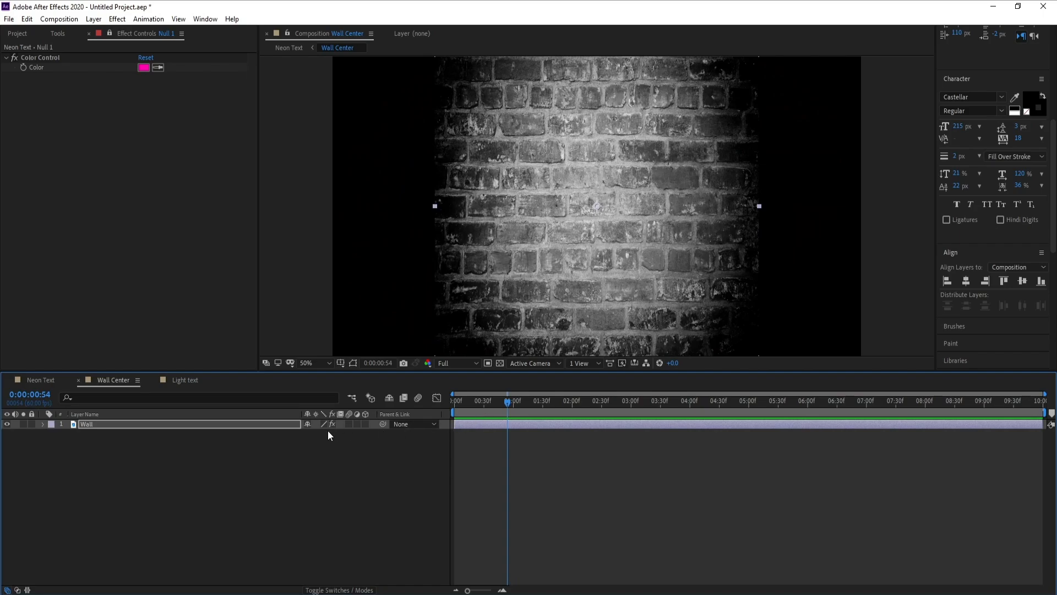
key(ctrl+v)
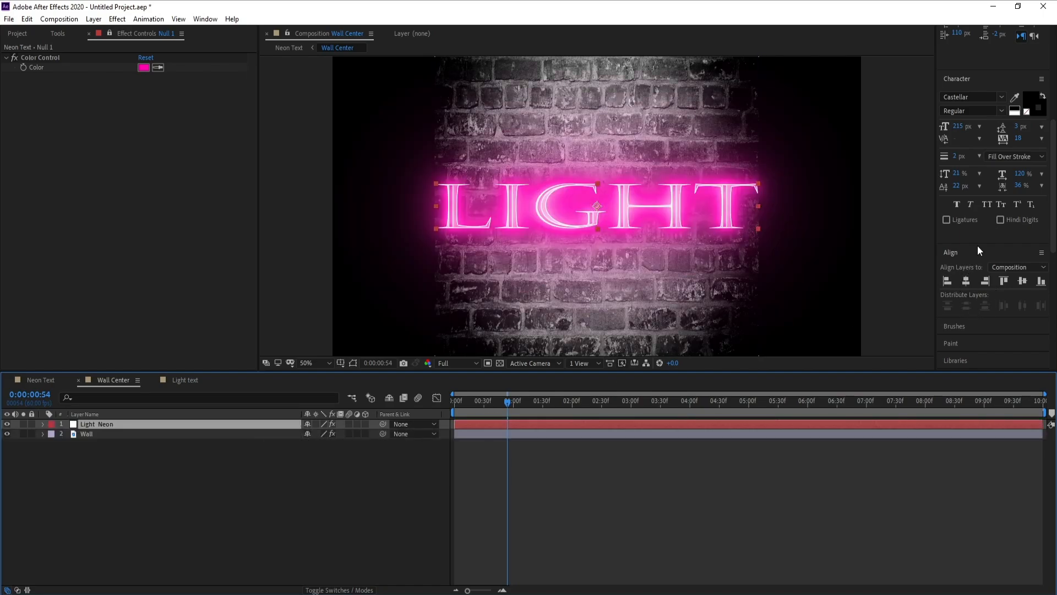
Step: Apply the Fast Box Blur effect to the copied Light Neon layer in the Wall Center composition
key(ctrl+5)
click(987, 223)
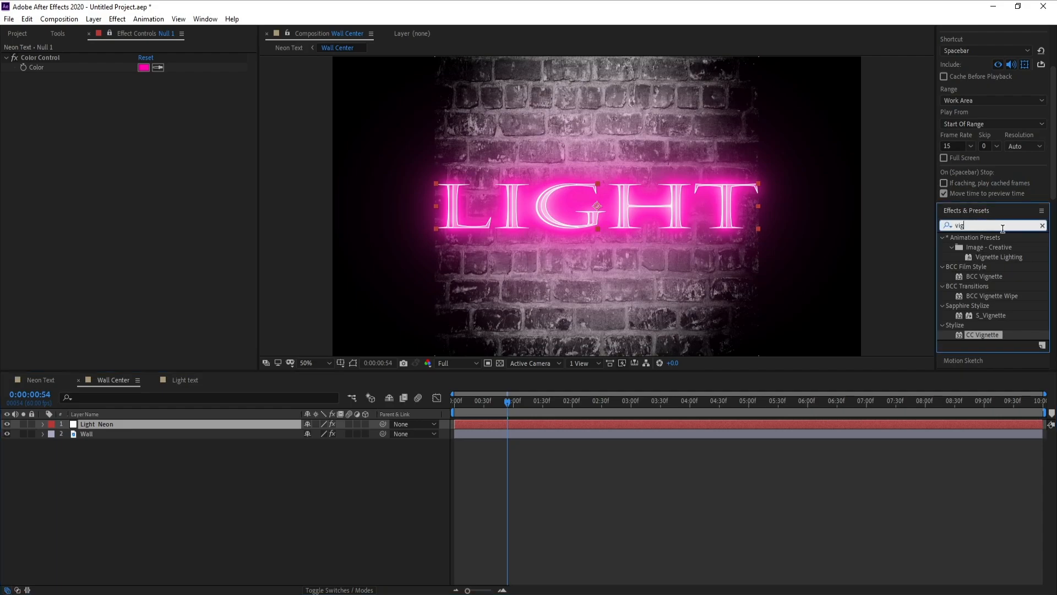
text(fast b)
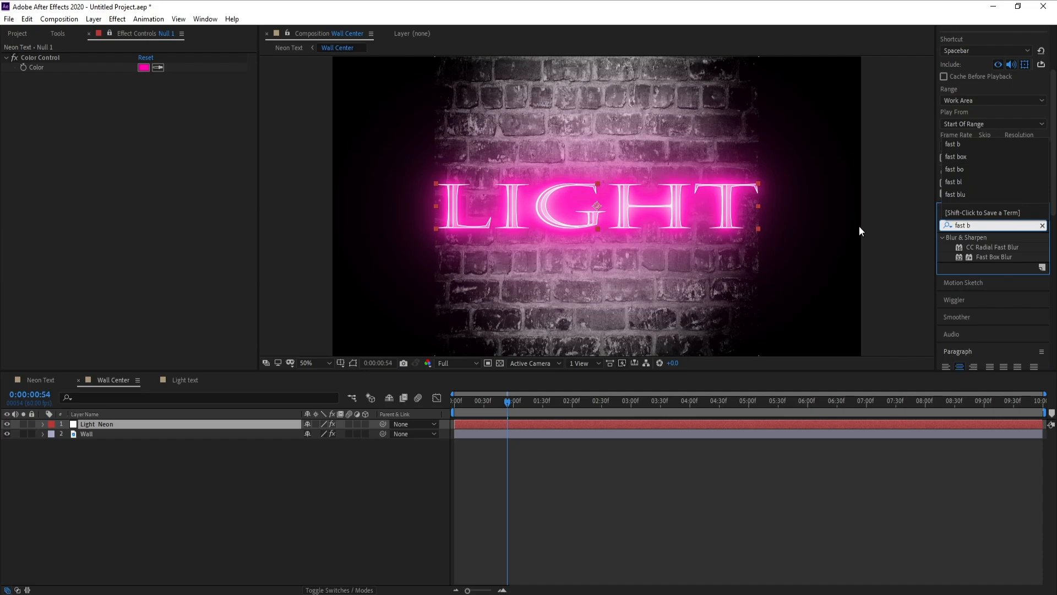
text(o)
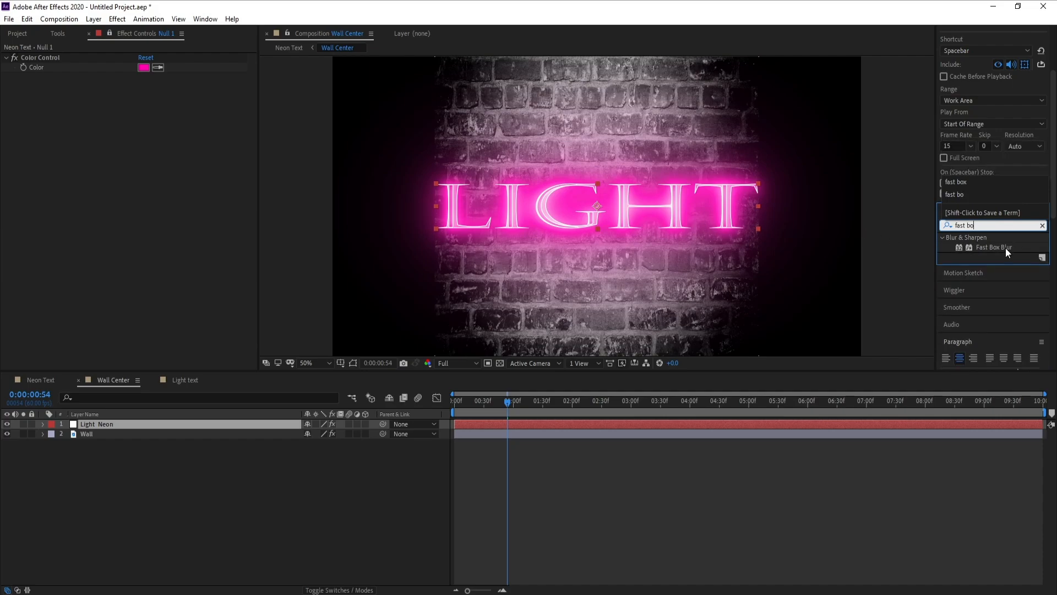
double_click(1006, 248)
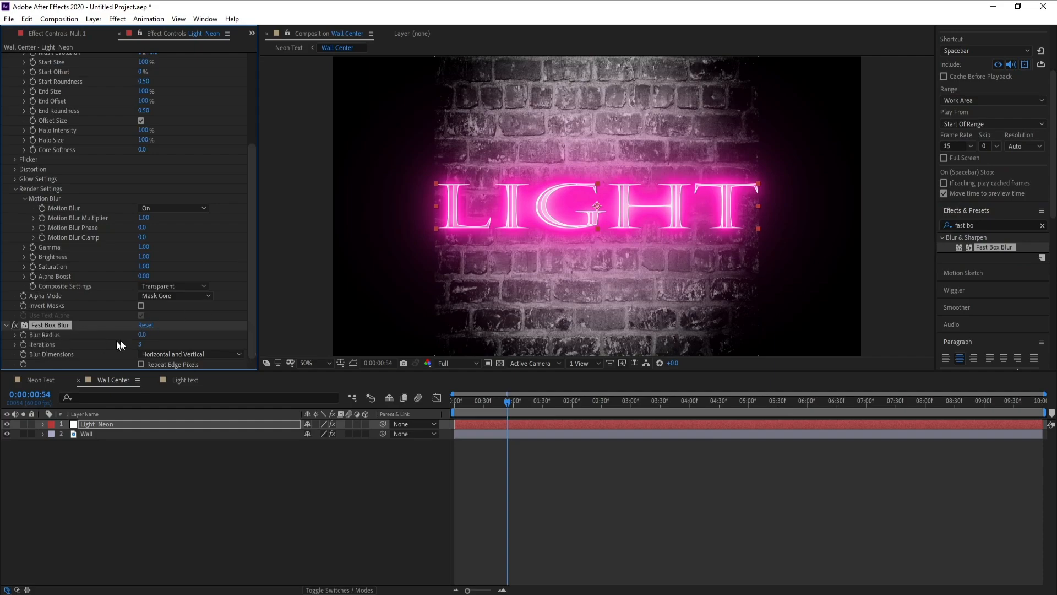
Step: Set the Fast Box Blur to a Blur Radius of 50 and 30 Iterations
click(142, 334)
text(50)
key(Return)
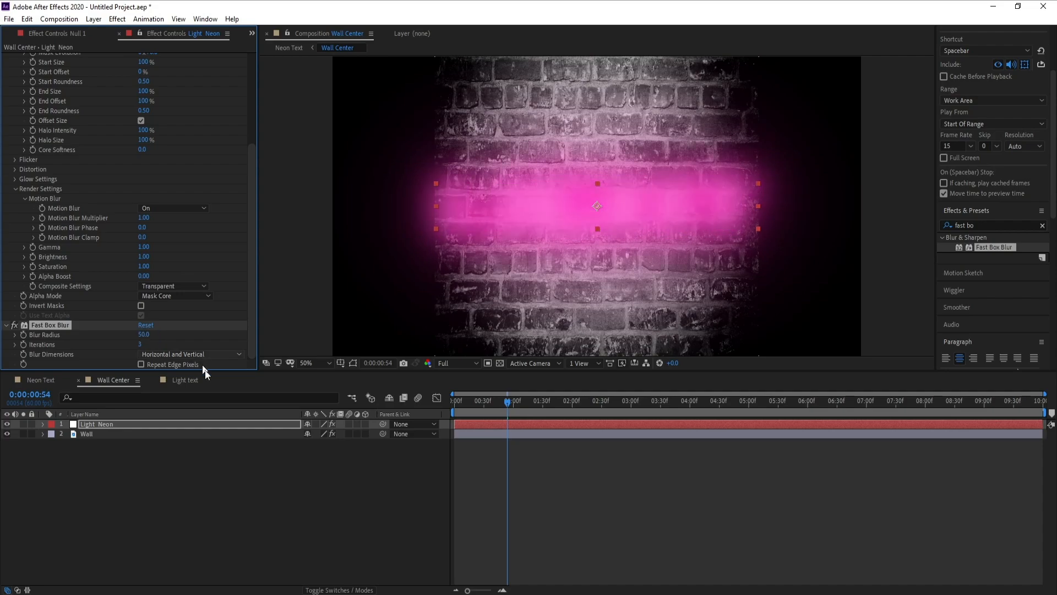
click(142, 345)
text(30)
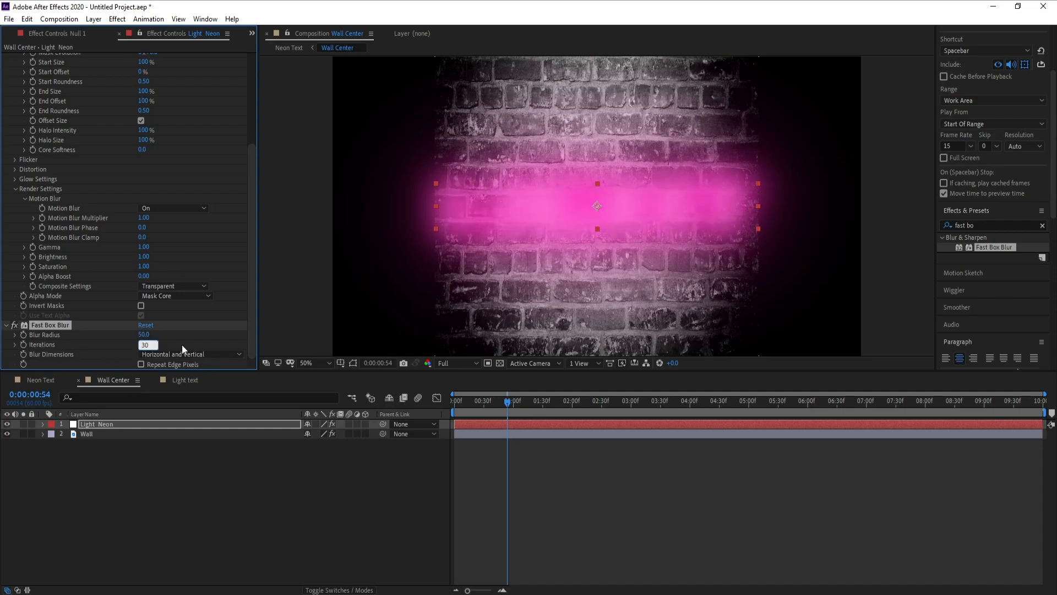
key(Return)
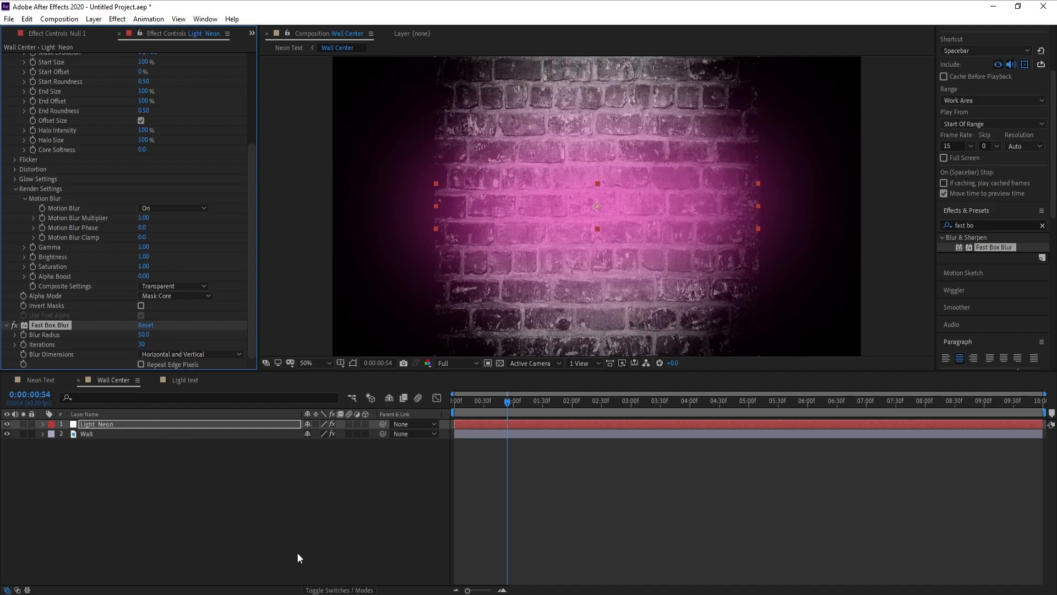
Step: Change the blurred Light Neon layer's blending mode to Hard Light
click(333, 589)
click(268, 424)
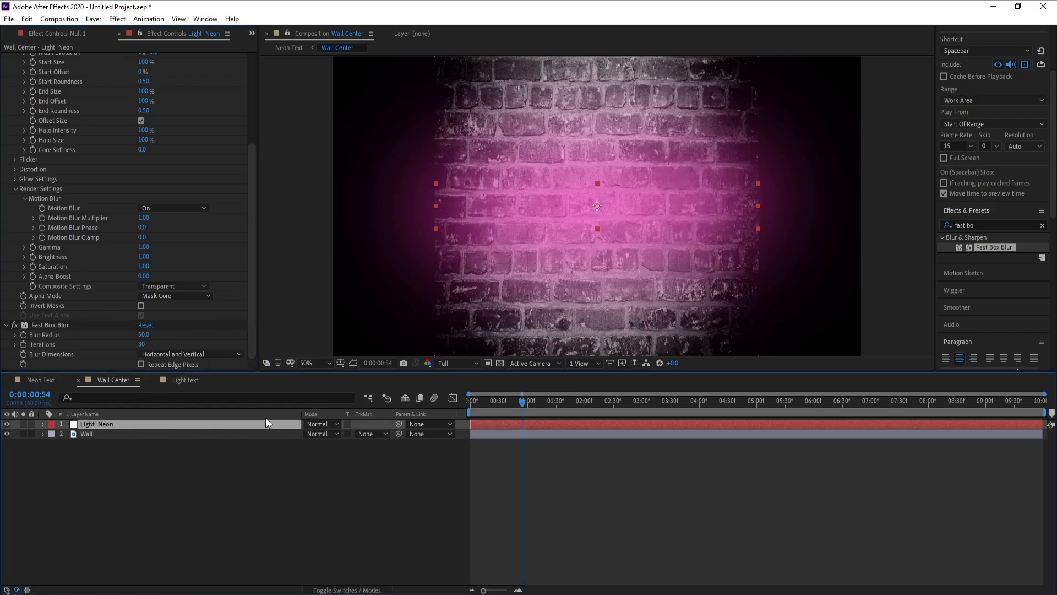
click(335, 425)
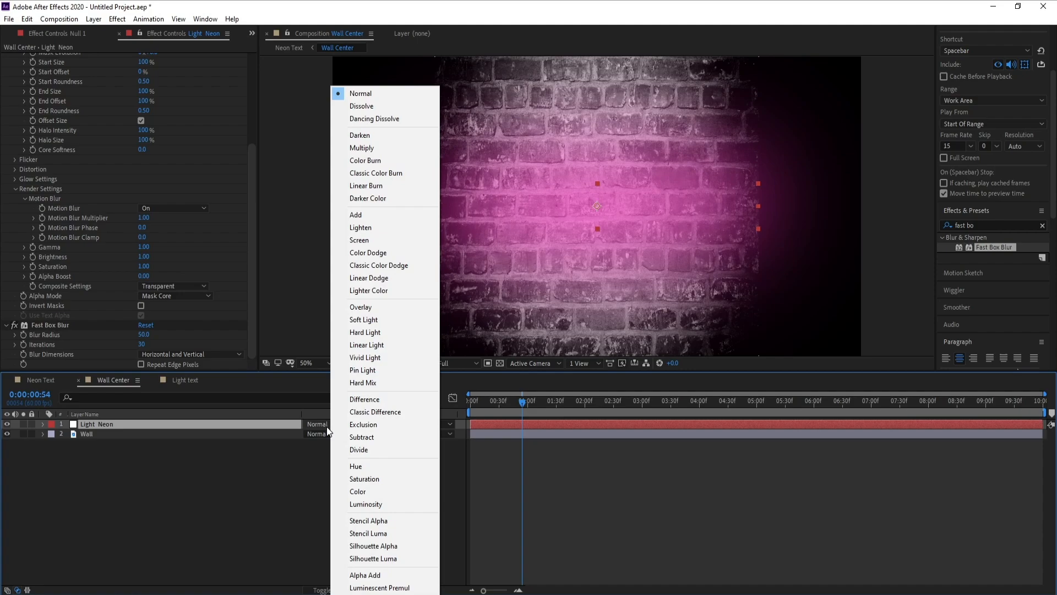
click(371, 333)
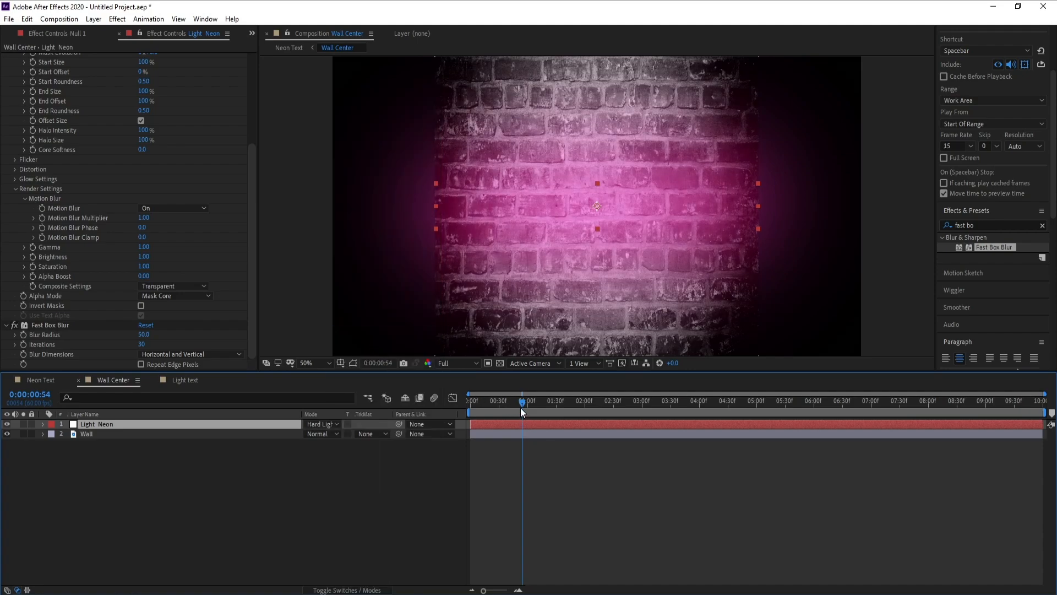
Step: Preview the Neon Text composition from its first frame at Quarter resolution, and restore Full resolution when finished
click(41, 380)
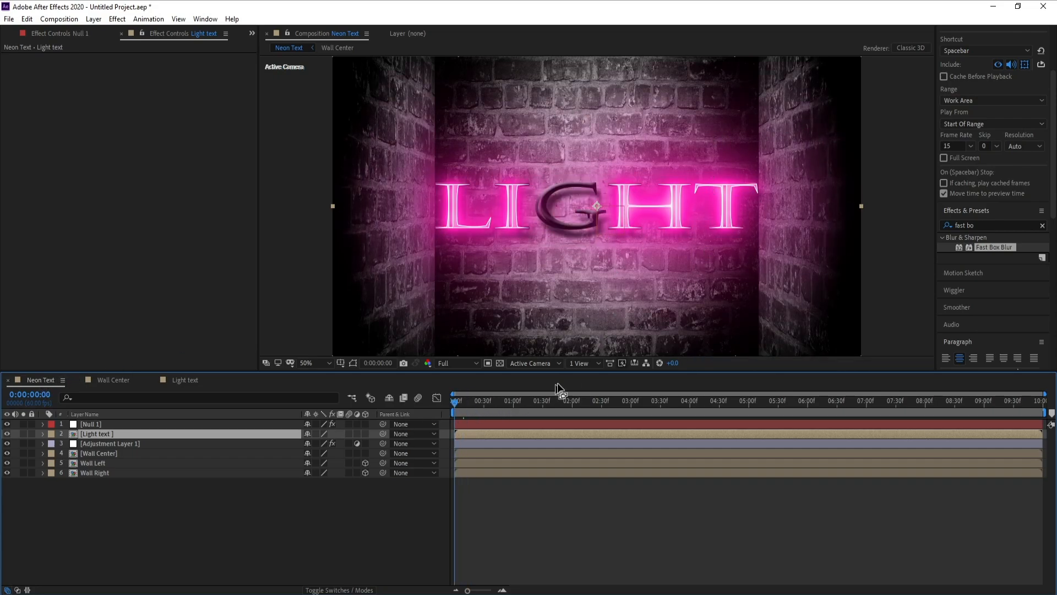
key(Home)
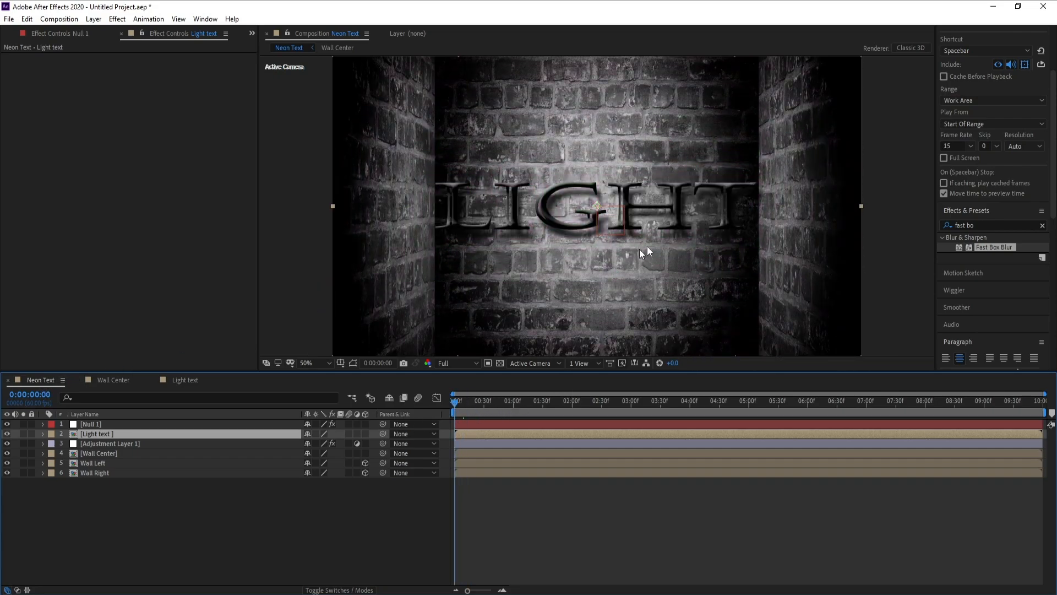
key(space)
click(457, 364)
click(457, 429)
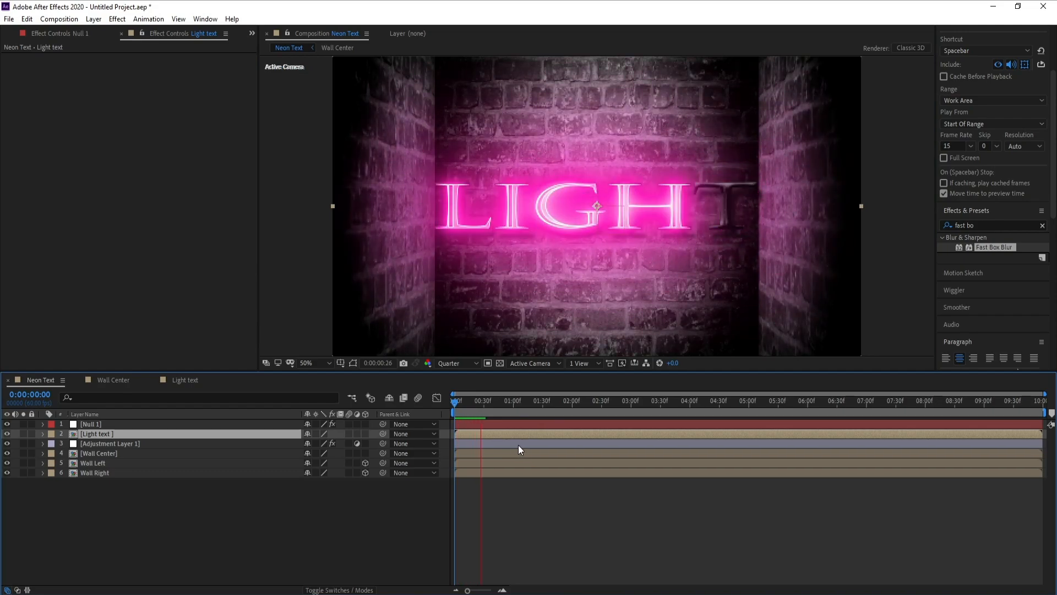
click(457, 363)
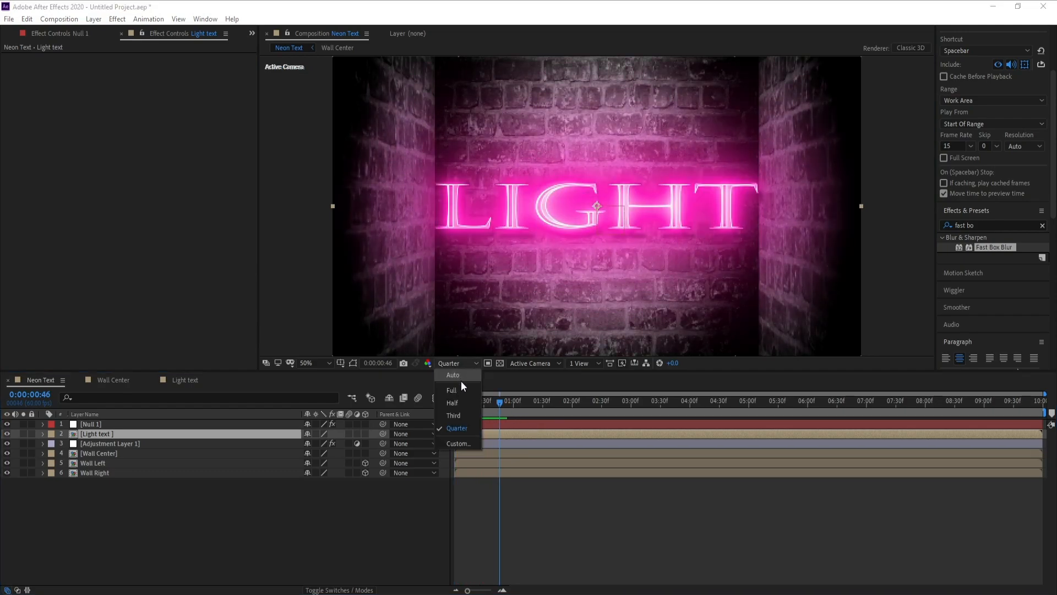
click(457, 390)
key(space)
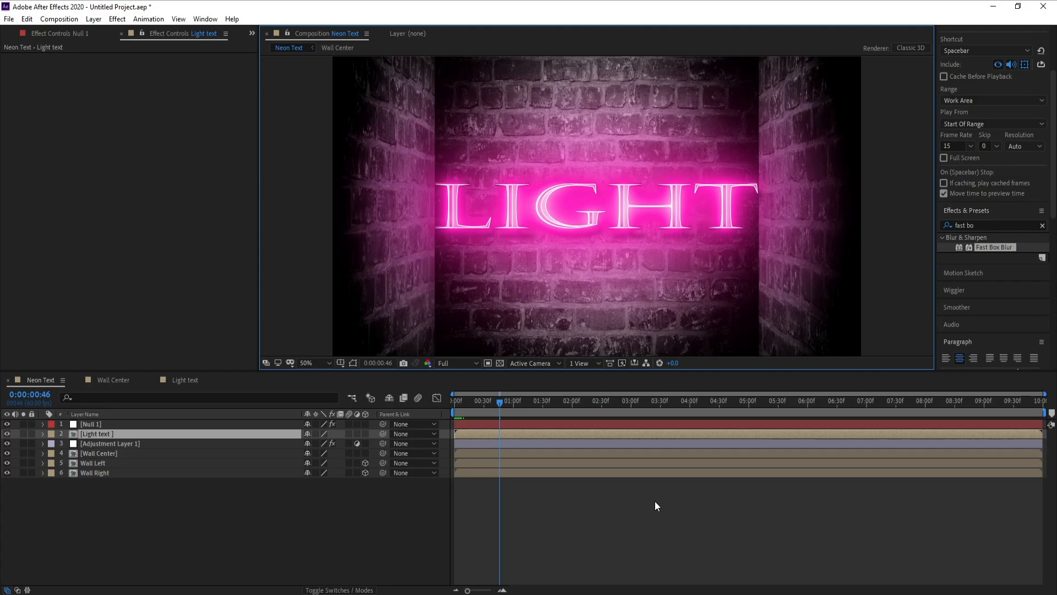